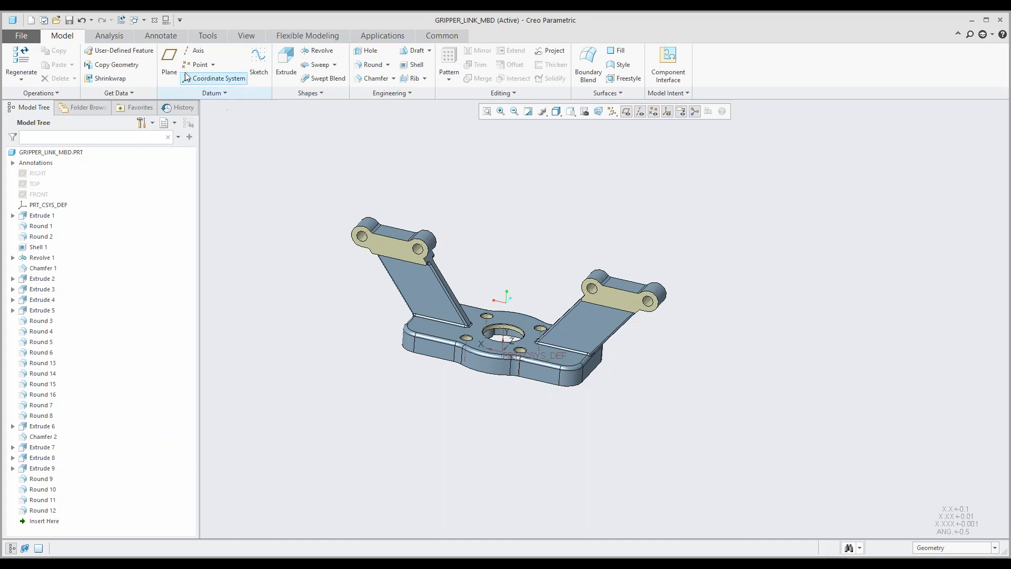
Step: Switch to the annotation environment and preview the saved combination states Mbd_01, Mbd_02 and Mbd_03
left_click(166, 37)
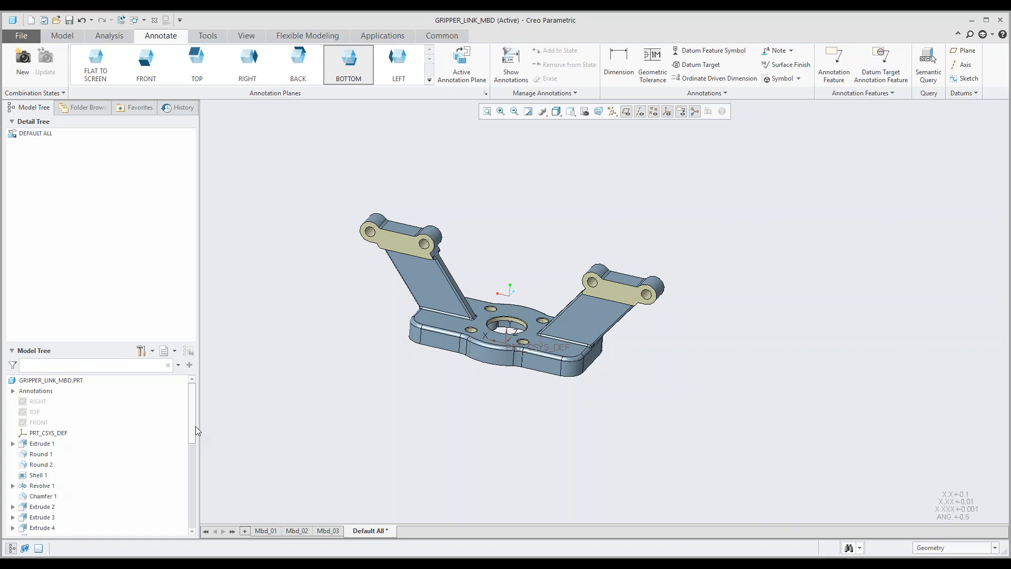
left_click_drag(193, 424, 192, 481)
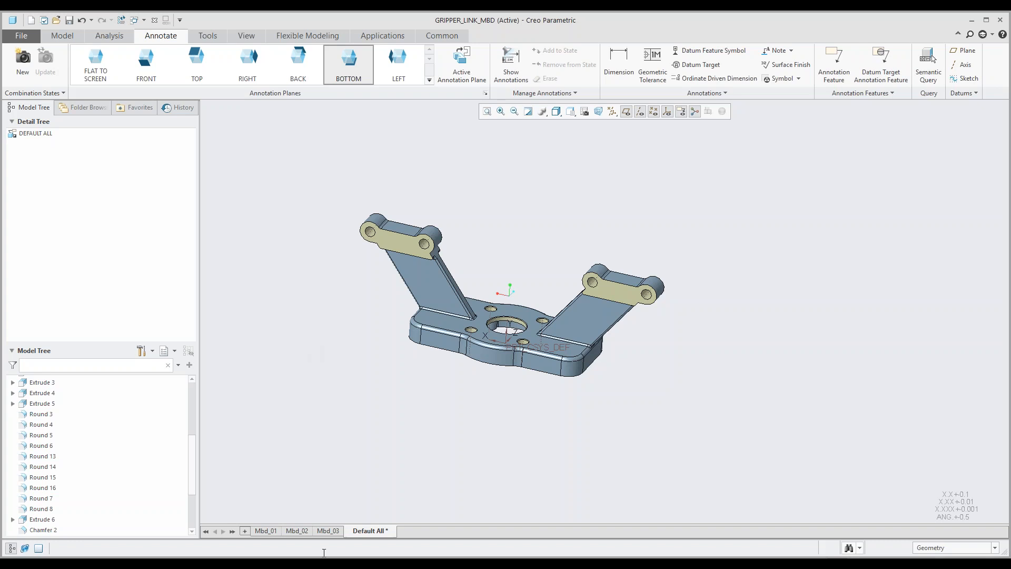
mouse_move(268, 533)
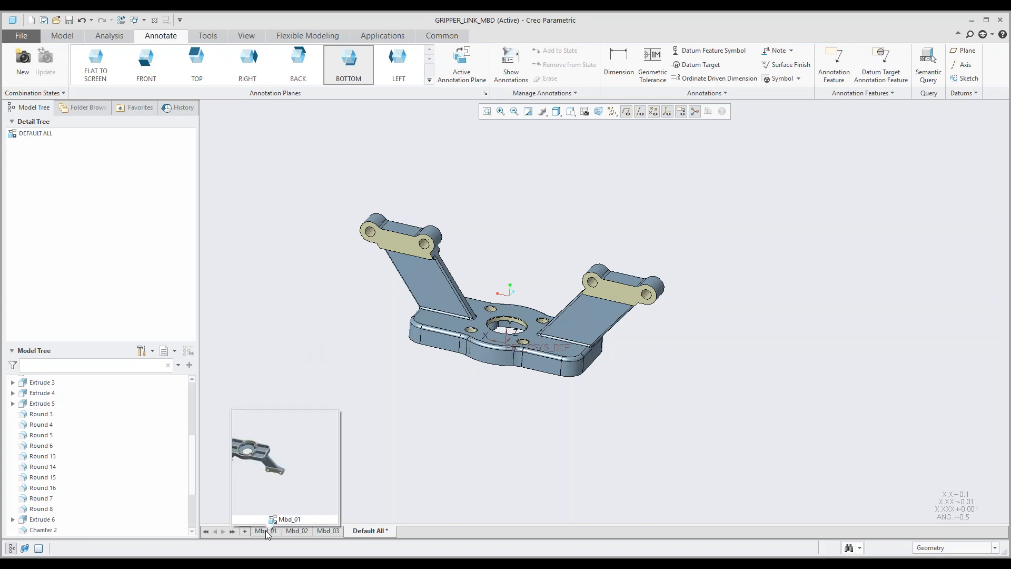
mouse_move(298, 533)
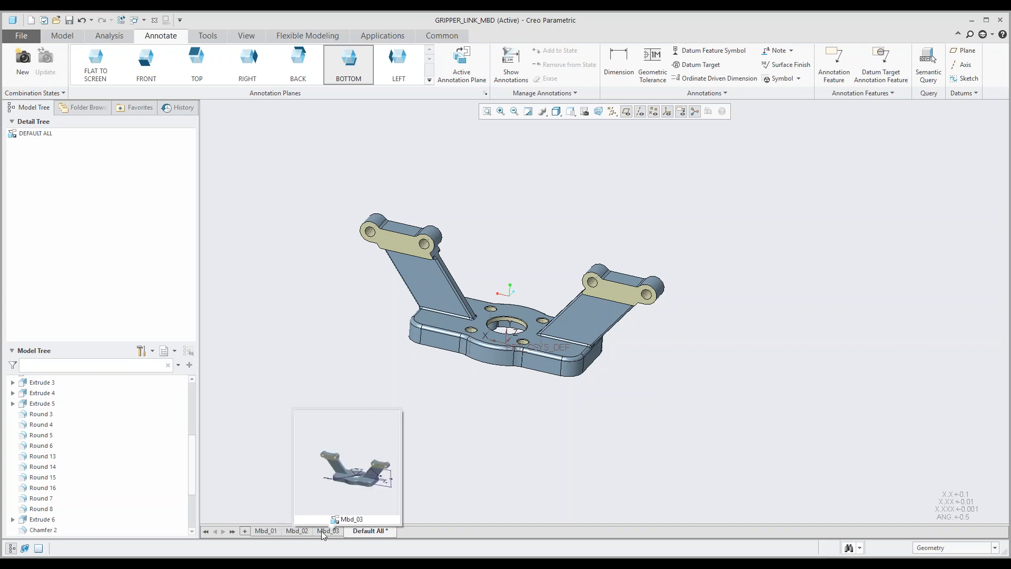
left_click(61, 36)
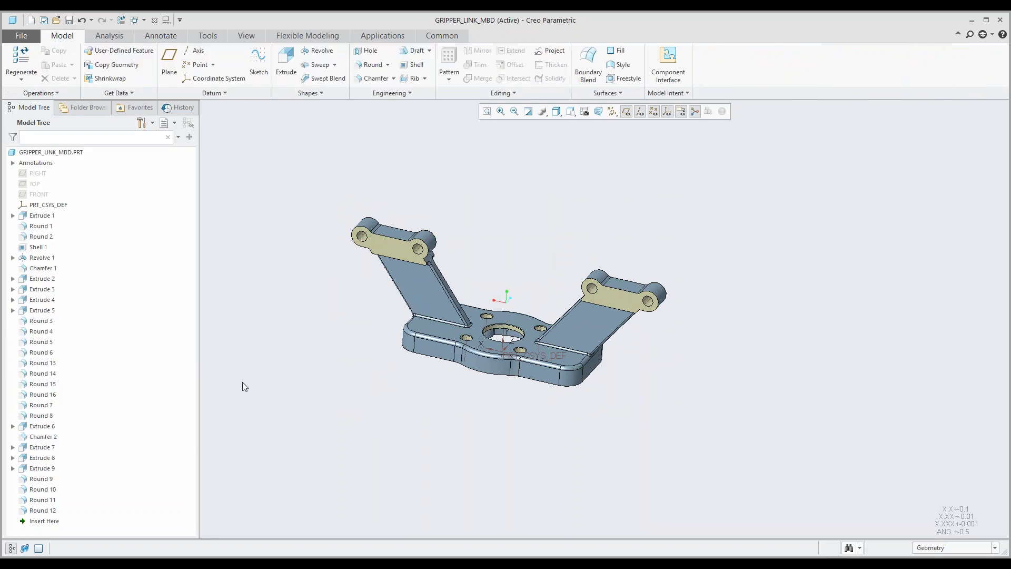
left_click(160, 38)
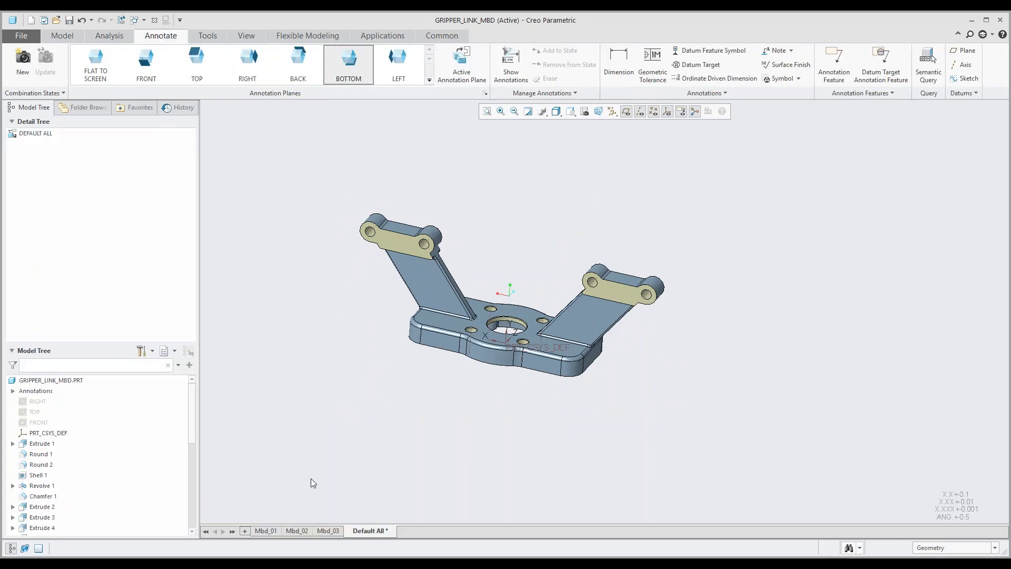
Step: Activate the Mbd_01 combination state and examine its base plate dimensions from several angles
left_click(263, 530)
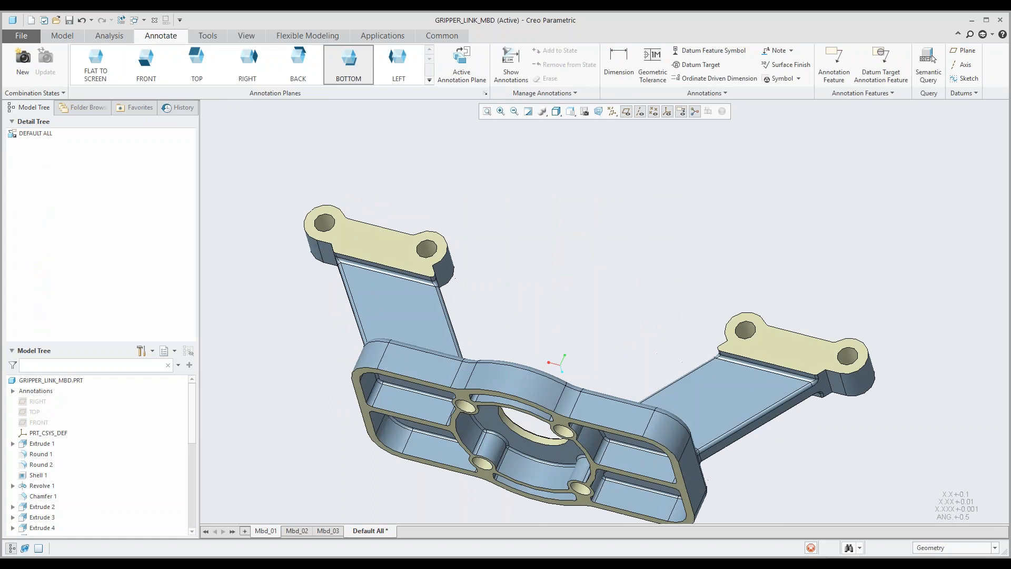
scroll(457, 333, "up", 2)
middle_click_drag(457, 333, 462, 291)
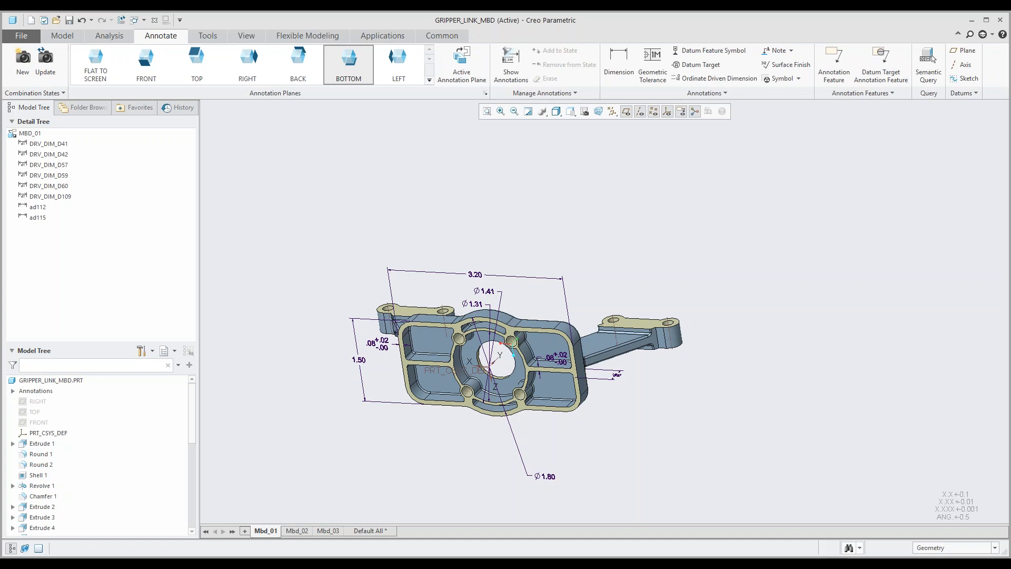
middle_click_drag(360, 317, 420, 322)
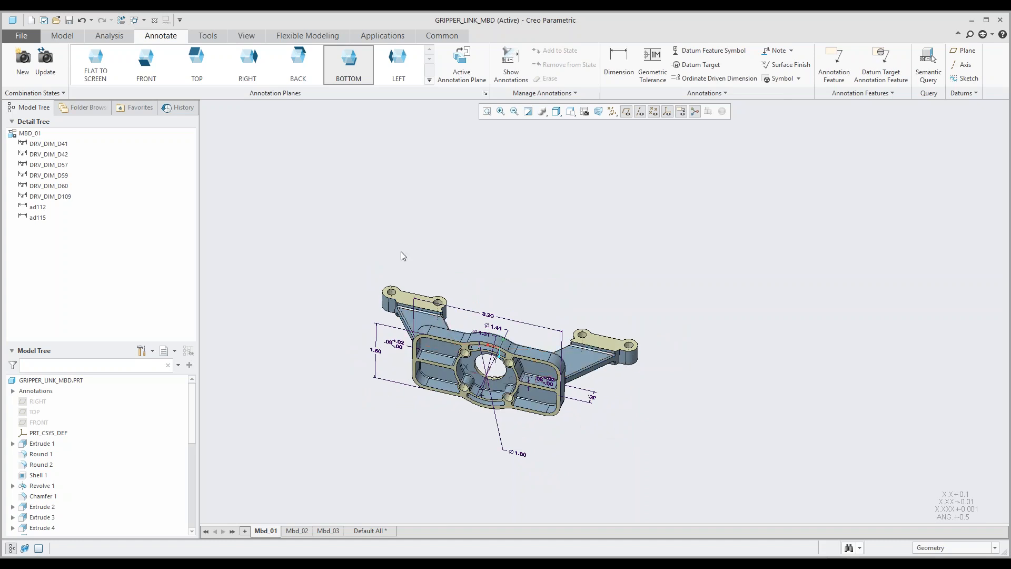
middle_click_drag(472, 378, 503, 298)
scroll(428, 350, "down", 5)
scroll(477, 330, "up", 3)
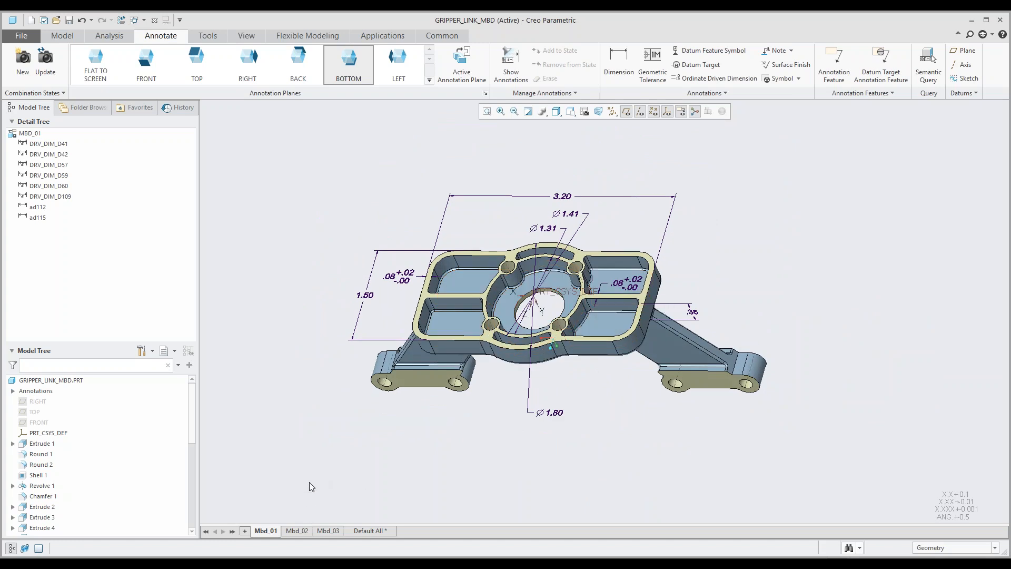
Step: Activate the Mbd_02 and Mbd_03 combination states in turn and examine the dimensions each one shows
left_click(298, 530)
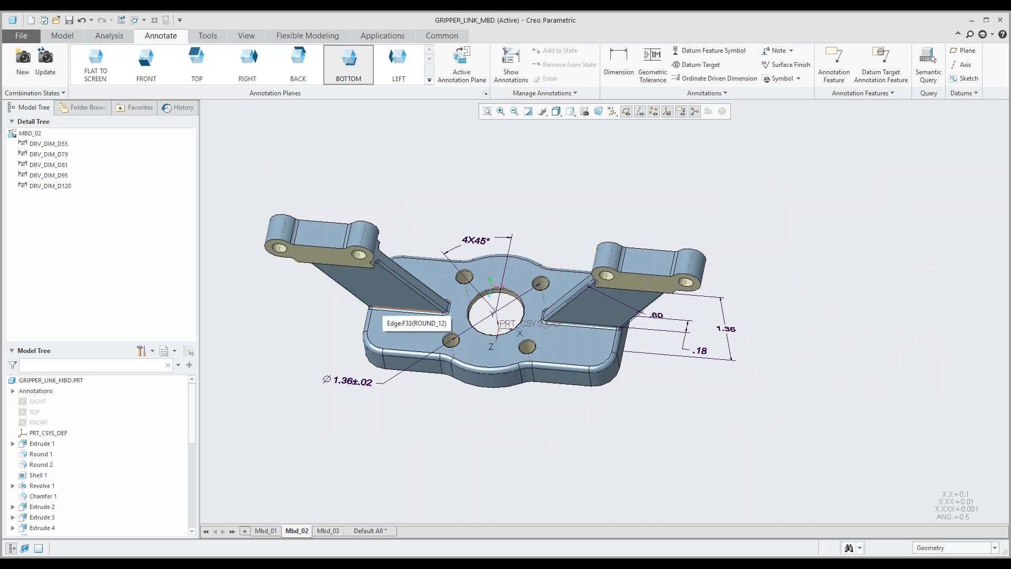
middle_click_drag(428, 339, 488, 415)
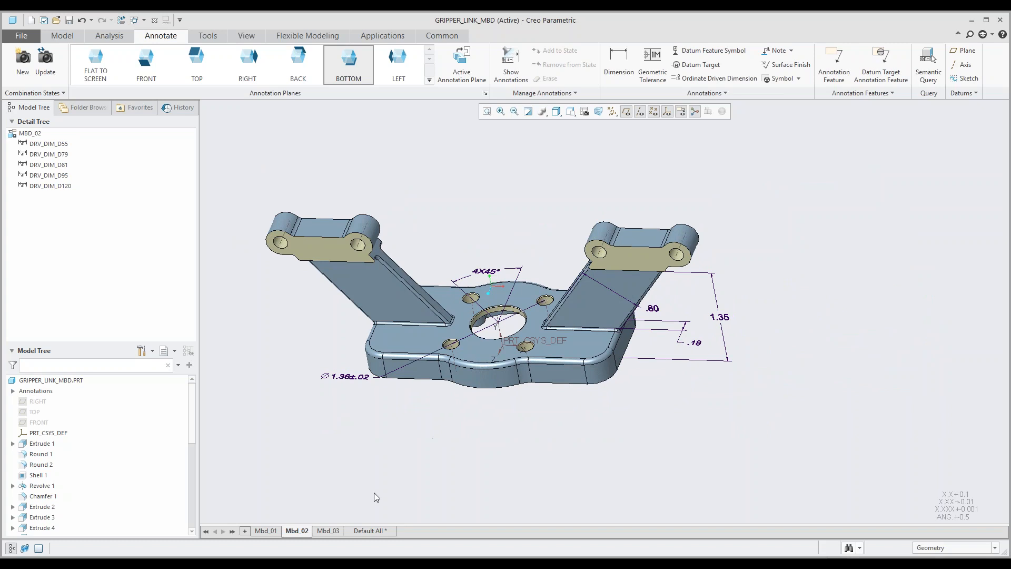
left_click(331, 532)
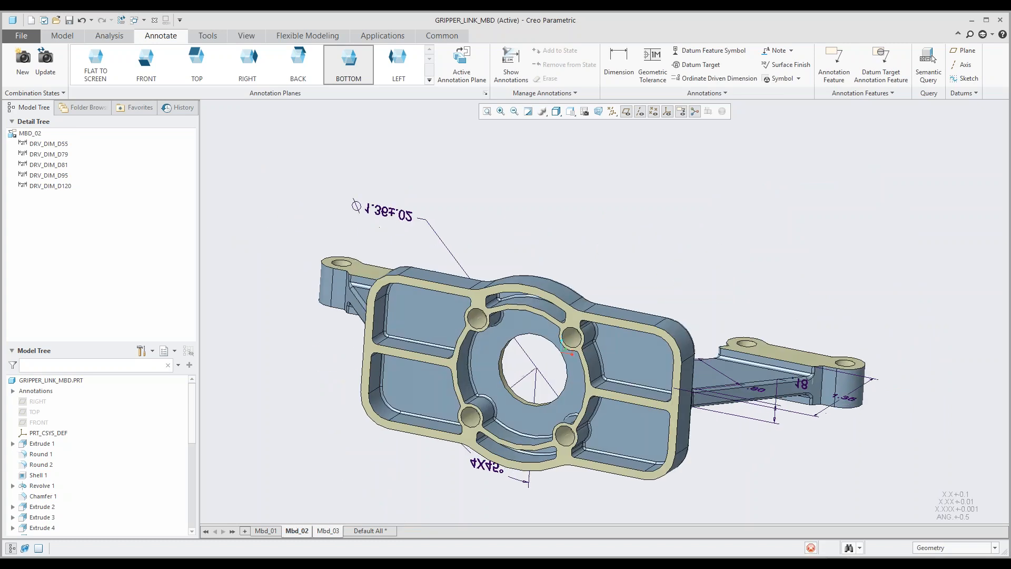
mouse_move(450, 295)
middle_mouse_down()
mouse_move(455, 368)
mouse_move(448, 291)
middle_mouse_up()
scroll(448, 291, "up", 3)
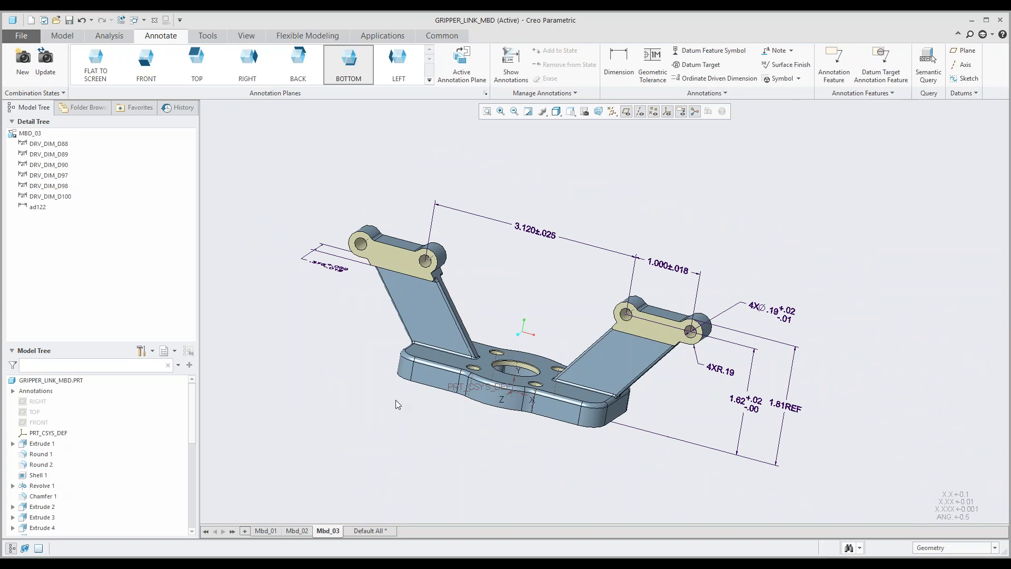
Step: Return to the Default All state, create a new combination state from it and rename it Main
left_click(362, 530)
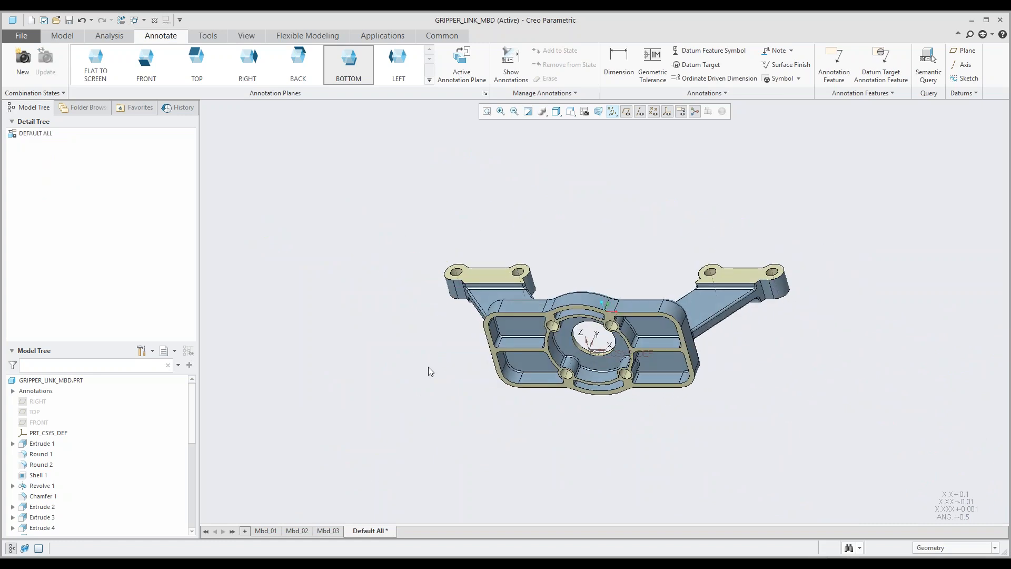
middle_click_drag(557, 320, 543, 369)
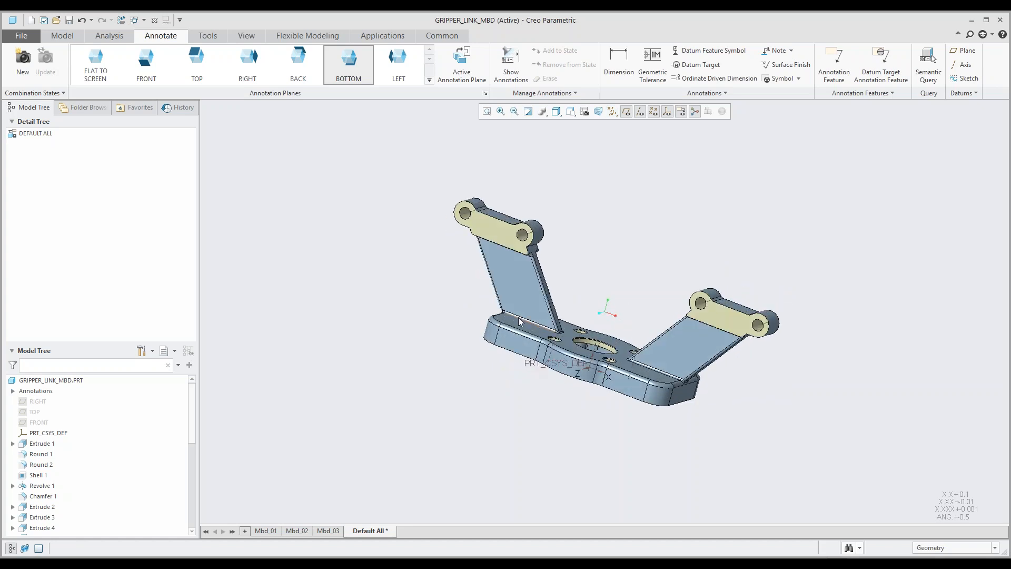
middle_click_drag(566, 311, 509, 329, "shift")
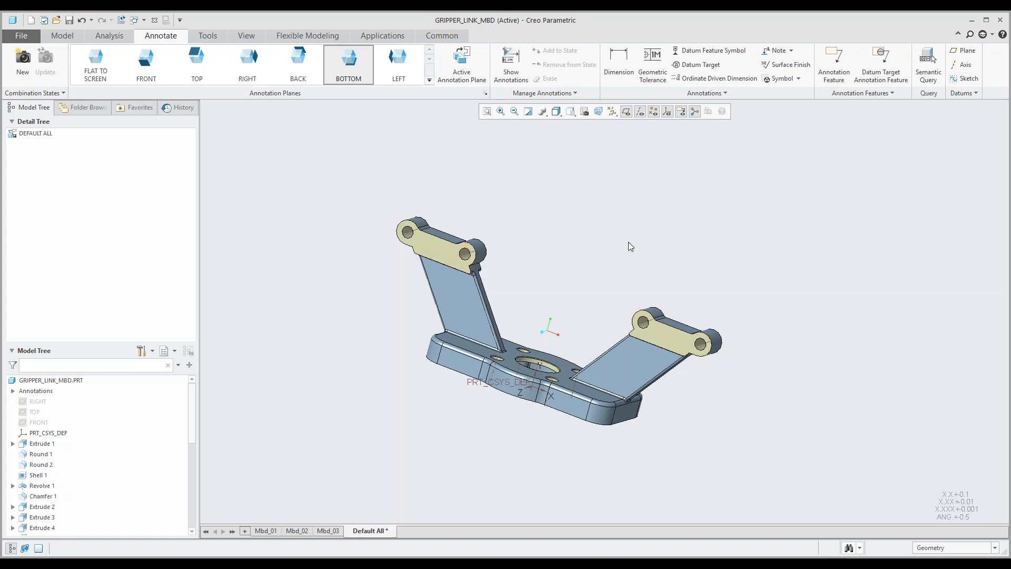
left_click(19, 72)
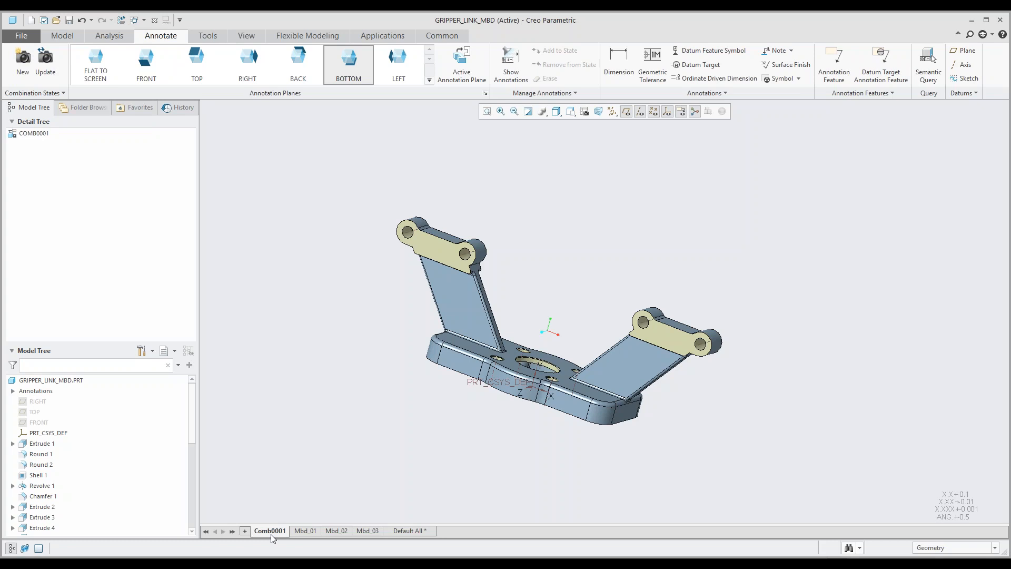
mouse_move(270, 533)
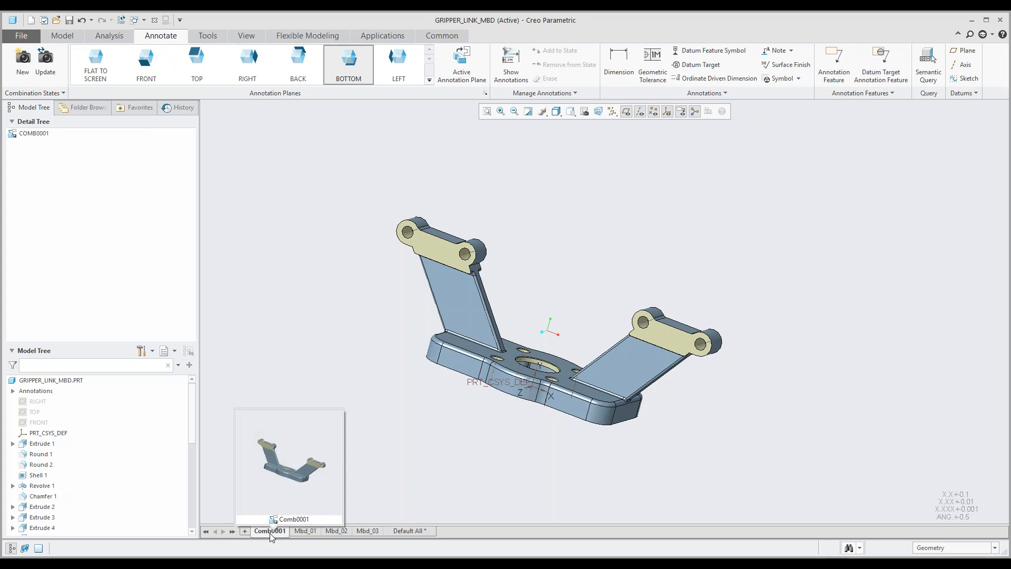
right_click(269, 533)
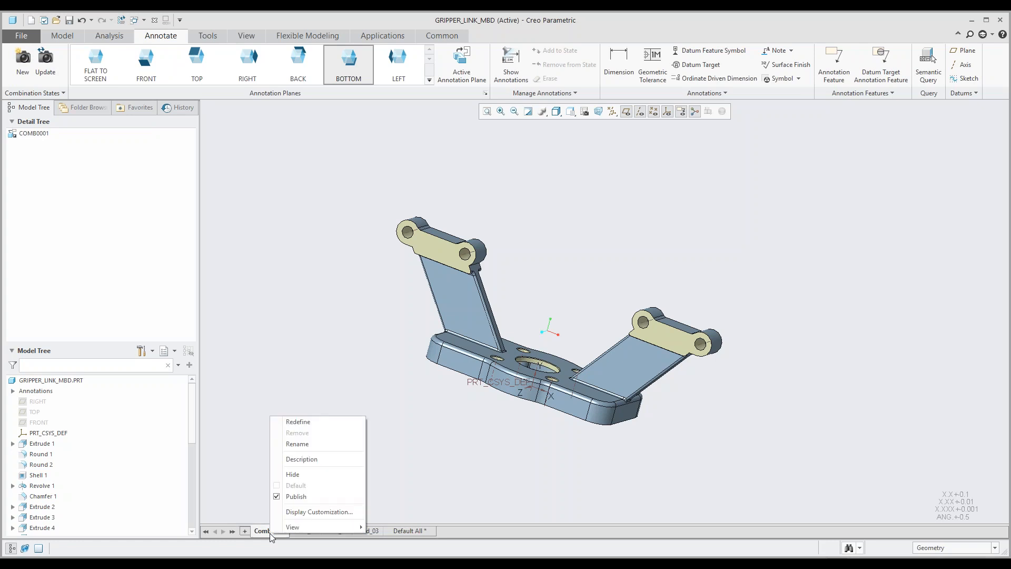
left_click(303, 445)
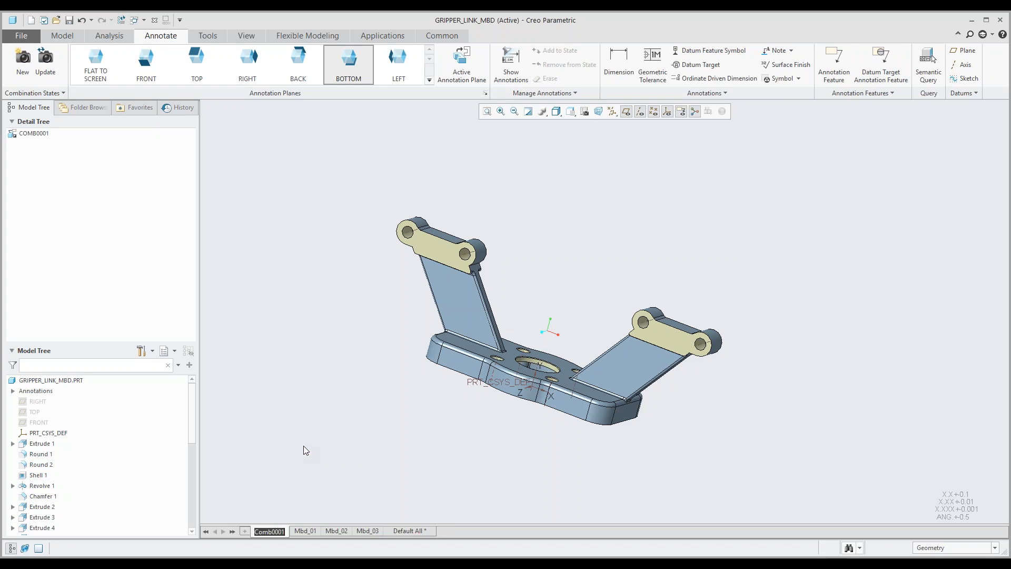
type("Main")
key("Return")
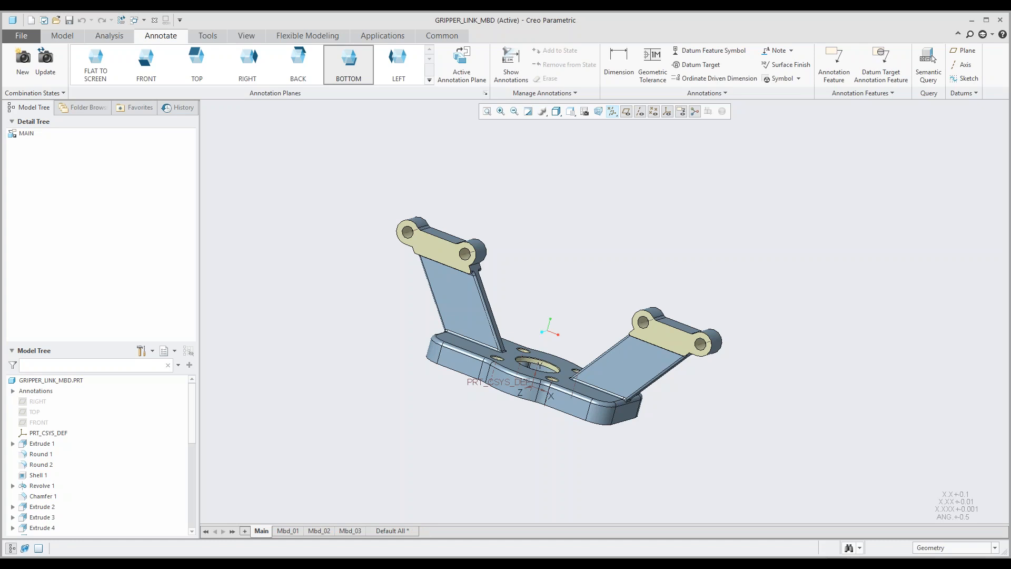
Step: Update the Main state with an angled orientation showing the base plate's top face, and check it by switching to Mbd_01 and back
mouse_move(368, 335)
middle_mouse_down()
mouse_move(397, 362)
mouse_move(411, 345)
mouse_move(418, 363)
mouse_move(406, 356)
mouse_move(539, 353)
middle_mouse_up()
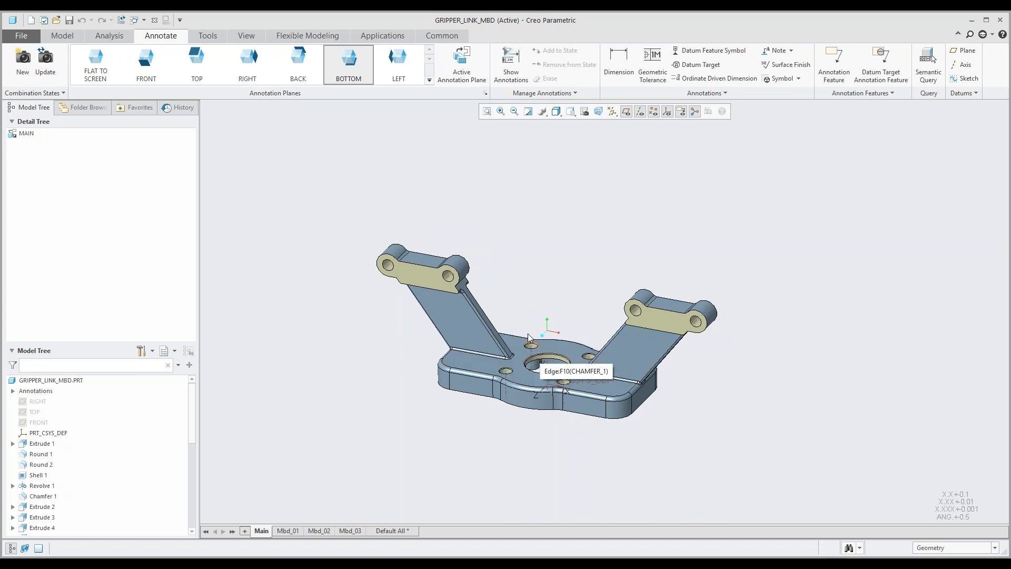
left_click(51, 66)
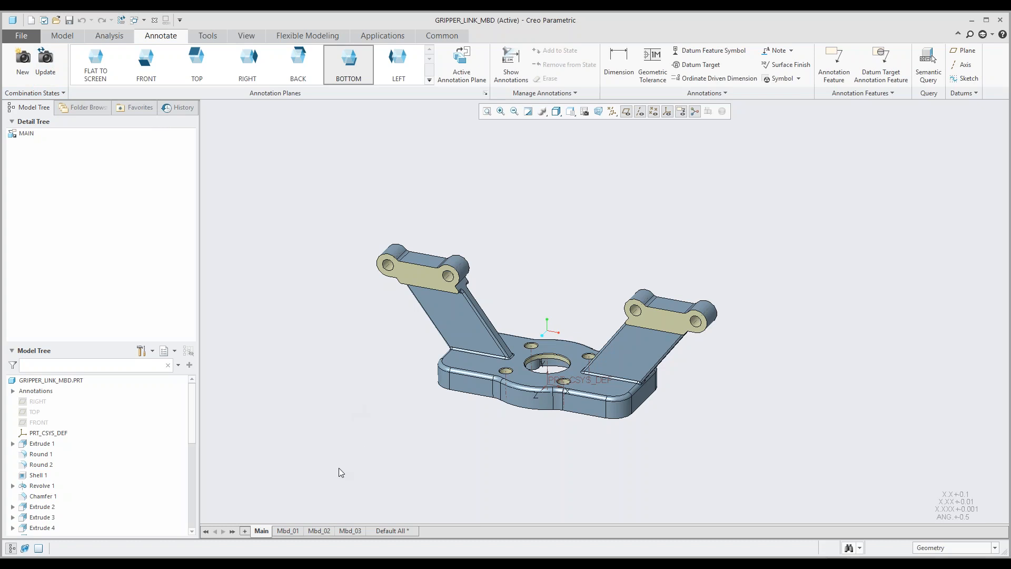
left_click(288, 530)
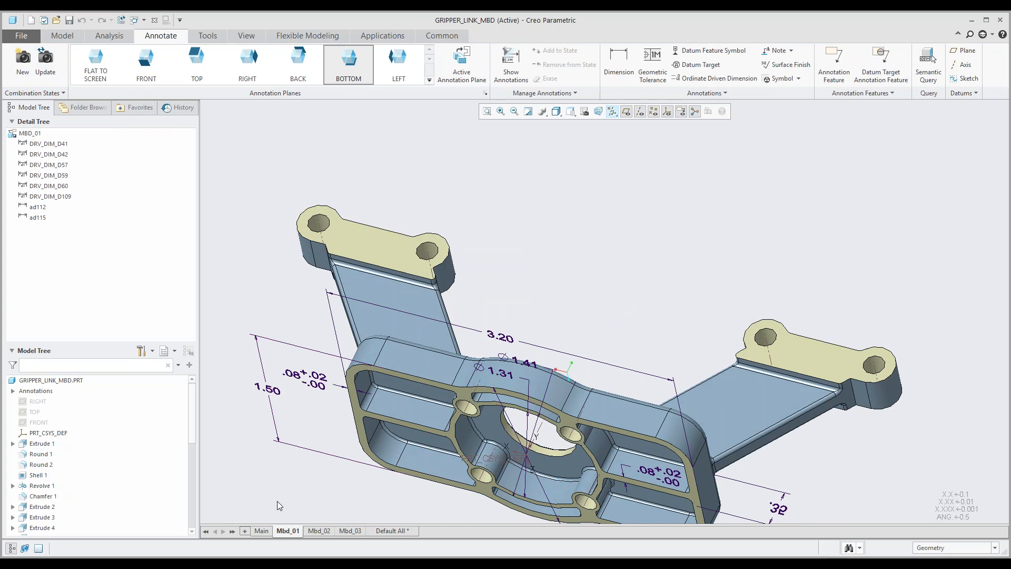
left_click(262, 530)
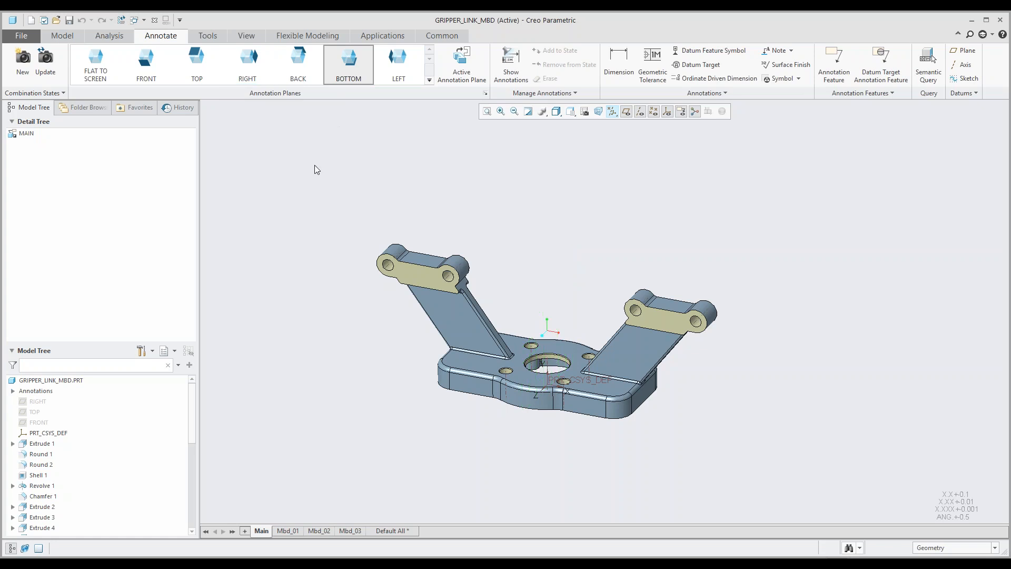
Step: View the model oriented to the FRONT annotation plane and to the TOP annotation plane
left_click(147, 78)
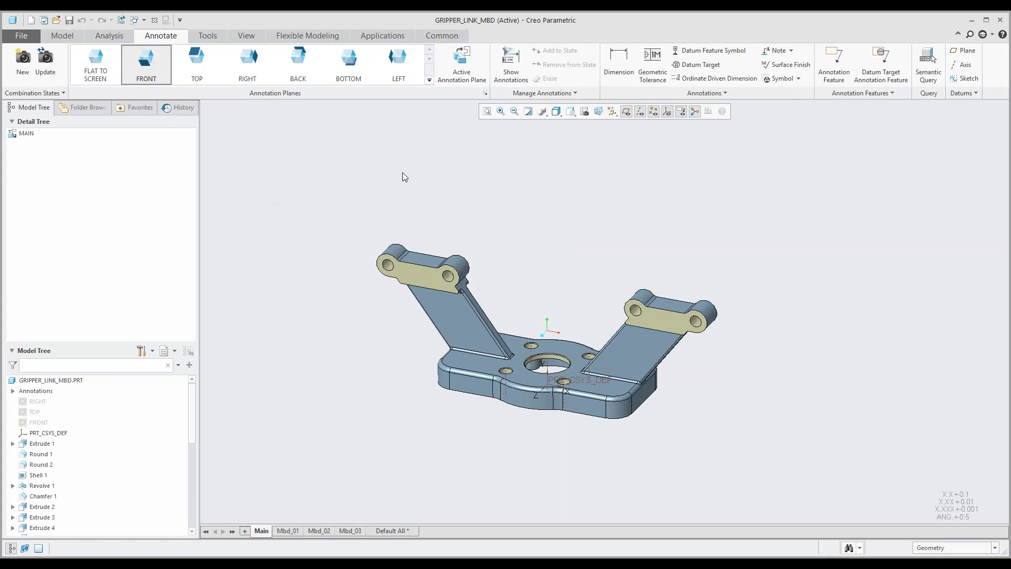
left_click(462, 68)
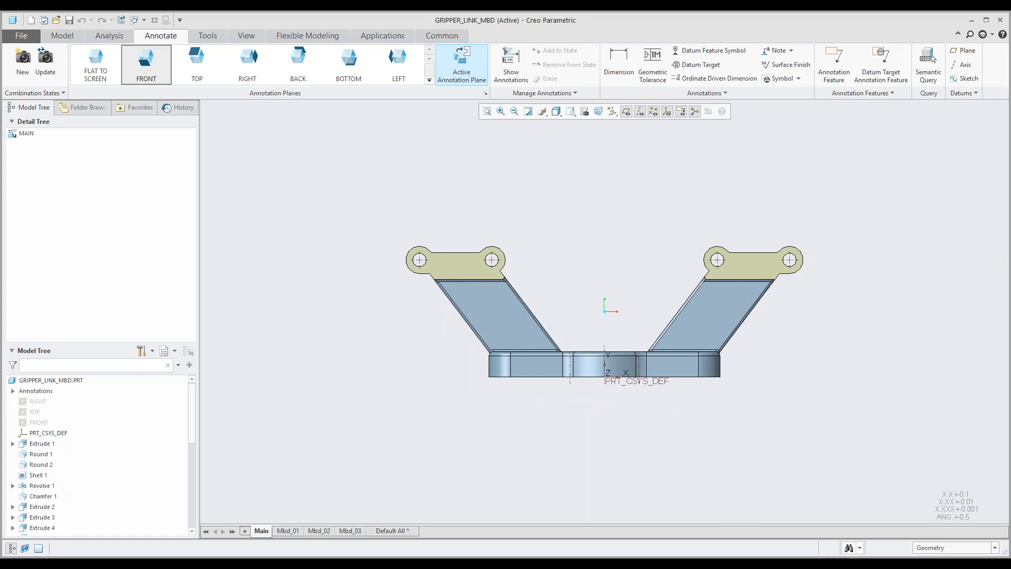
left_click(197, 64)
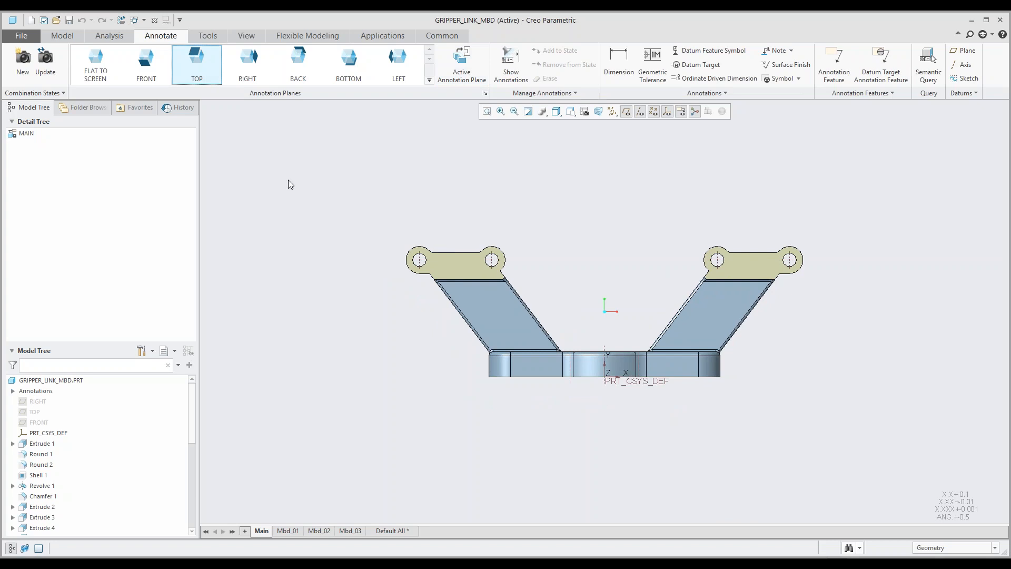
left_click(461, 66)
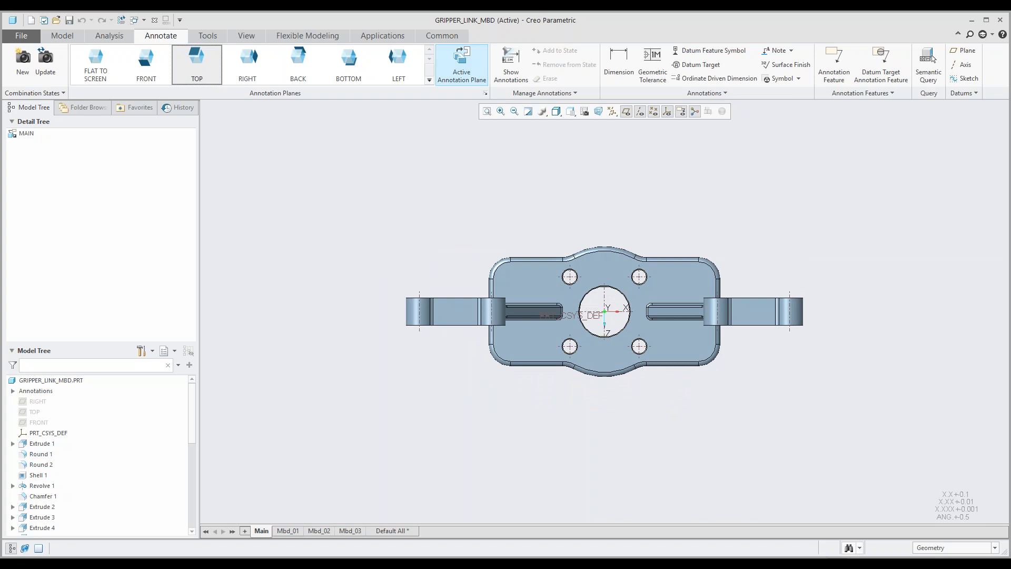
Step: Orient the model to the FRONT annotation plane and start a dimension with reference selection limited to surfaces
left_click(146, 80)
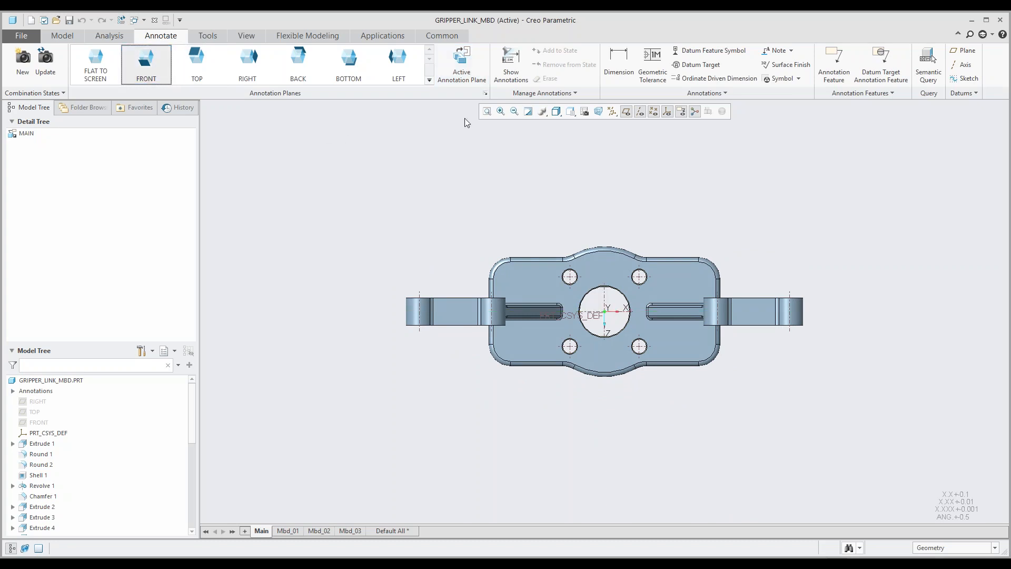
left_click(461, 66)
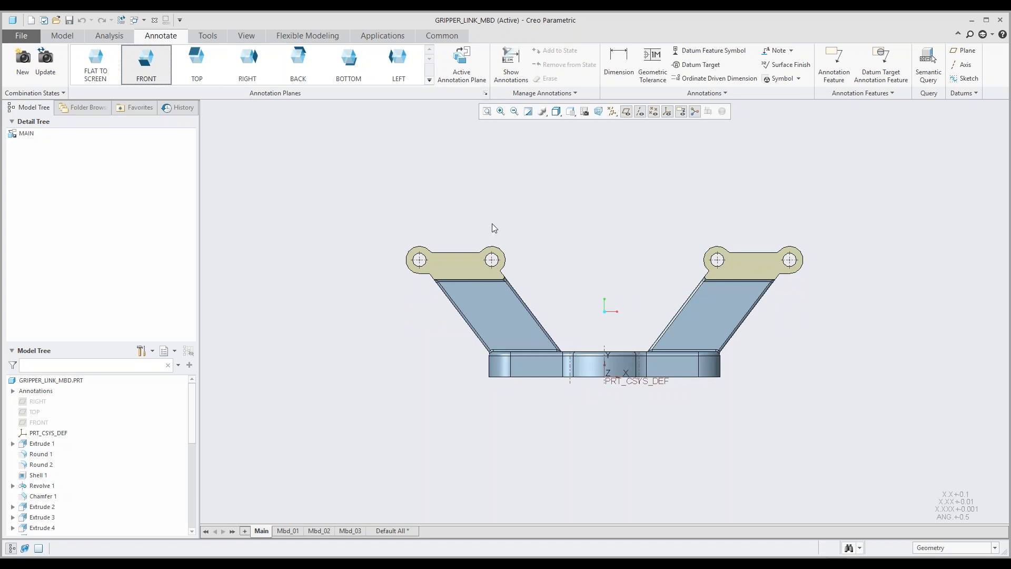
left_click(617, 67)
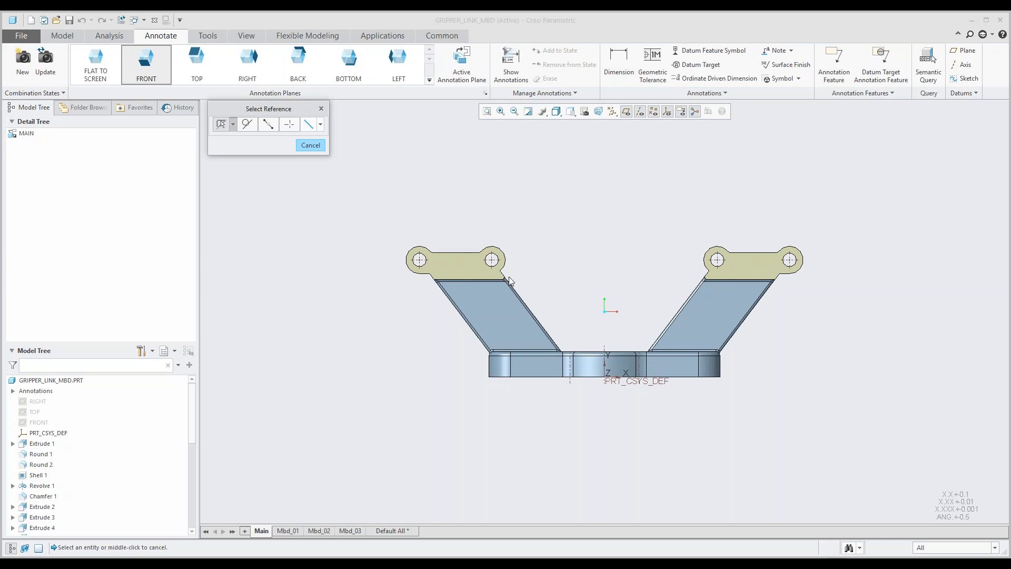
middle_click_drag(541, 277, 509, 277)
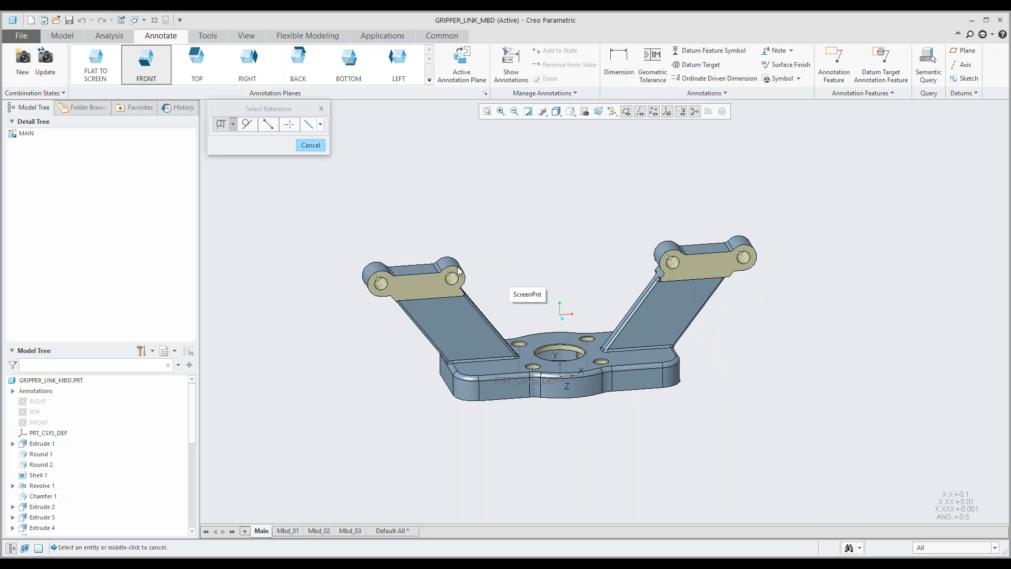
scroll(393, 286, "down", 4)
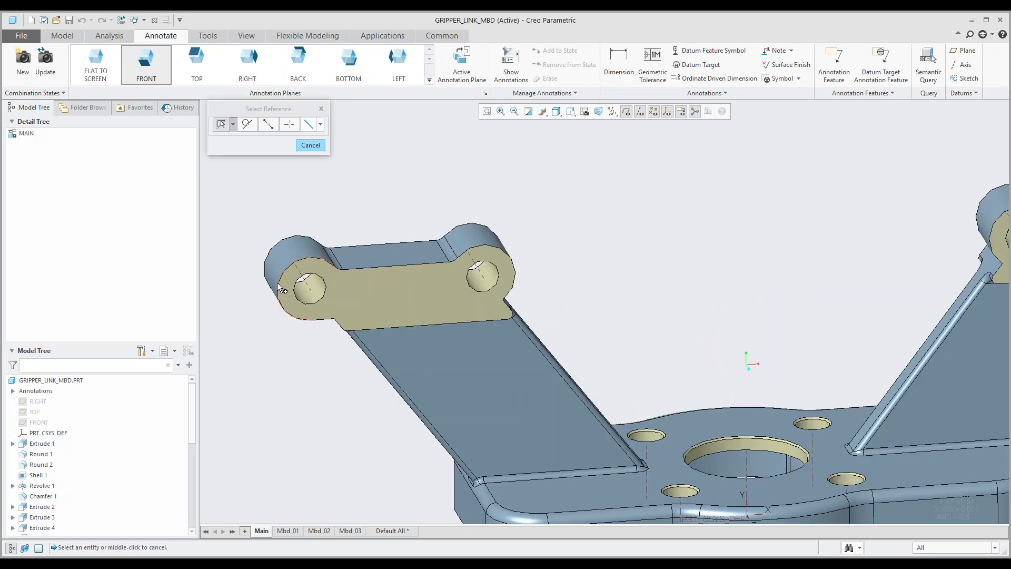
left_click(232, 124)
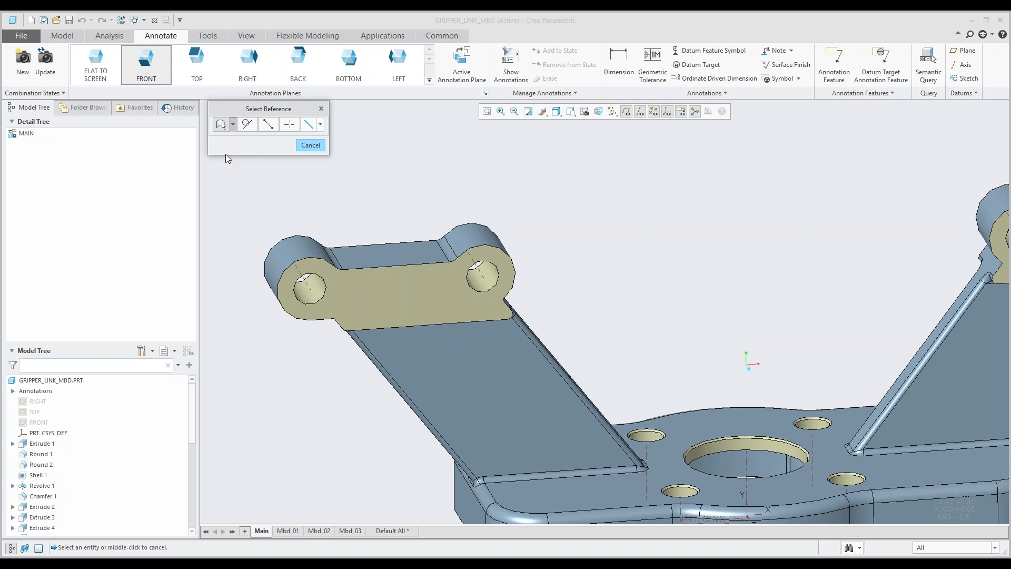
left_click(232, 126)
left_click(224, 156)
Step: Dimension the overall width between the outer rounded end surfaces of the two arms, placing it above the part
left_click(285, 257)
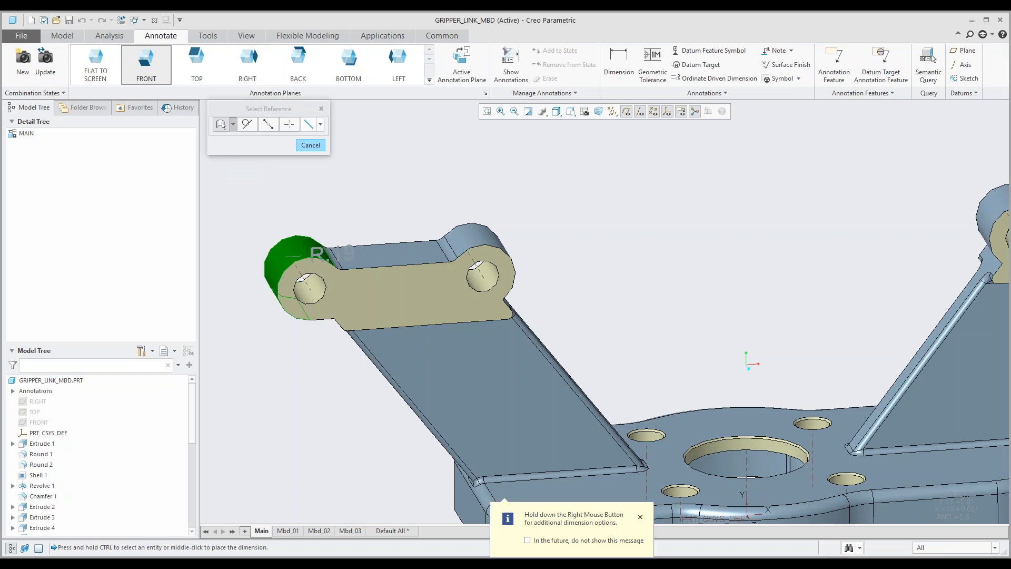
scroll(288, 234, "up", 5)
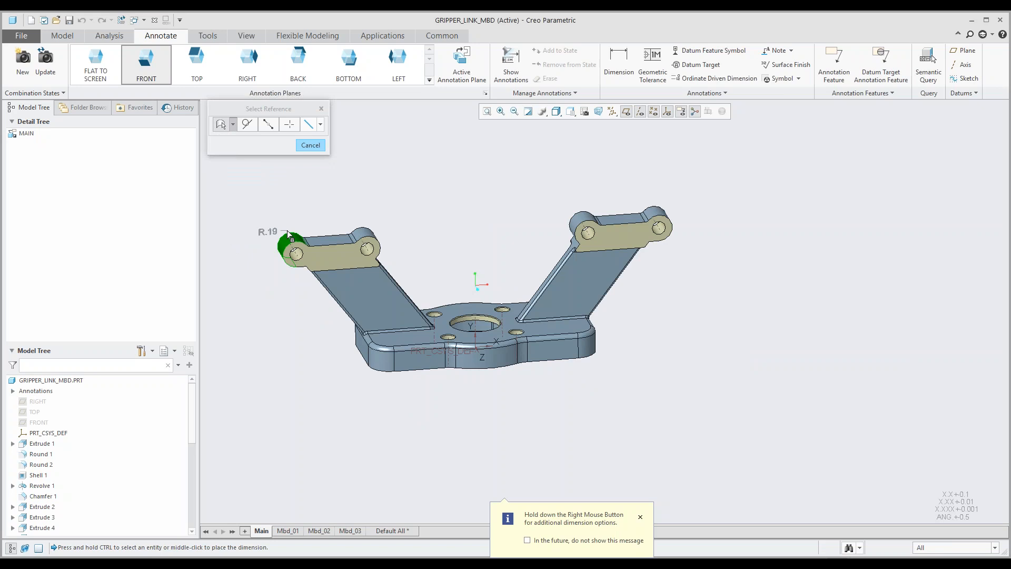
middle_click_drag(375, 228, 292, 233)
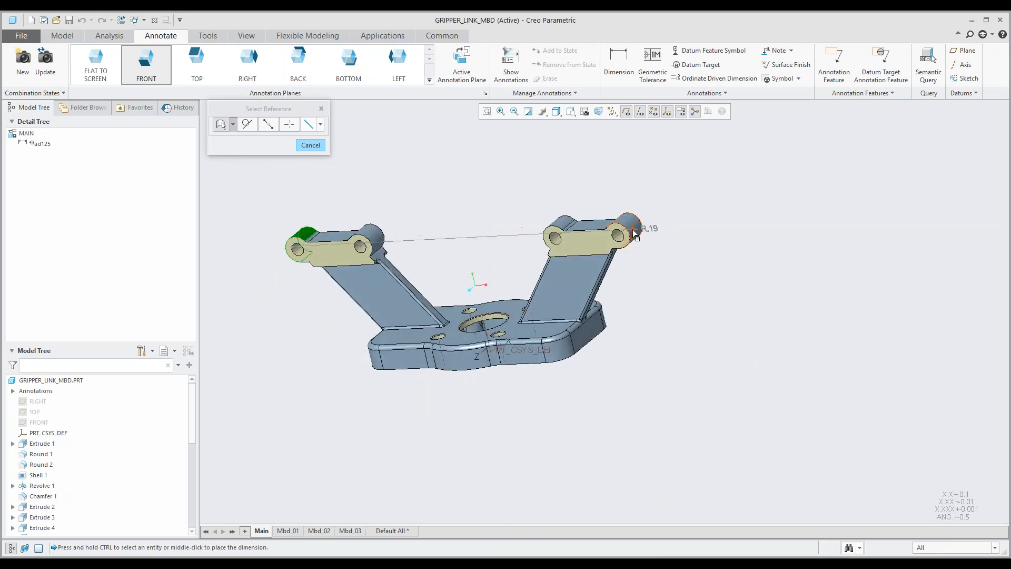
left_click(634, 228, "ctrl")
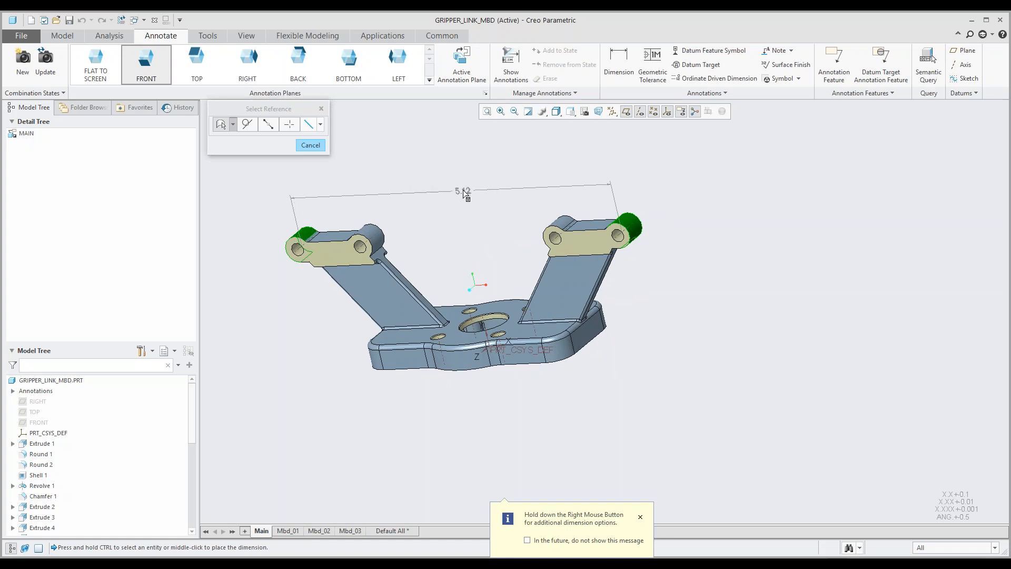
middle_click(464, 196)
mouse_move(481, 230)
middle_mouse_down()
mouse_move(490, 222)
mouse_move(583, 262)
middle_mouse_up()
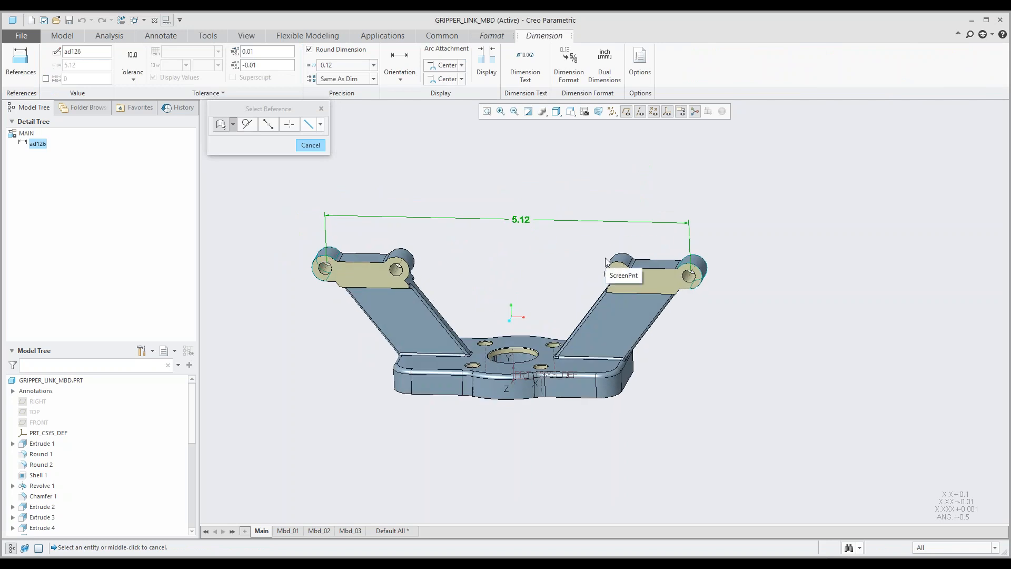
Step: Set both arc attachments of the overall width dimension to Max
left_click(461, 66)
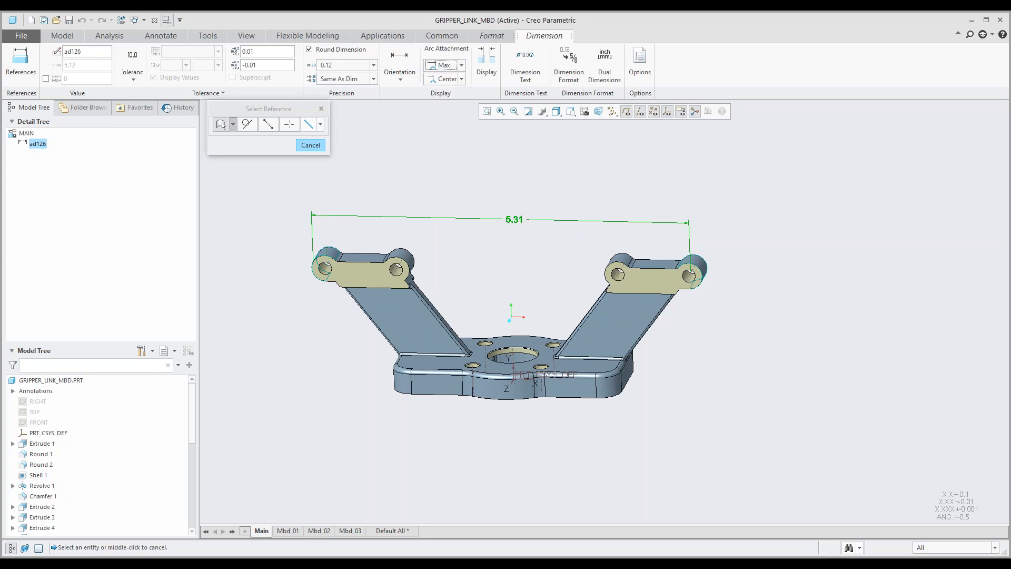
left_click(461, 80)
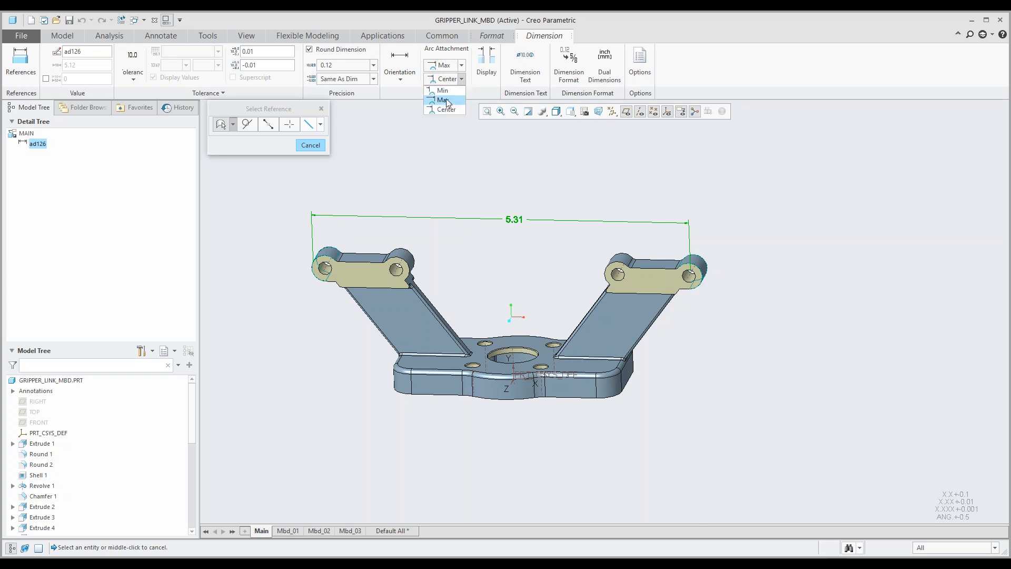
left_click(445, 100)
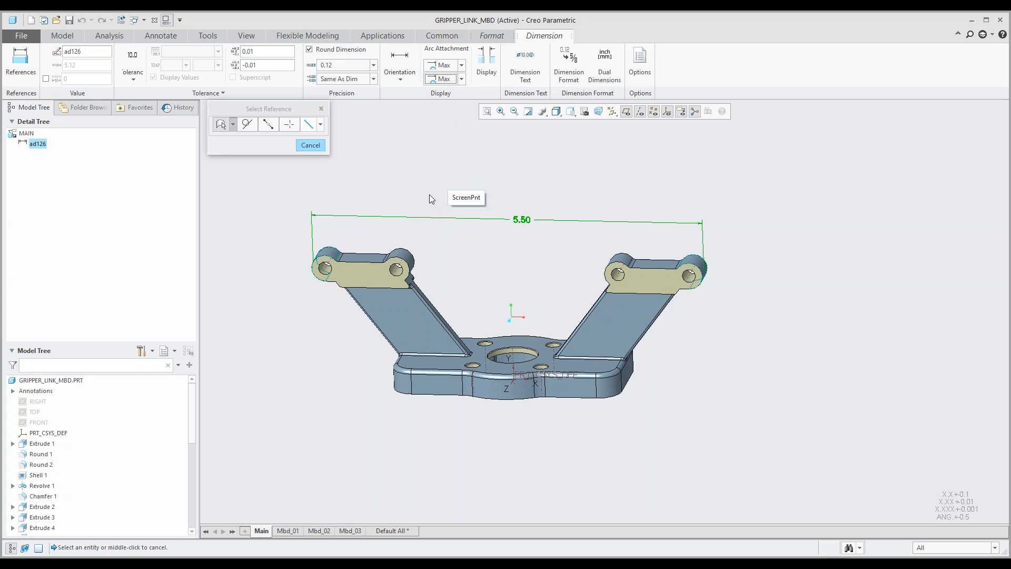
Step: Dimension the height from the left arm's outer rounded end to the base plate's underside, placing it beside the left arm
middle_click_drag(333, 253, 357, 238)
scroll(336, 244, "down", 5)
left_click(325, 265)
scroll(325, 264, "up", 5)
middle_click_drag(353, 304, 377, 328)
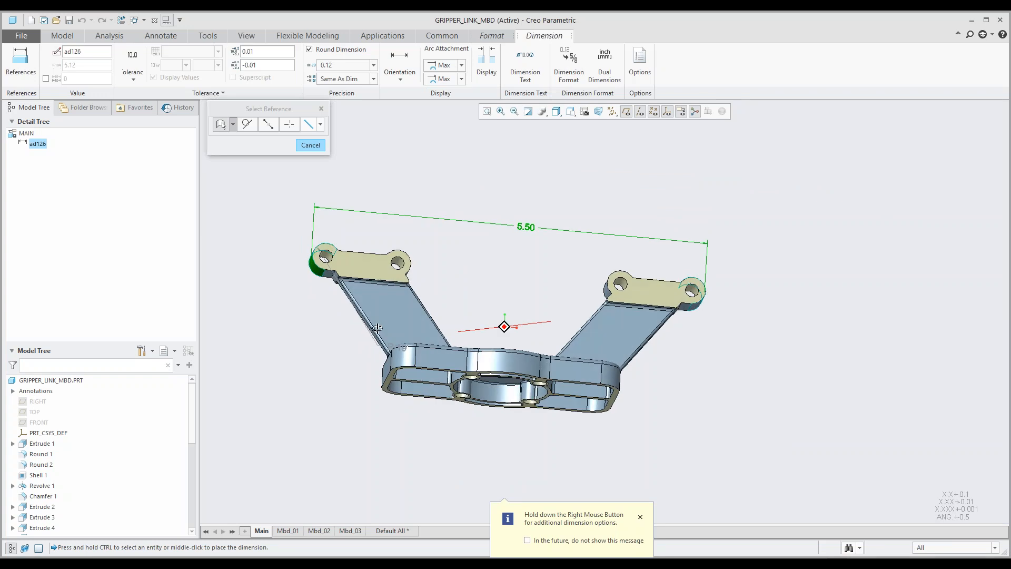
scroll(390, 342, "down", 5)
left_click(402, 360)
scroll(401, 360, "up", 5)
middle_click(287, 297)
middle_click_drag(401, 292, 410, 322)
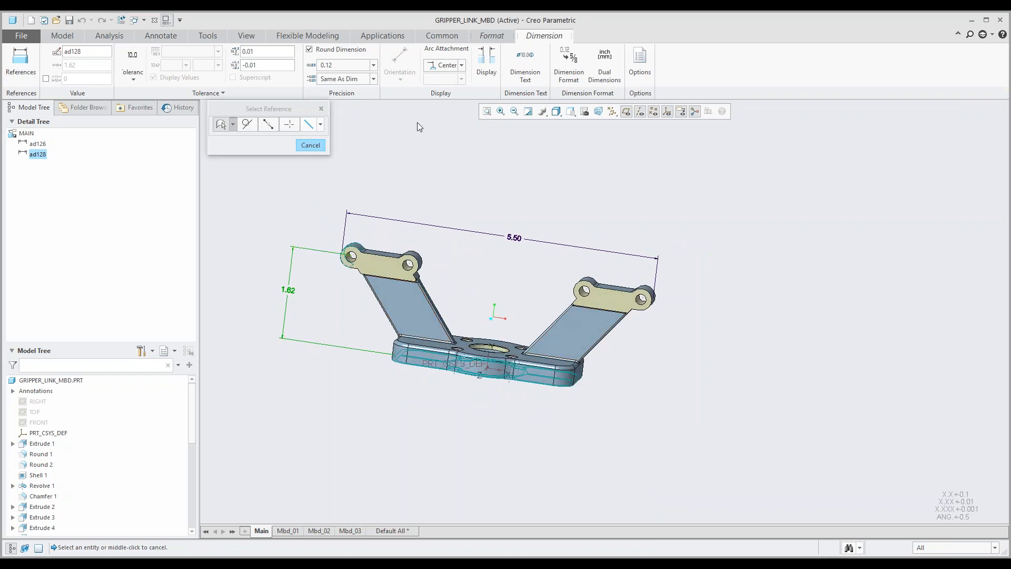
Step: Set the height dimension's arc attachment to Max and finish dimensioning on the FRONT plane
left_click(461, 64)
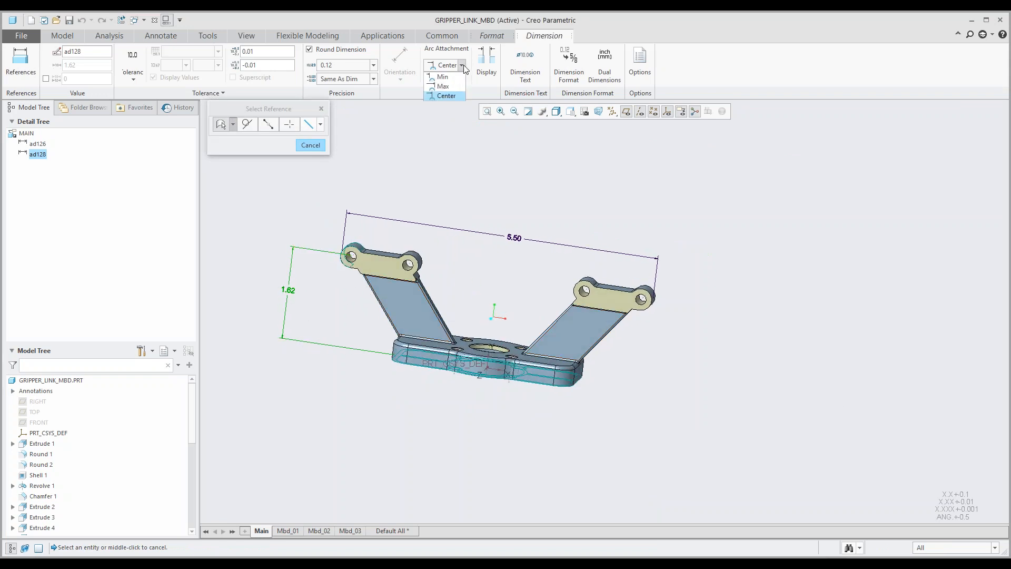
left_click(449, 88)
middle_click_drag(465, 277, 535, 298)
mouse_move(534, 298)
middle_mouse_down()
mouse_move(514, 289)
mouse_move(467, 295)
middle_mouse_up()
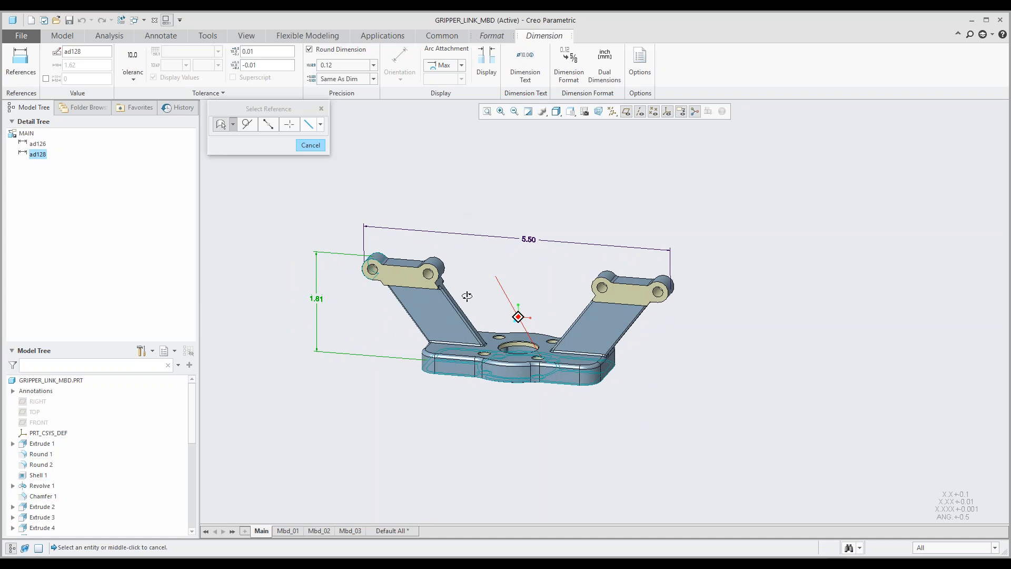
middle_click(459, 212)
middle_click_drag(490, 218, 473, 263)
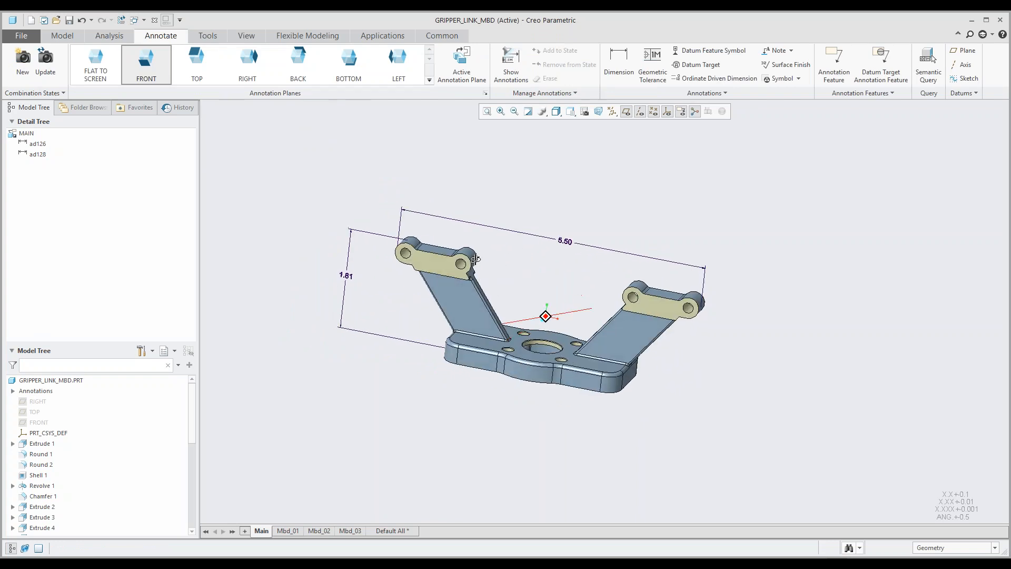
Step: Activate the TOP annotation plane and dimension the base plate's depth between its two bulged side surfaces, placing it beyond the plate's end
left_click(205, 77)
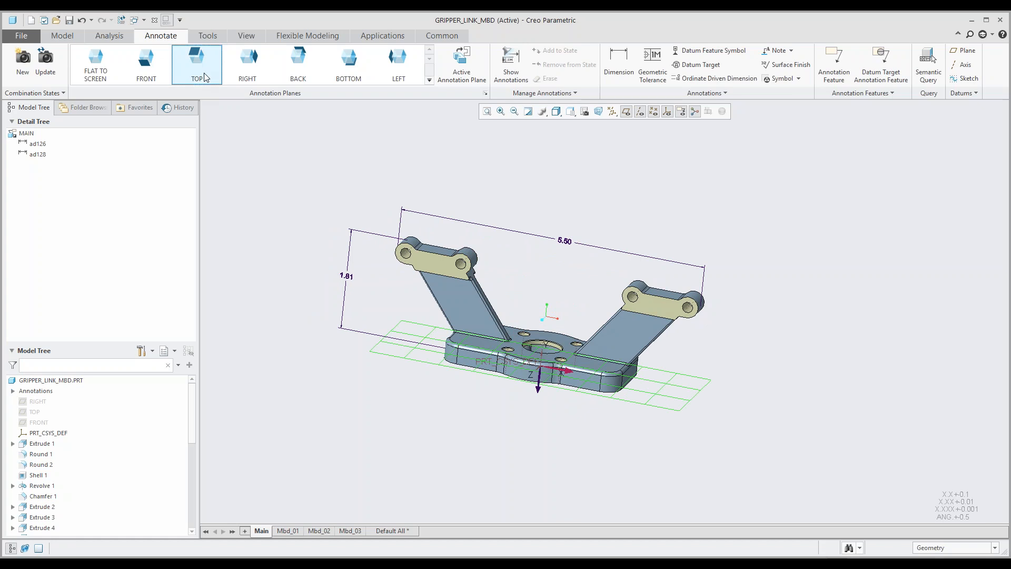
middle_click_drag(449, 304, 422, 321)
middle_click_drag(579, 236, 514, 293, "shift")
left_click(619, 63)
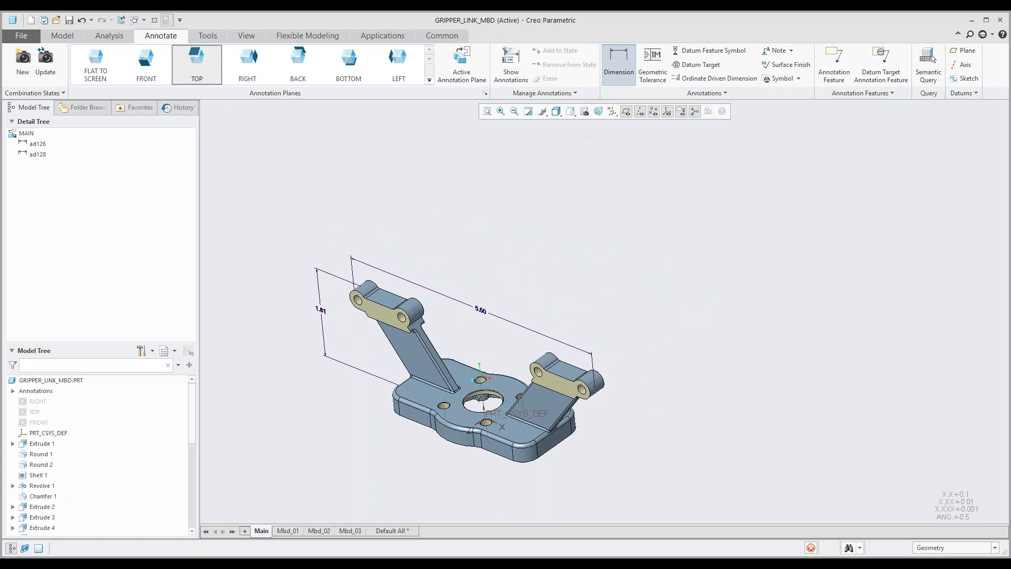
scroll(441, 461, "up", 2)
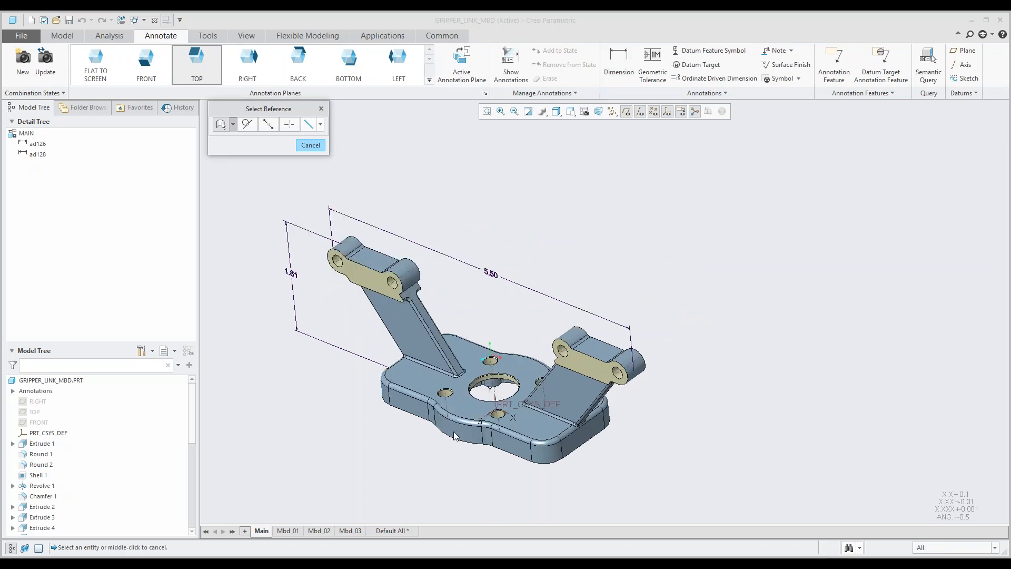
left_click(454, 435)
middle_click_drag(454, 435, 421, 454)
left_click(573, 356, "ctrl")
middle_click_drag(550, 480, 509, 400, "shift")
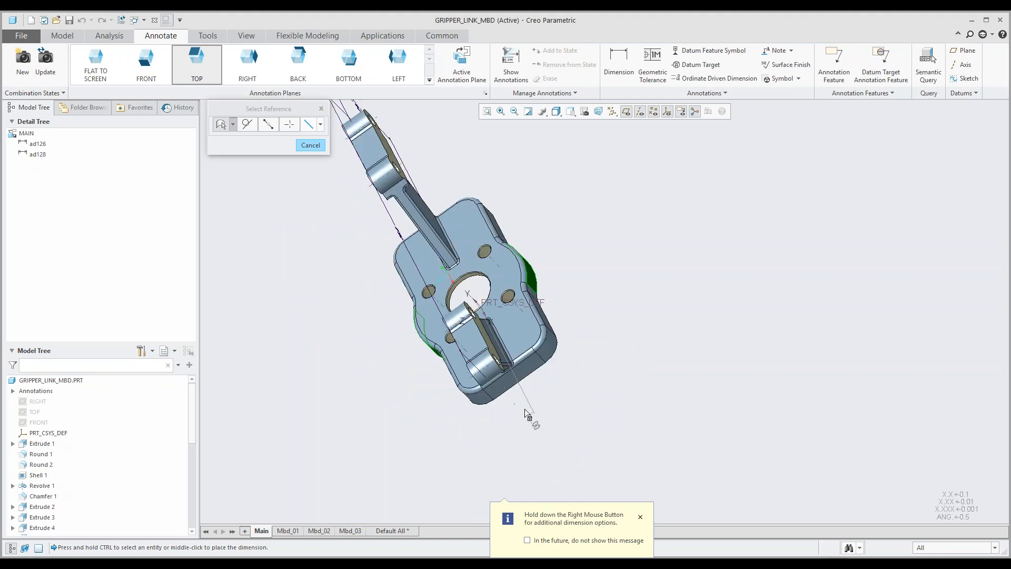
middle_click(523, 394)
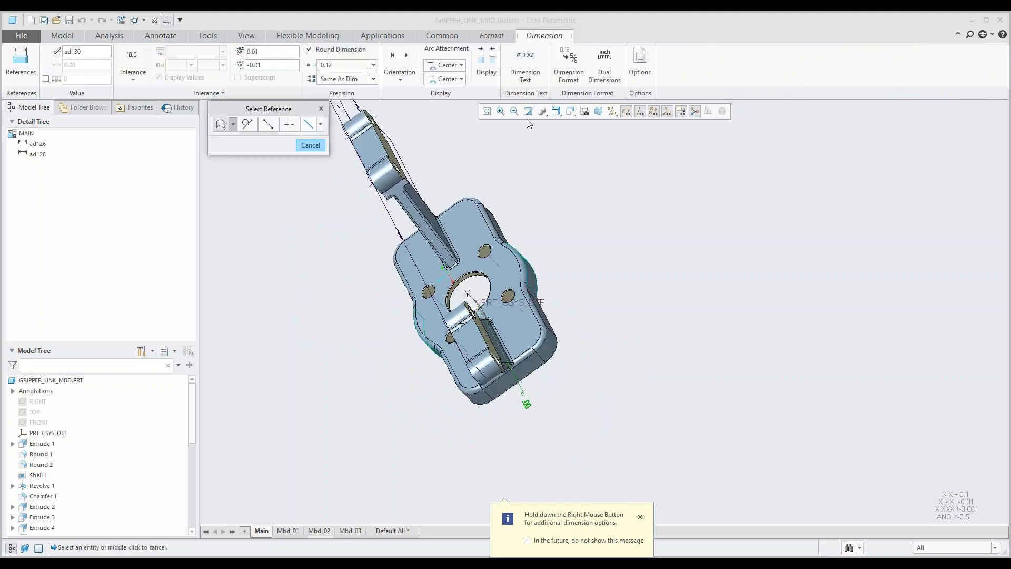
Step: Set the base depth dimension's first arc attachment to Min and its second to Max
left_click(462, 66)
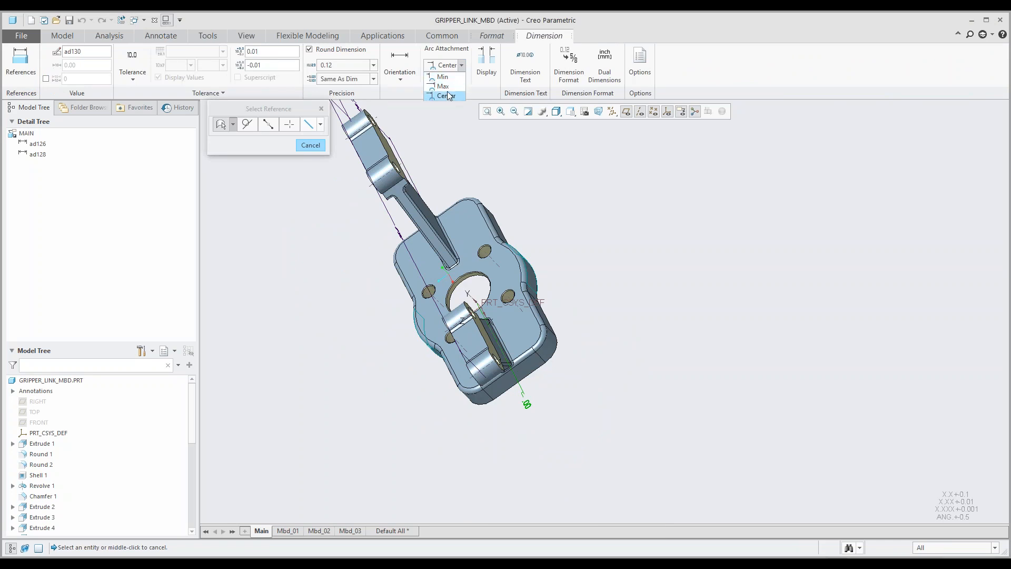
left_click(447, 78)
left_click(462, 79)
left_click(443, 90)
middle_click_drag(464, 190, 483, 211)
left_click(462, 79)
left_click(444, 100)
Step: Finish the base depth dimension and move it farther out from the right end of the base plate
middle_click_drag(517, 316, 508, 406)
left_click_drag(494, 427, 559, 404)
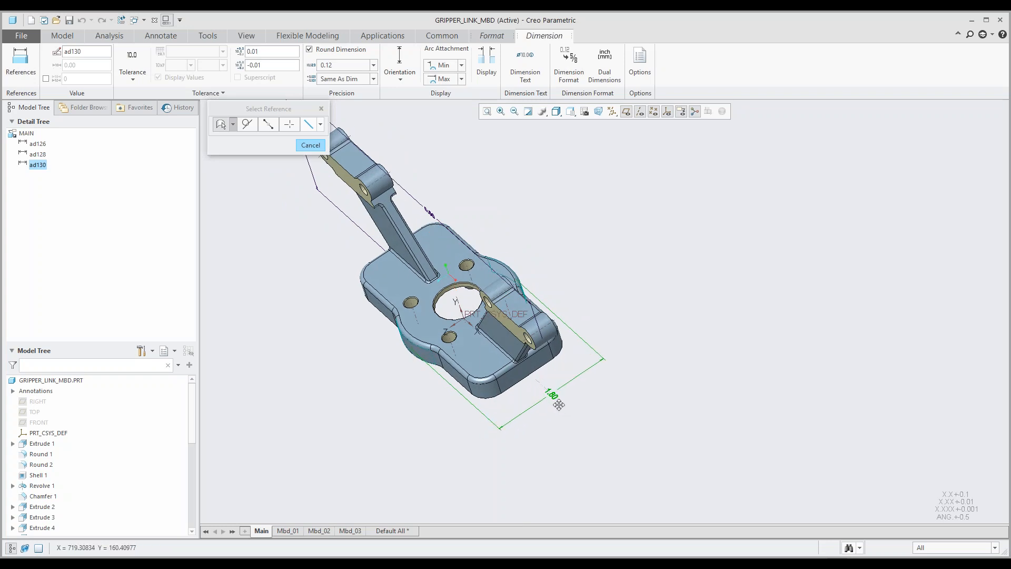
middle_click_drag(544, 333, 553, 354)
middle_click(508, 233)
middle_click_drag(508, 233, 502, 251)
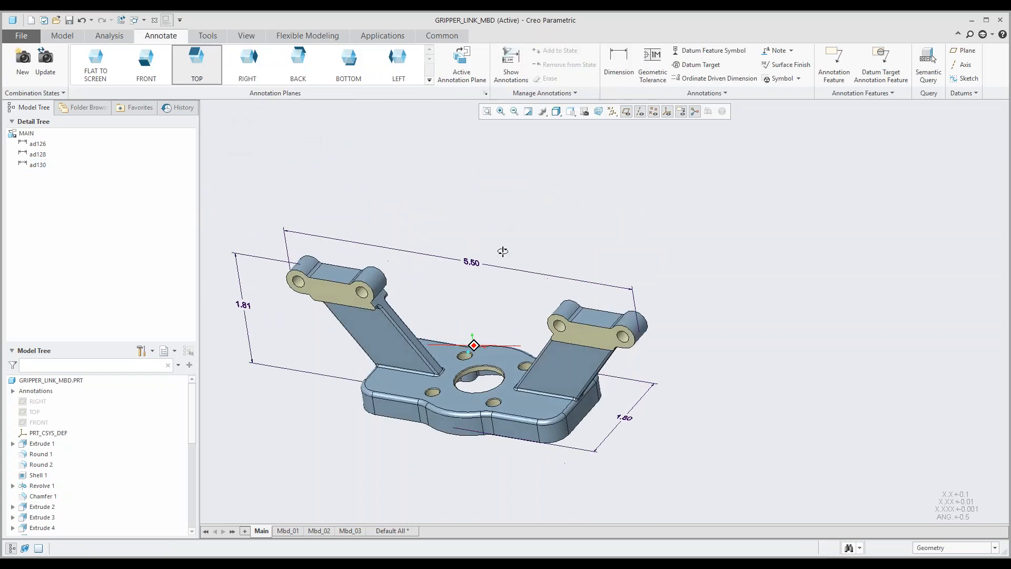
middle_click_drag(626, 420, 606, 371, "shift")
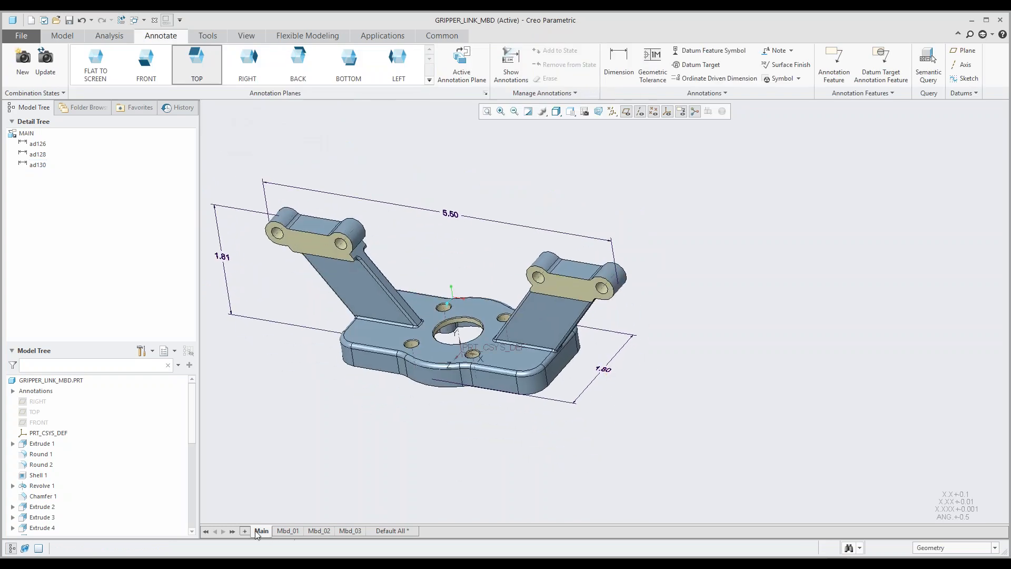
left_click(604, 369)
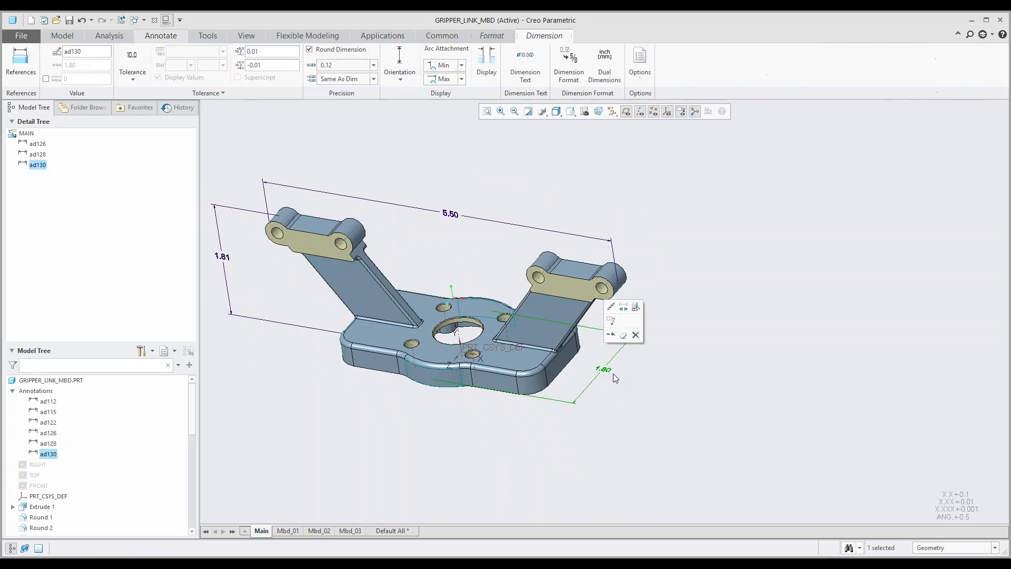
left_click_drag(607, 370, 672, 390)
left_click(717, 300)
middle_click_drag(716, 294, 695, 272)
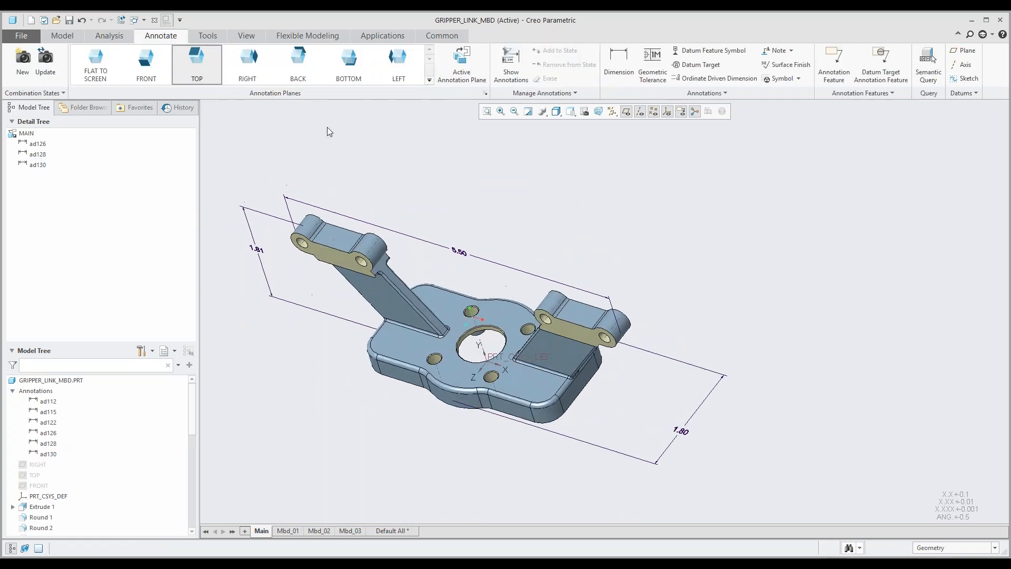
left_click(204, 78)
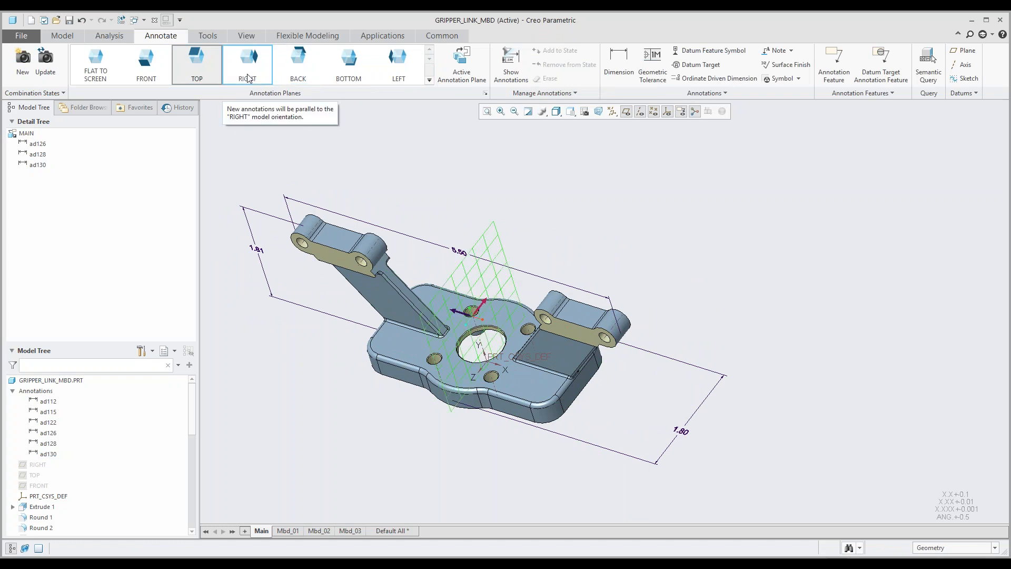
mouse_move(548, 243)
middle_mouse_down()
mouse_move(519, 210)
mouse_move(519, 226)
mouse_move(527, 199)
middle_mouse_up()
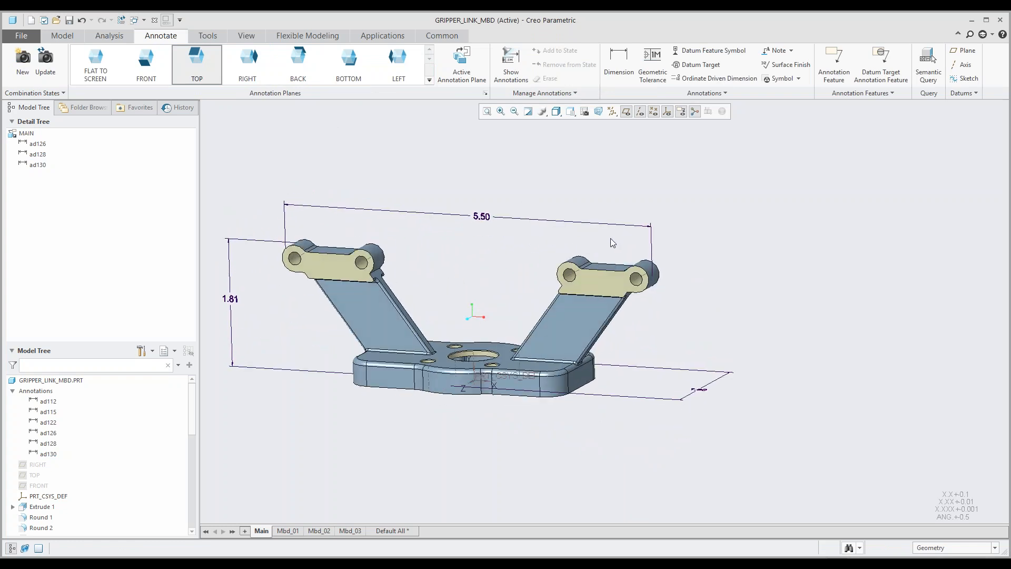
middle_click_drag(609, 239, 600, 248)
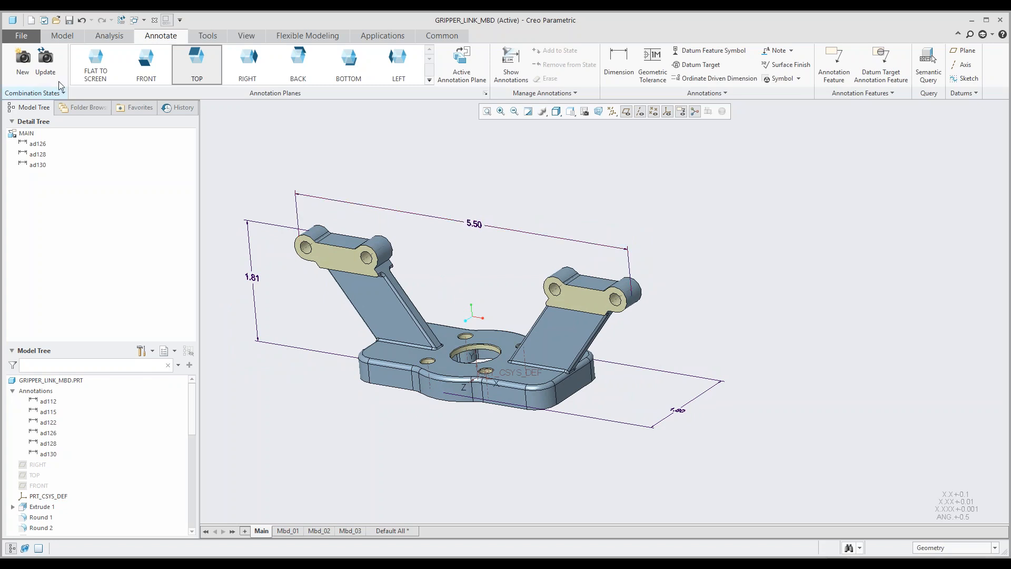
mouse_move(456, 314)
middle_mouse_down()
mouse_move(527, 313)
mouse_move(533, 338)
mouse_move(500, 279)
middle_mouse_up()
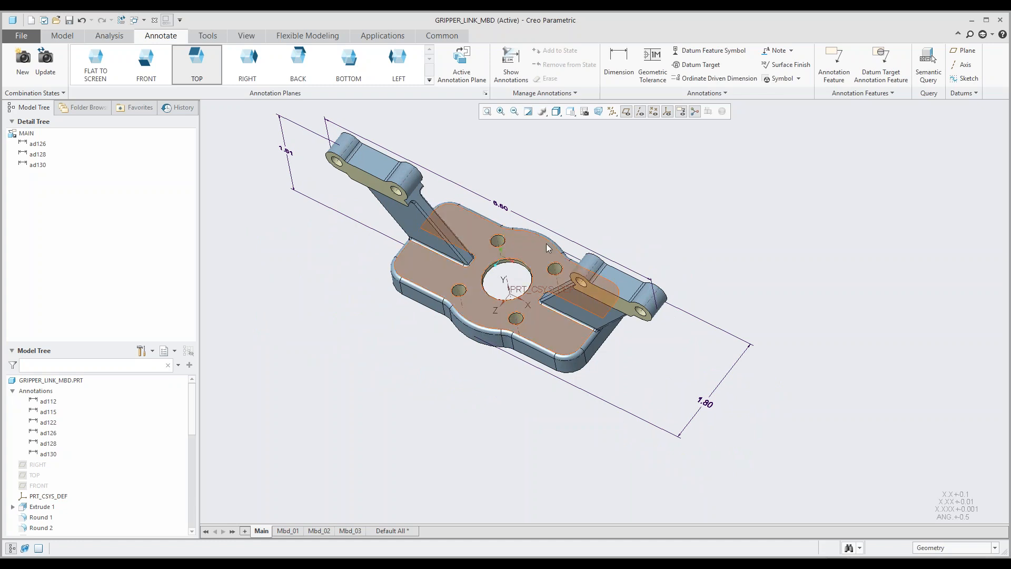
middle_click_drag(501, 295, 475, 314)
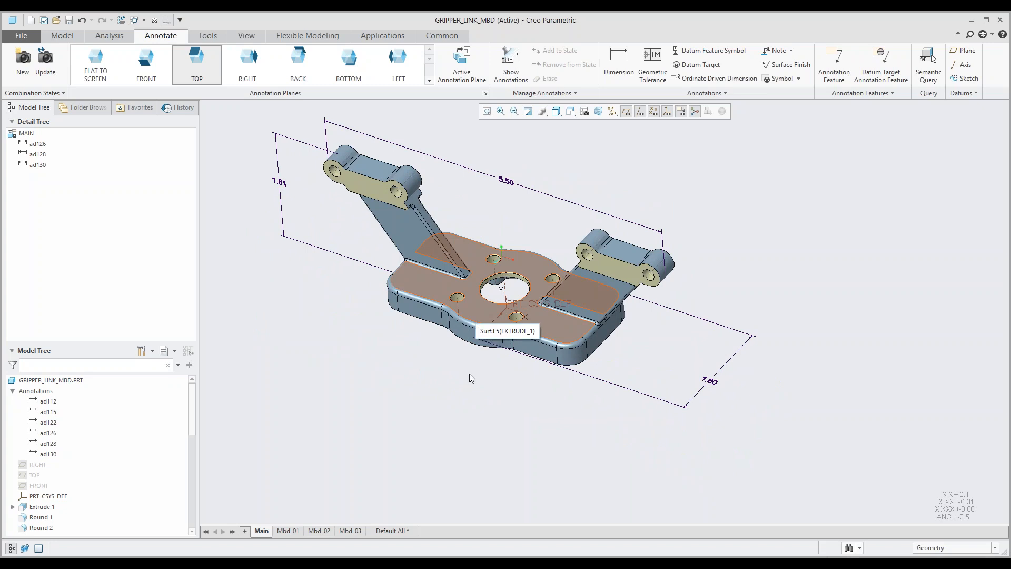
Step: Move the base depth dimension to the annotation plane defined by the base plate's flat upper surface
left_click(711, 381)
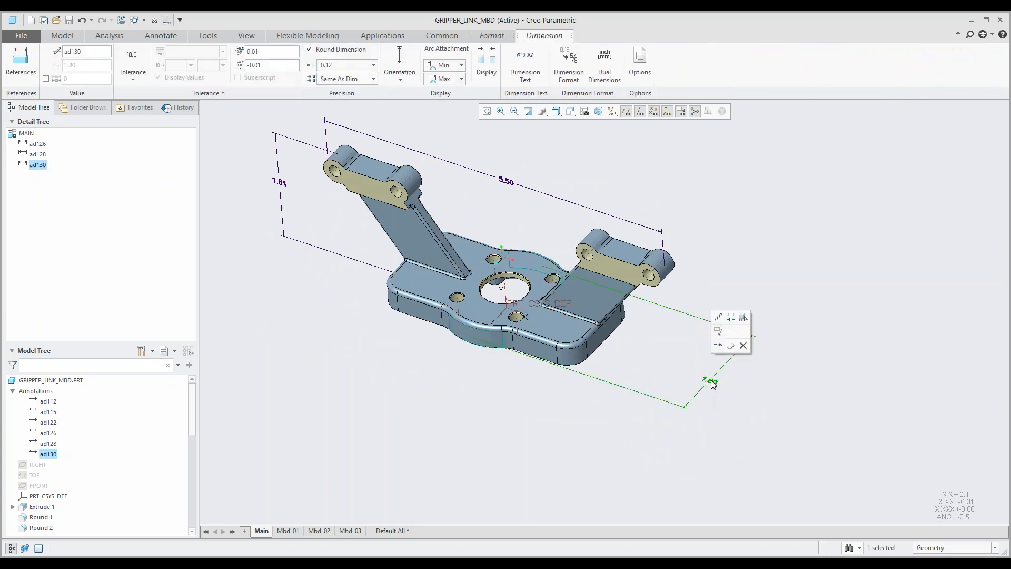
right_click(713, 383)
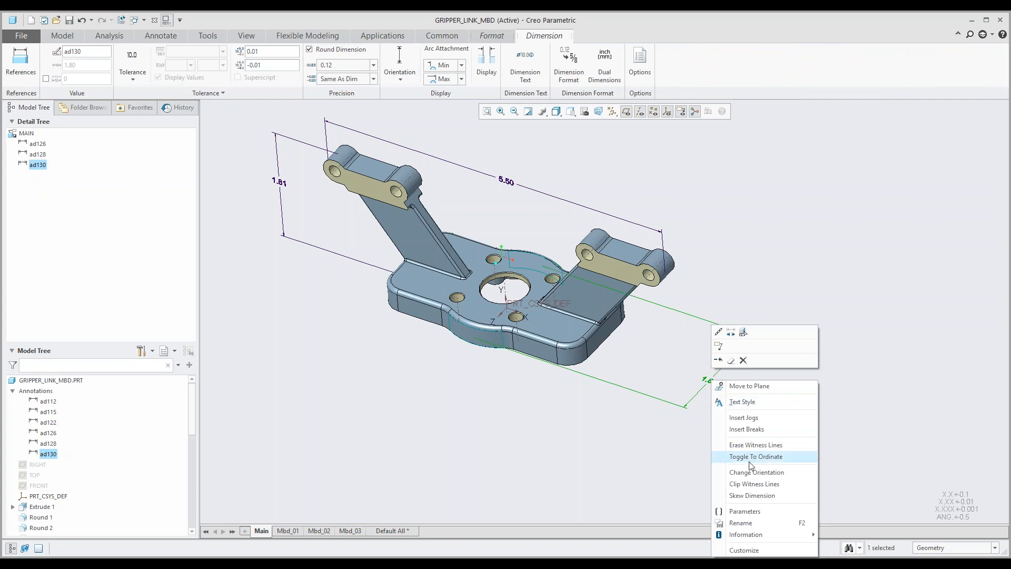
left_click(742, 388)
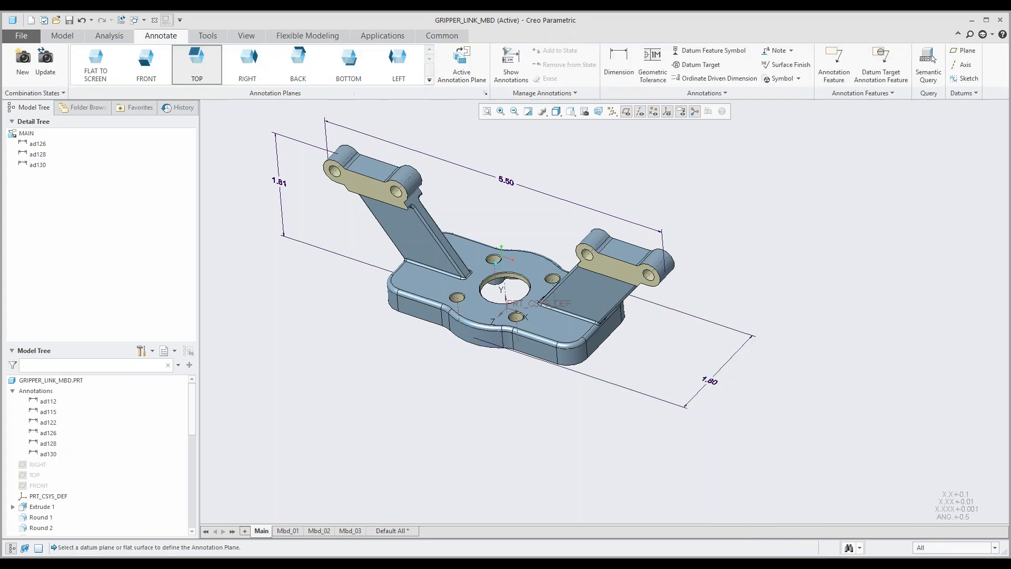
left_click(566, 327)
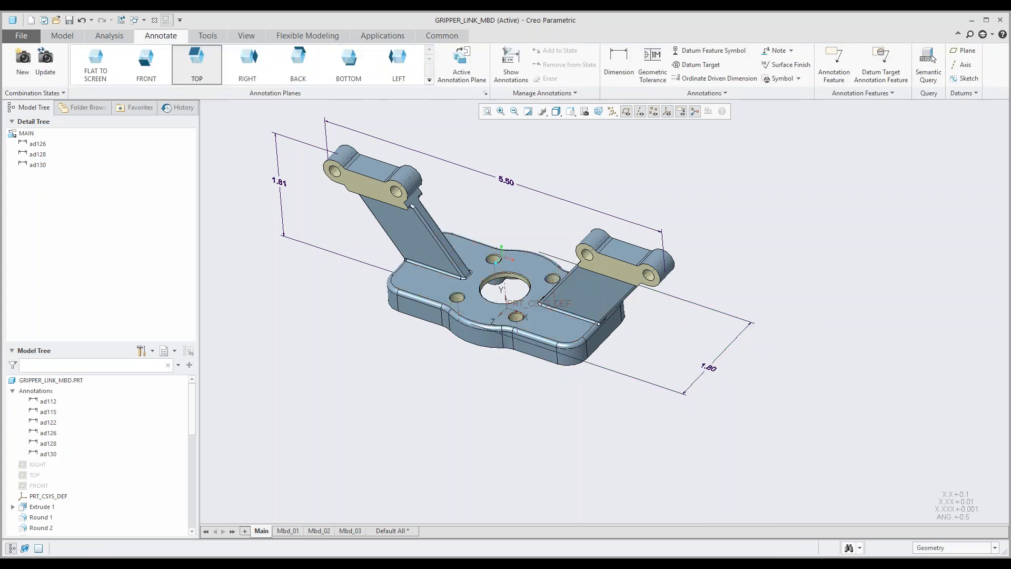
mouse_move(541, 362)
middle_mouse_down()
mouse_move(538, 342)
mouse_move(541, 365)
mouse_move(493, 335)
middle_mouse_up()
scroll(493, 335, "up", 8)
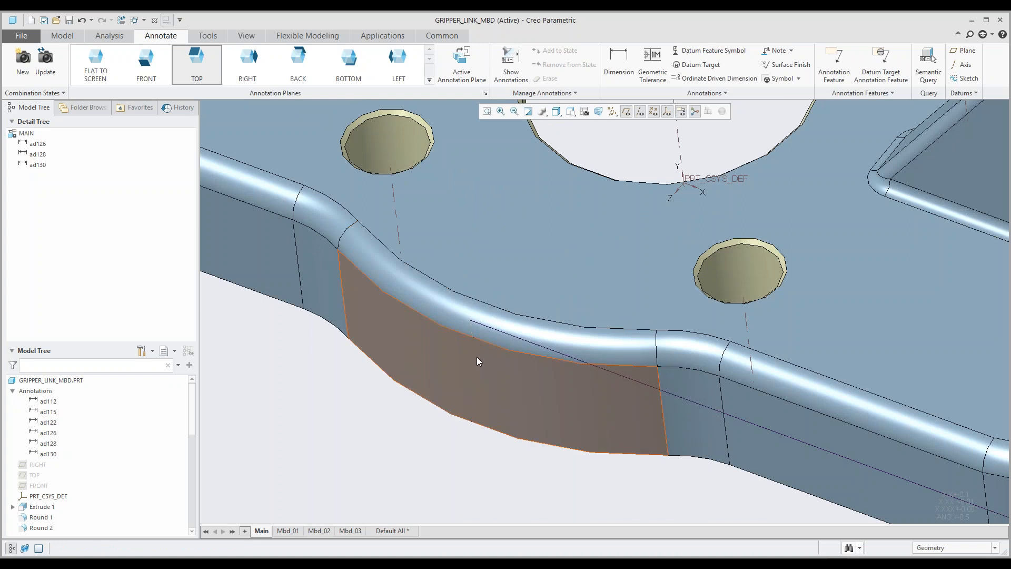
scroll(477, 347, "down", 8)
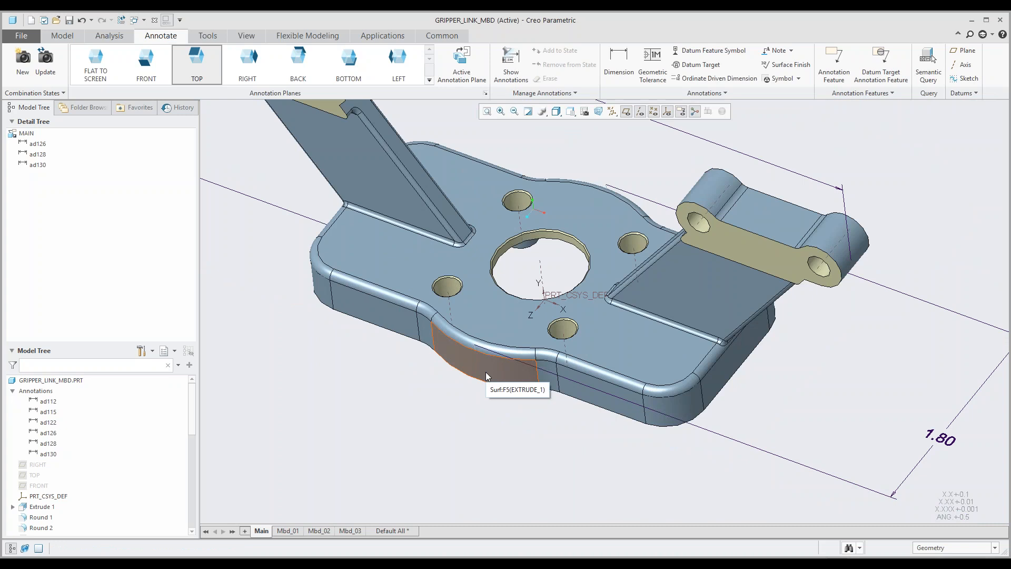
scroll(485, 372, "down", 4)
mouse_move(534, 359)
middle_mouse_down("shift")
mouse_move(571, 352)
mouse_move(565, 342)
middle_mouse_up("shift")
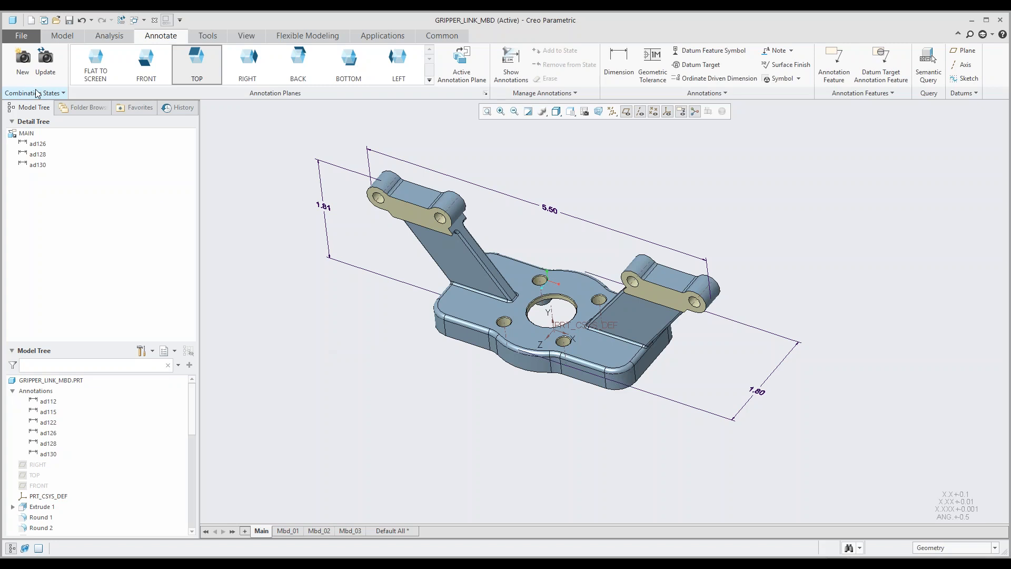
Step: Create a new combination state and rename it Play
left_click(17, 66)
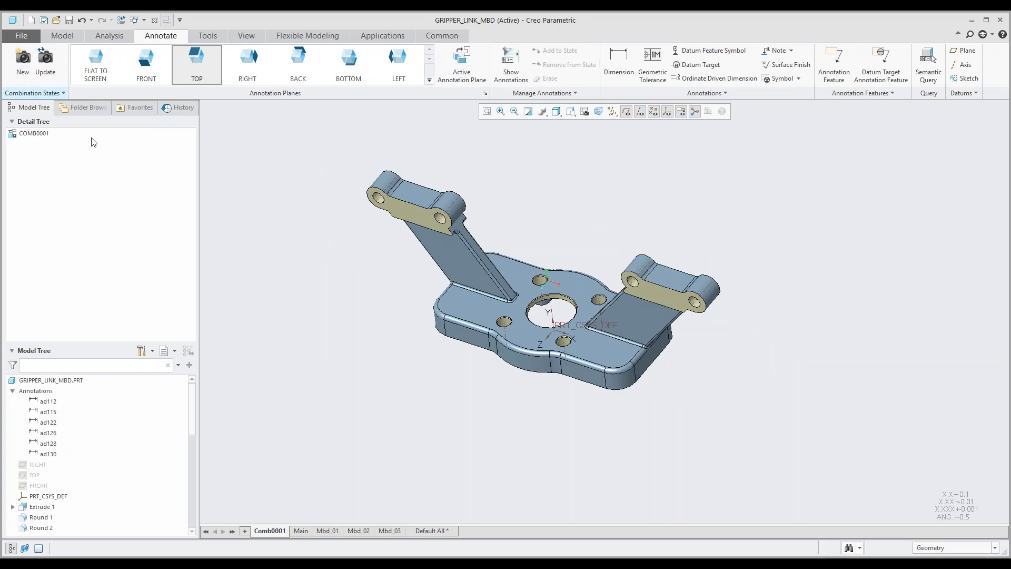
left_click(273, 530)
double_click(273, 529)
type("Play")
key("Escape")
type("P")
key("Return")
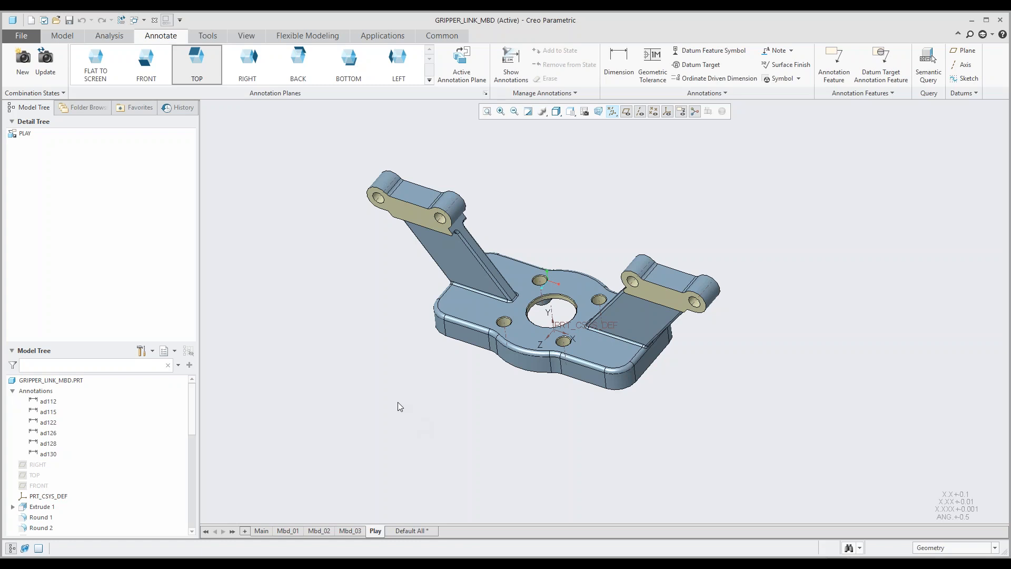
Step: Activate the FRONT annotation plane and preview the model dimensions that can be shown for the two hinge lugs at the arm ends
left_click(146, 63)
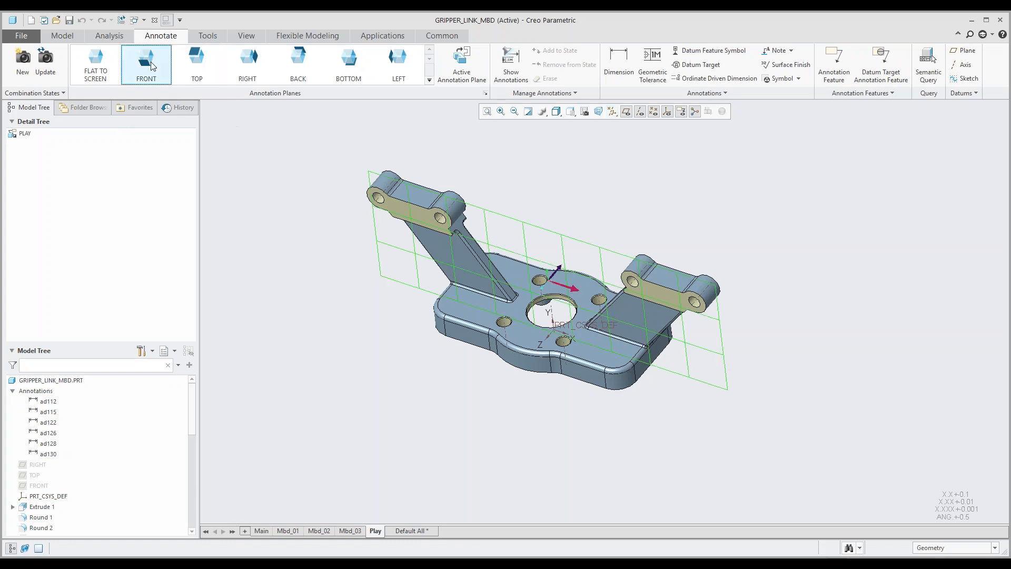
left_click(511, 73)
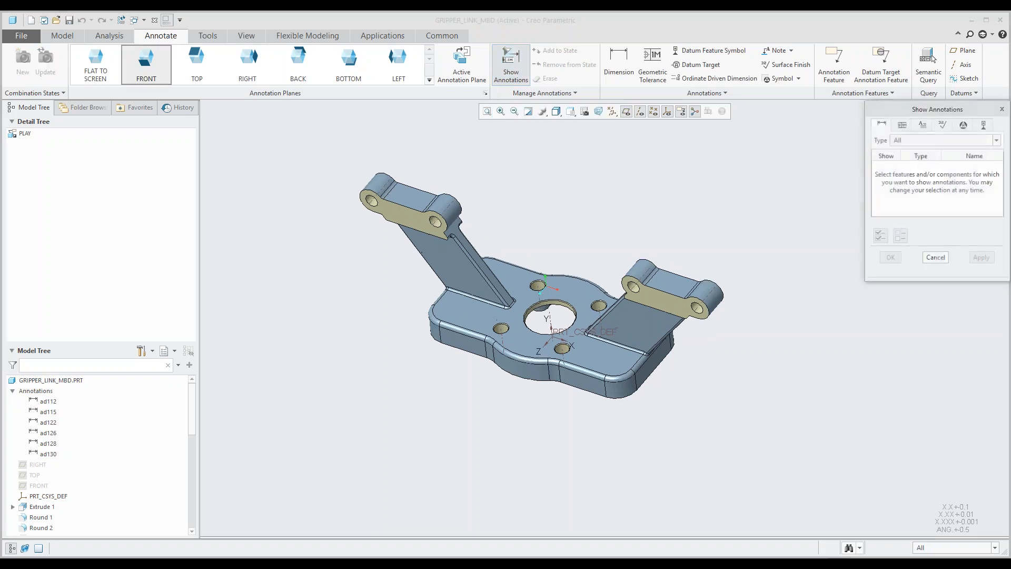
left_click(372, 206)
mouse_move(398, 217)
middle_mouse_down()
mouse_move(408, 191)
mouse_move(407, 202)
middle_mouse_up()
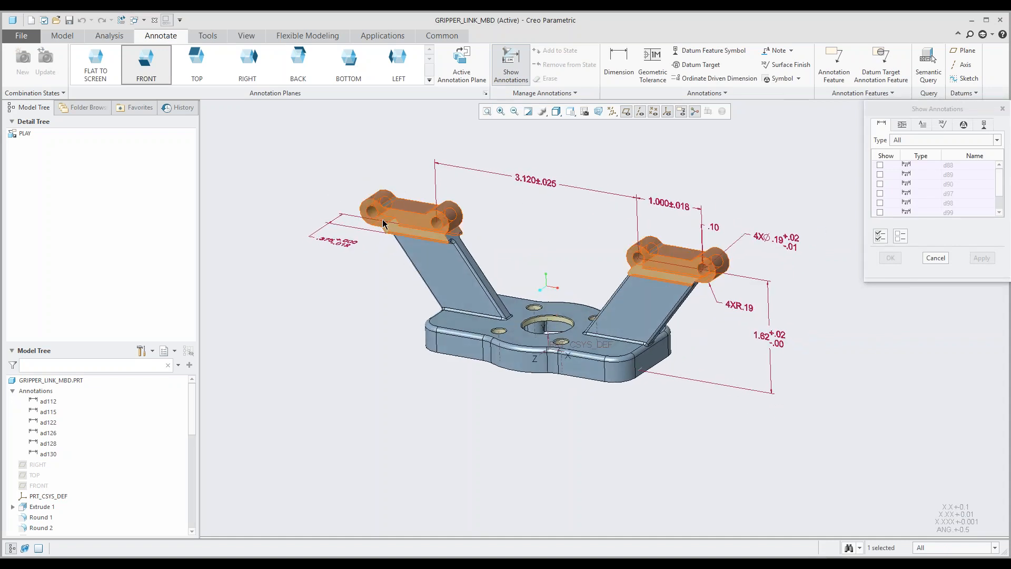
scroll(362, 234, "down", 3)
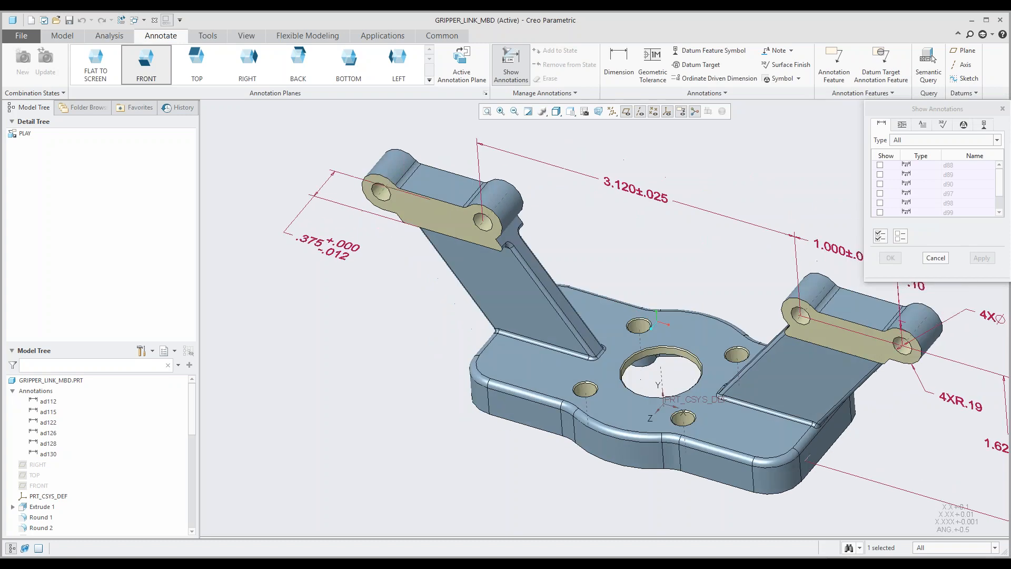
scroll(363, 236, "up", 4)
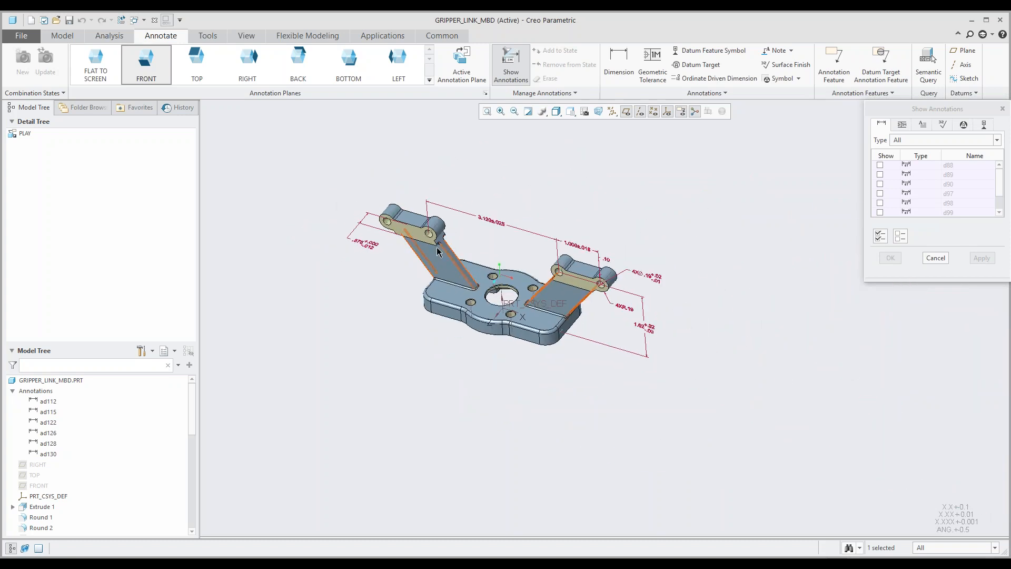
middle_click_drag(436, 240, 440, 228)
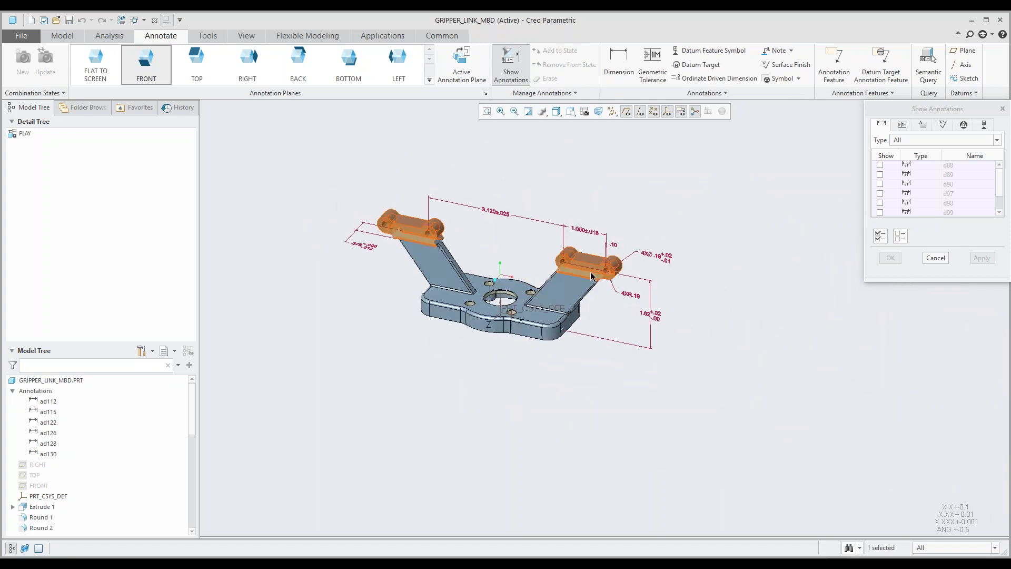
scroll(886, 181, "down", 2)
scroll(887, 188, "up", 1)
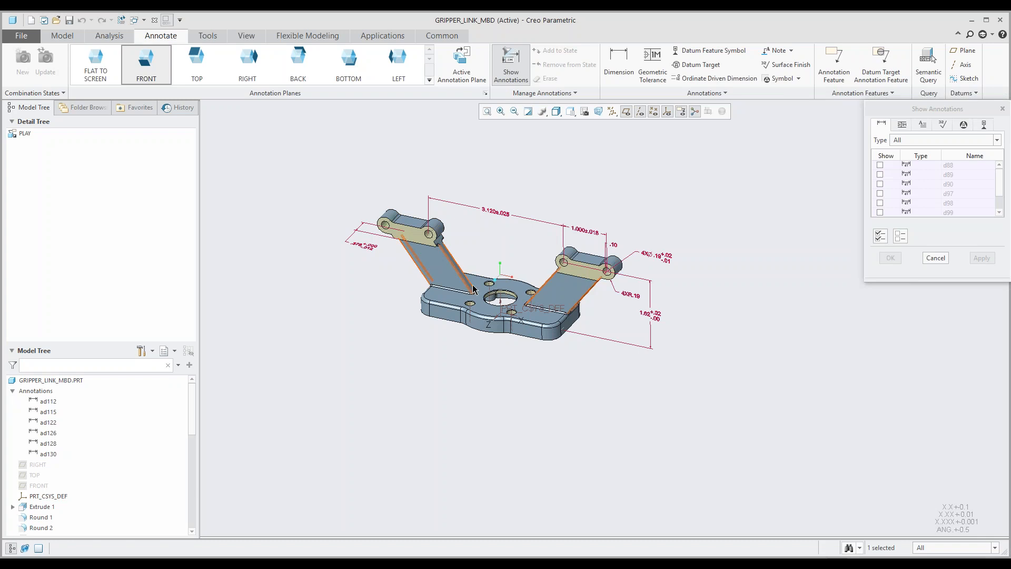
Step: Check each other annotation type for the hinge lugs, return to their dimensions, and cancel without showing any
left_click(905, 126)
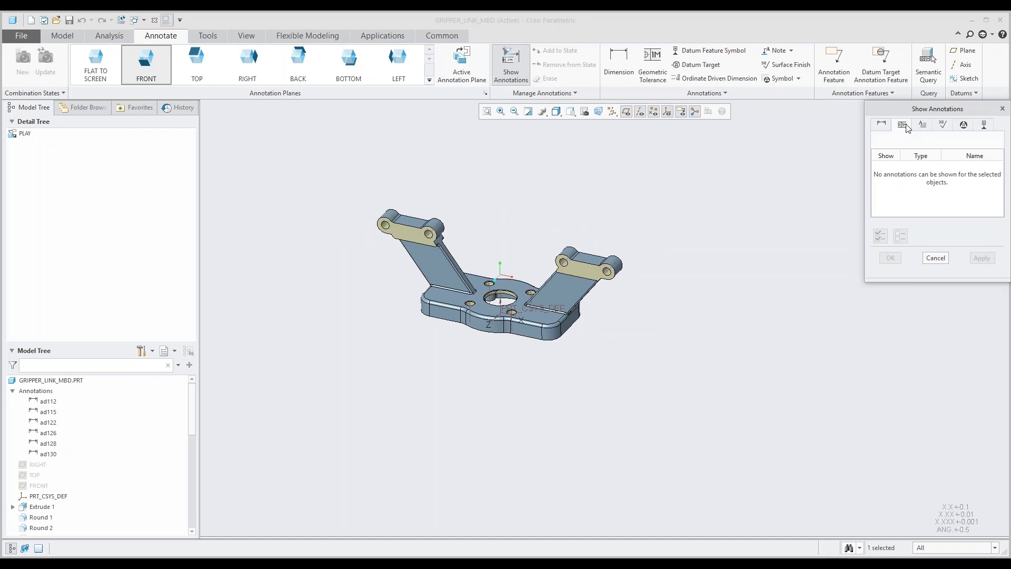
left_click(924, 126)
left_click(942, 127)
left_click(962, 126)
left_click(982, 125)
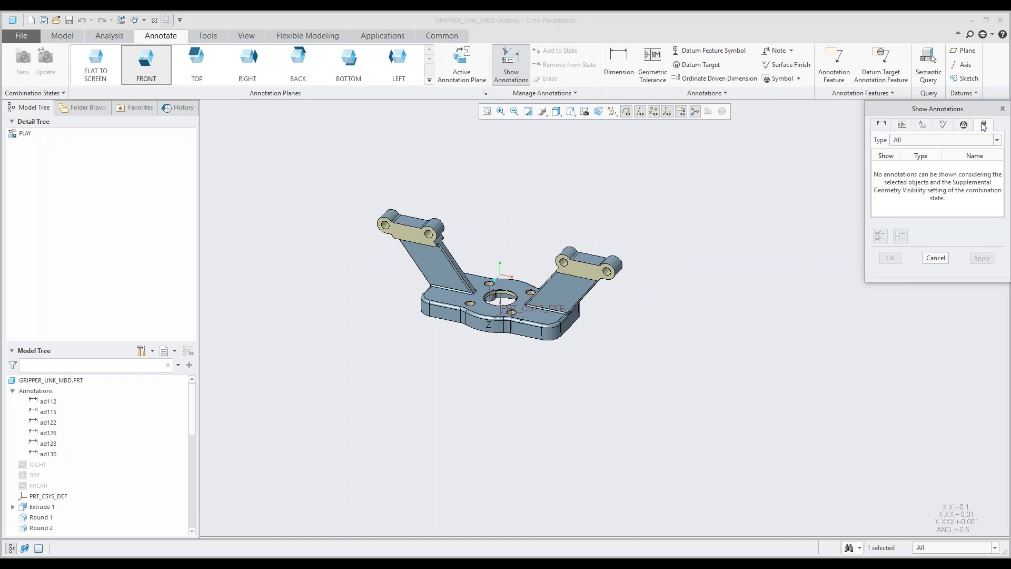
left_click(882, 126)
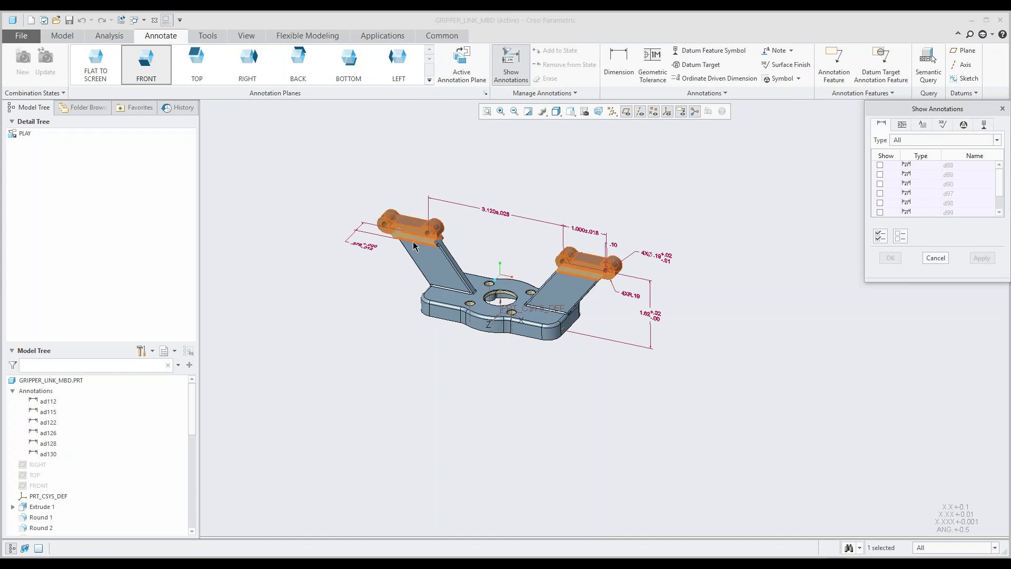
middle_click_drag(830, 217, 831, 225)
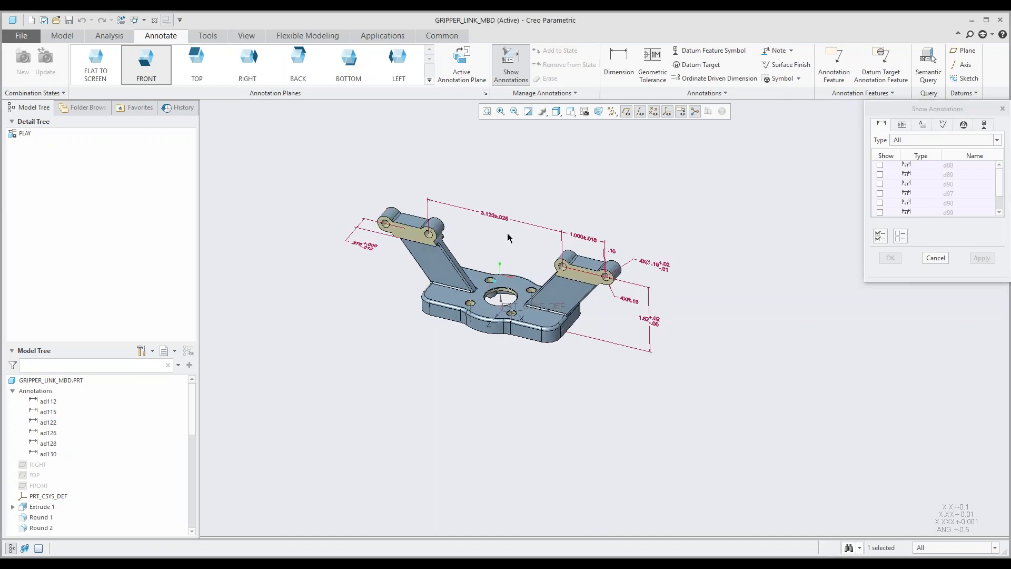
scroll(374, 252, "up", 2)
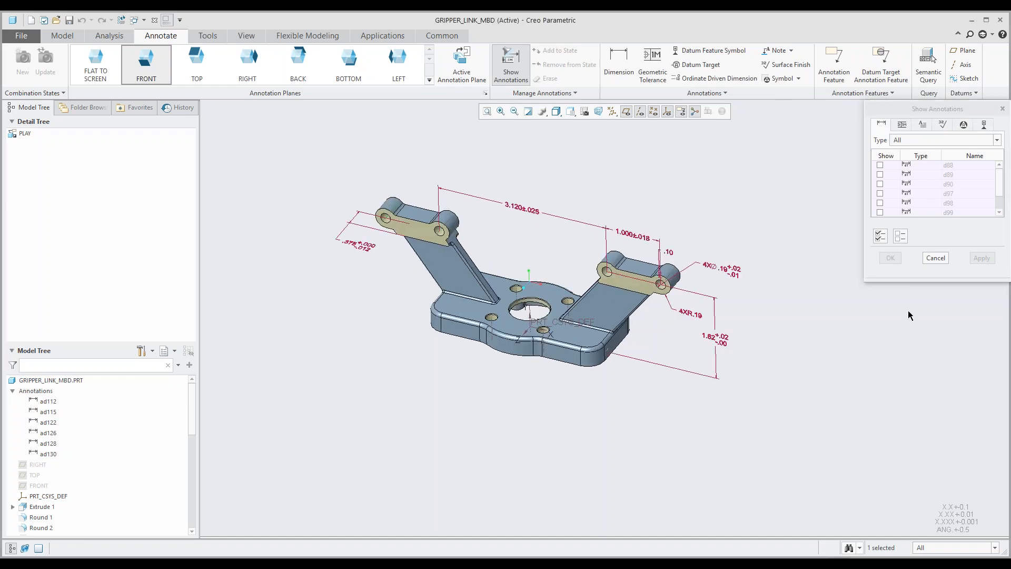
left_click(936, 257)
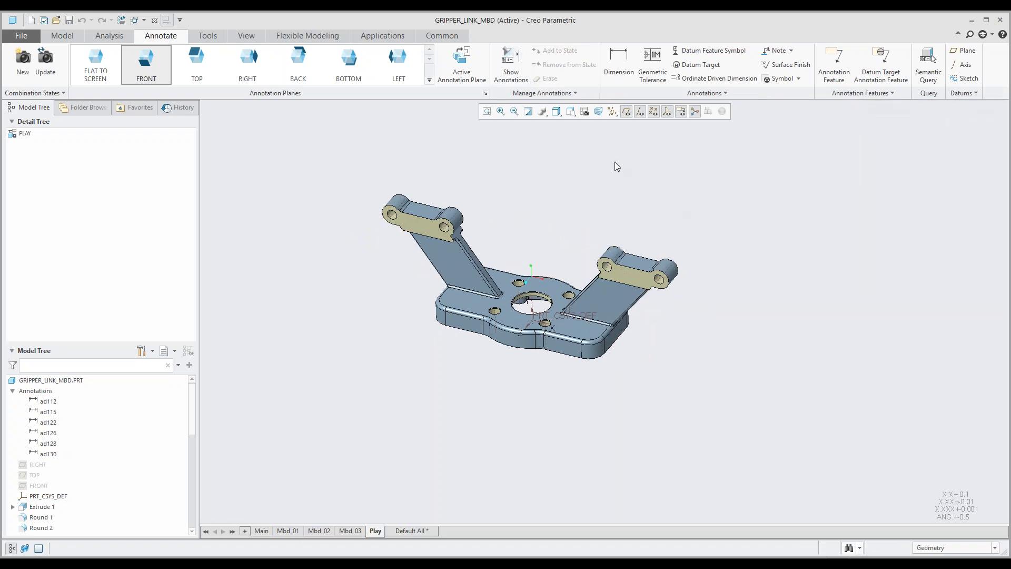
Step: Show only the diameter dimension of the base plate's large central hole and finish showing annotations
left_click(511, 63)
scroll(524, 358, "up", 3)
left_click(543, 230)
scroll(543, 219, "down", 2)
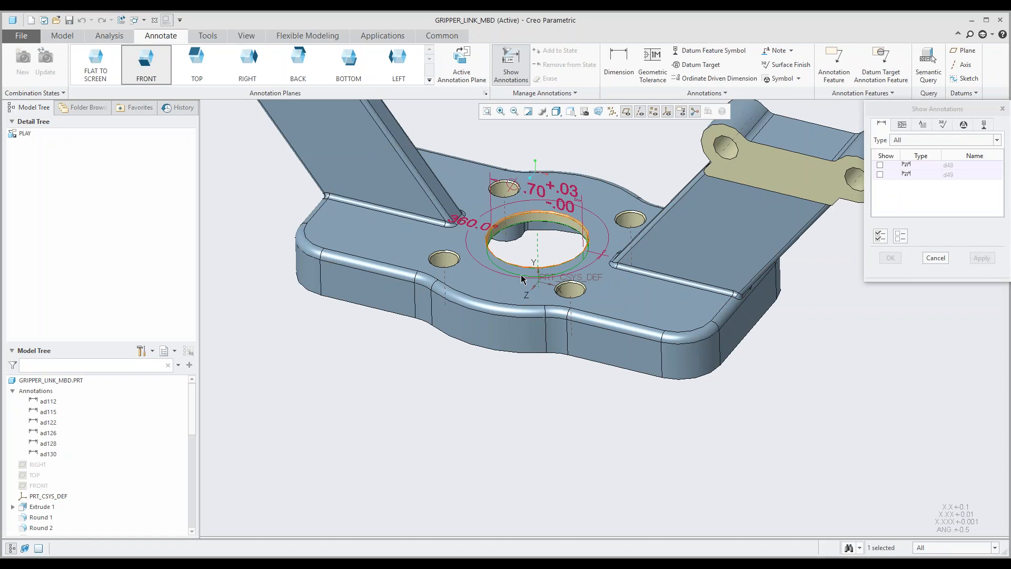
scroll(518, 287, "down", 2)
middle_click_drag(518, 287, 563, 276)
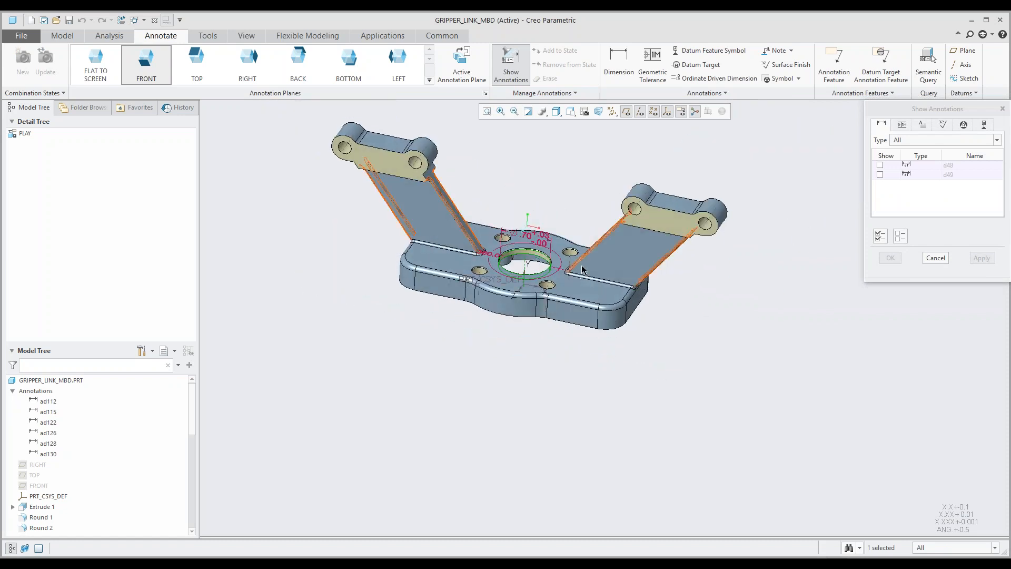
left_click(539, 242)
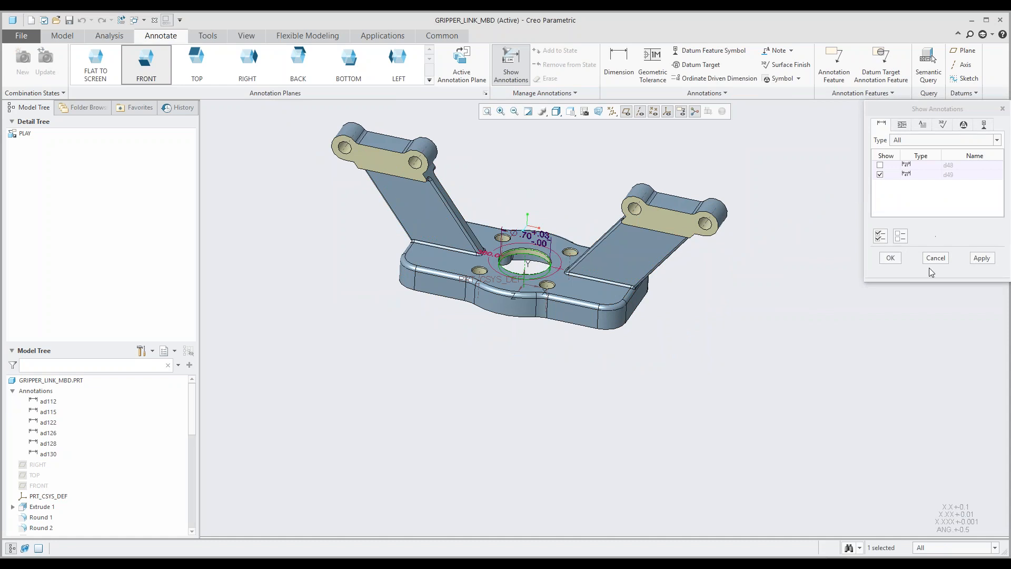
left_click(978, 259)
left_click(935, 258)
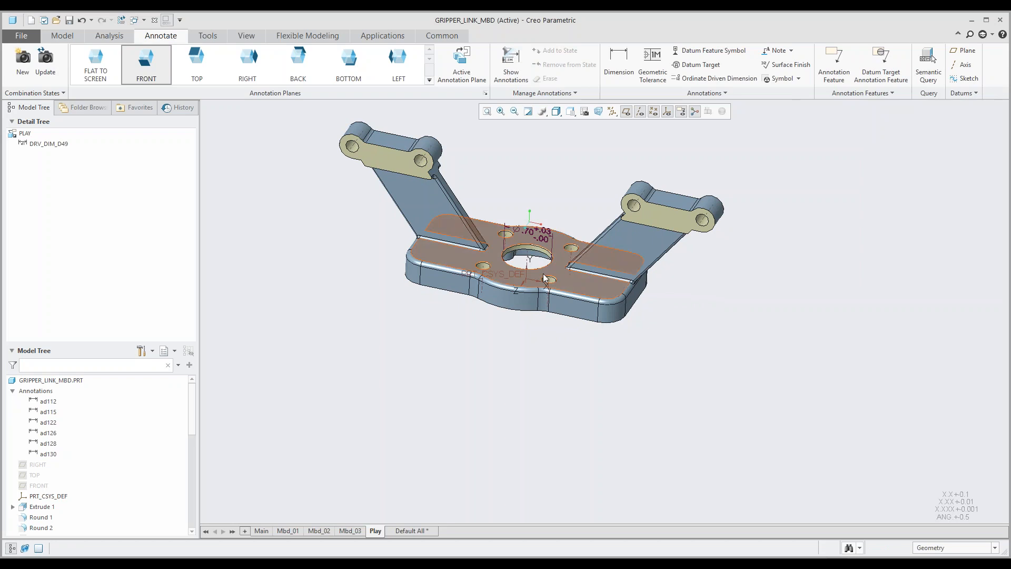
Step: Move the central hole's diameter dimension up so it sits clear above the base plate
middle_click_drag(550, 264, 517, 323, "shift")
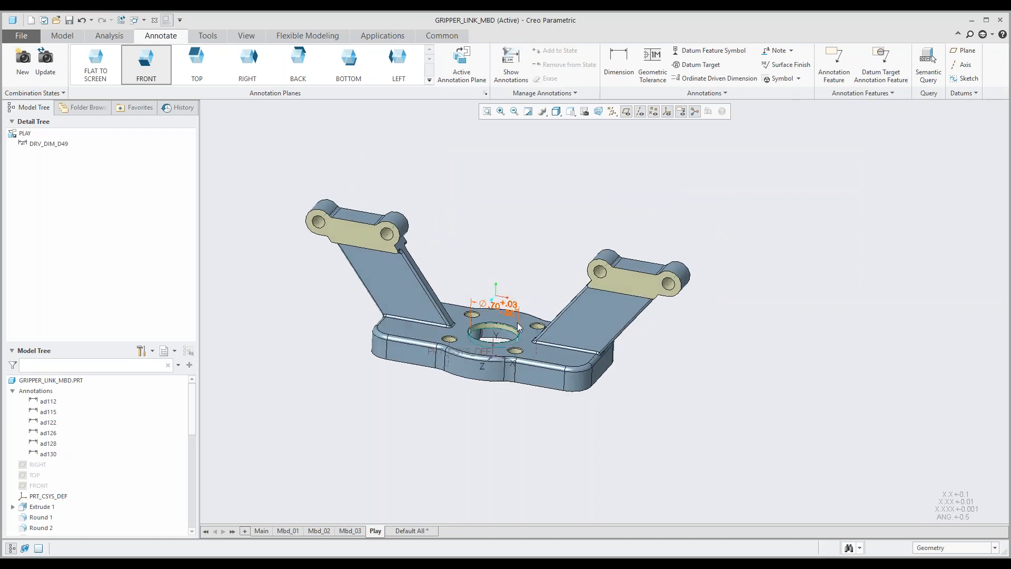
left_click(496, 310)
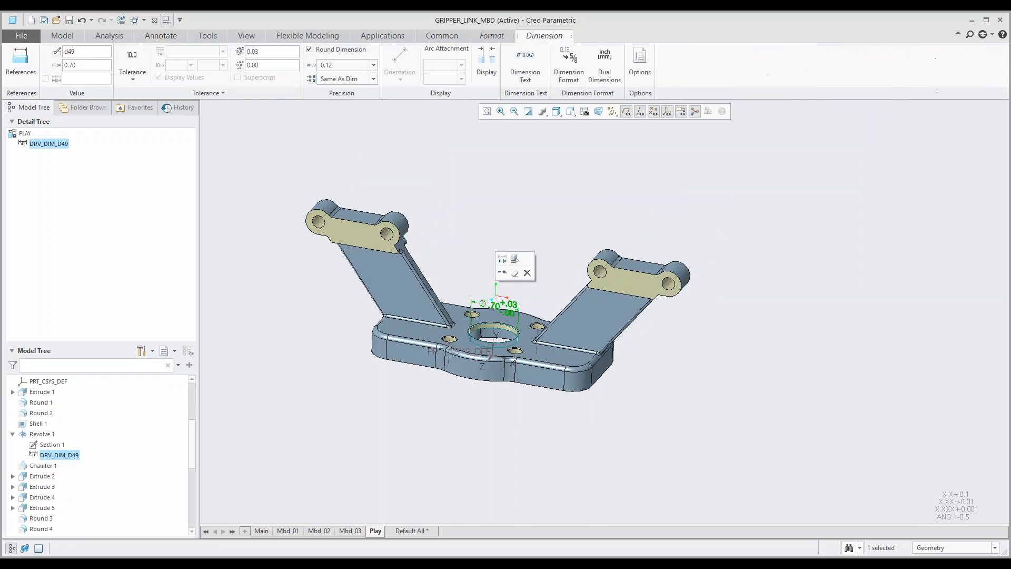
left_click_drag(495, 308, 509, 236)
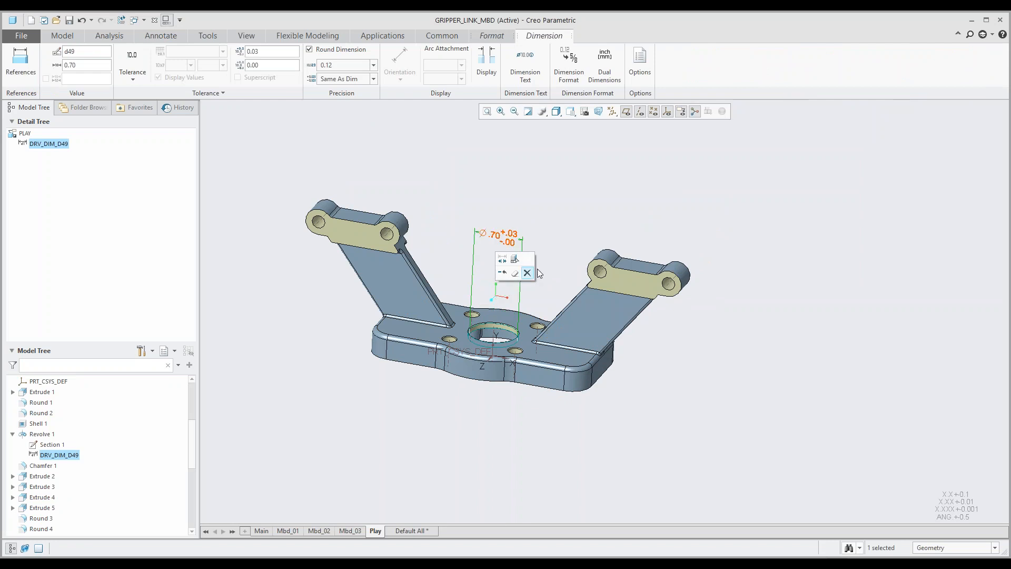
left_click(561, 216)
middle_click_drag(560, 220, 549, 242)
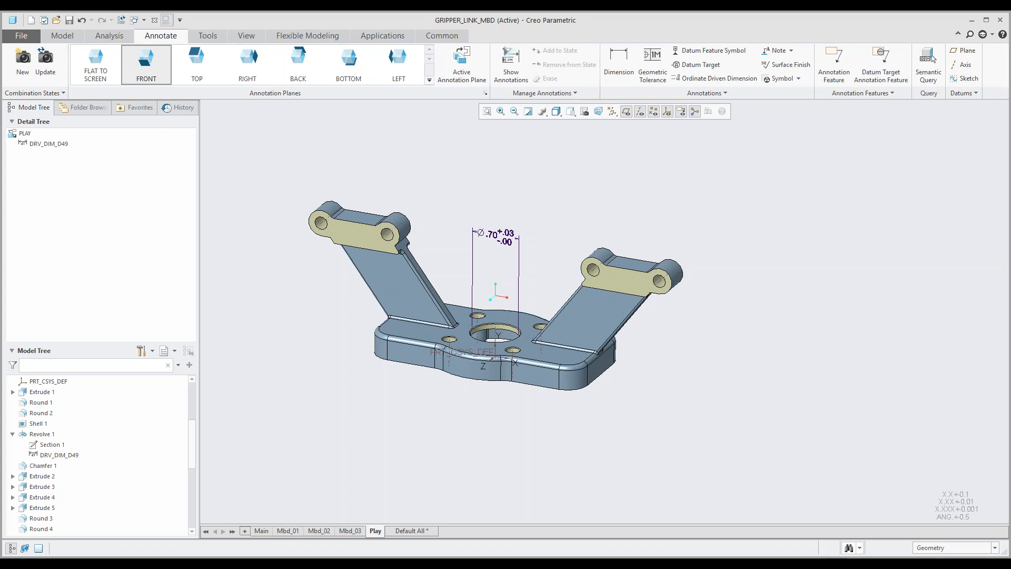
middle_click_drag(545, 259, 544, 260)
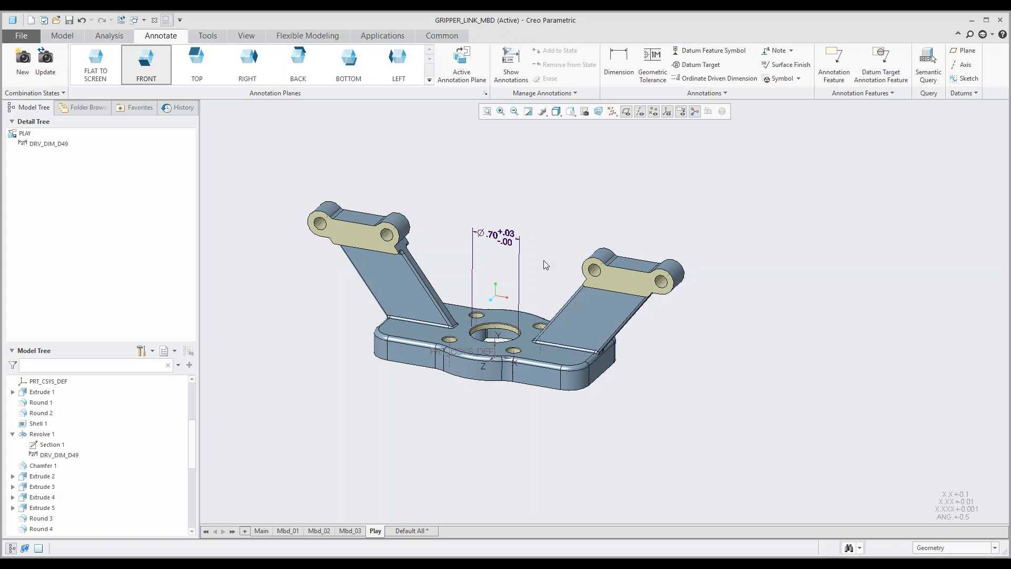
Step: Show the diameter dimension of the four small holes around the base plate's central hole
left_click(511, 66)
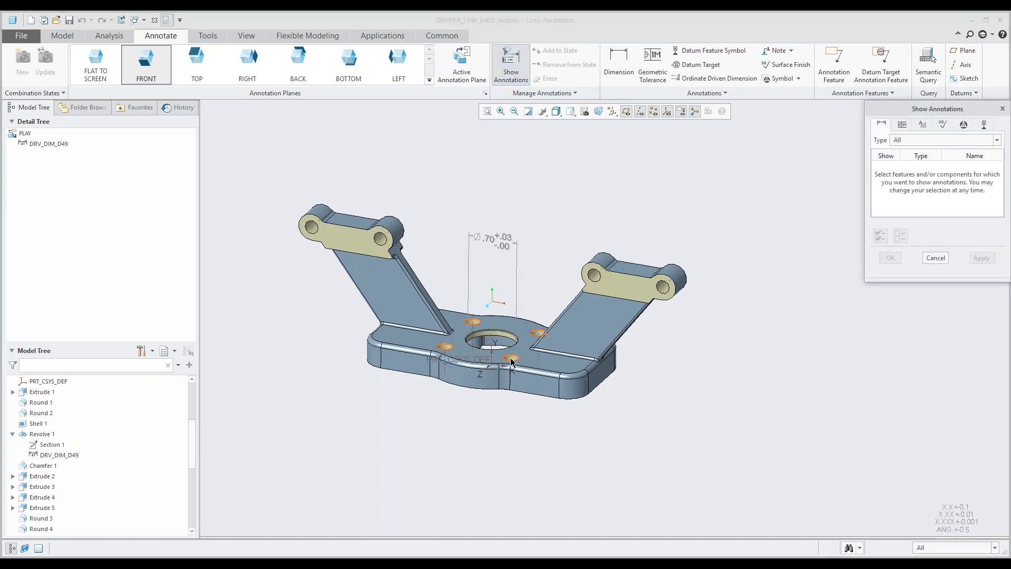
scroll(511, 362, "down", 5)
left_click(511, 363)
scroll(512, 366, "up", 5)
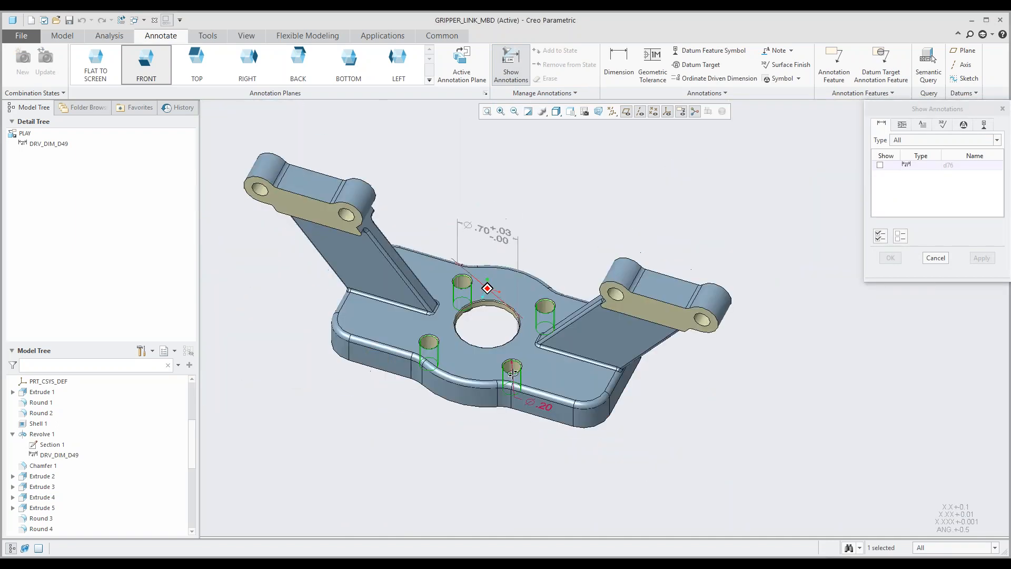
left_click(536, 414)
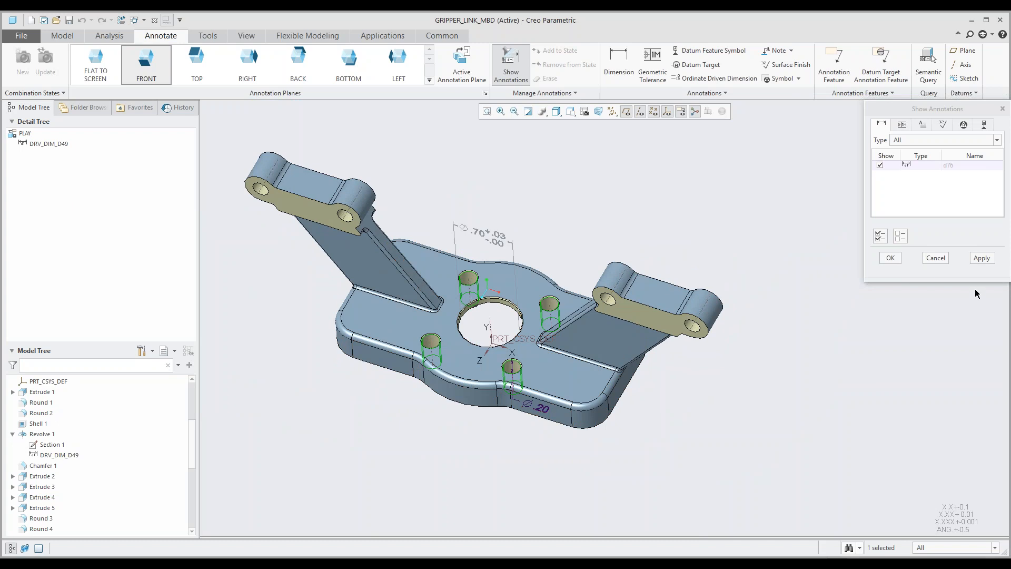
left_click(980, 258)
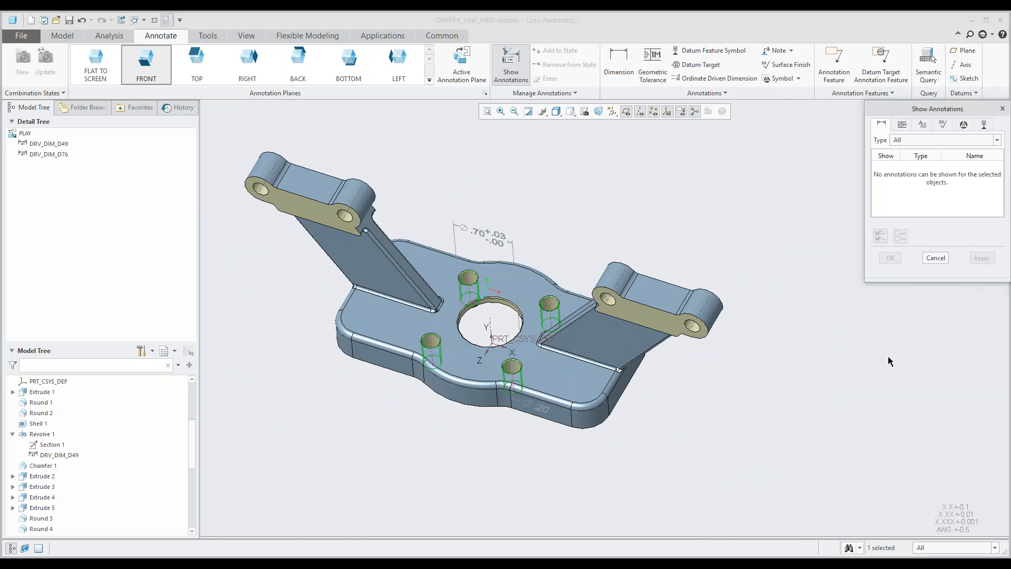
Step: Finish showing annotations and move the small holes' diameter dimension off the base plate, clear of its front edge
left_click(934, 258)
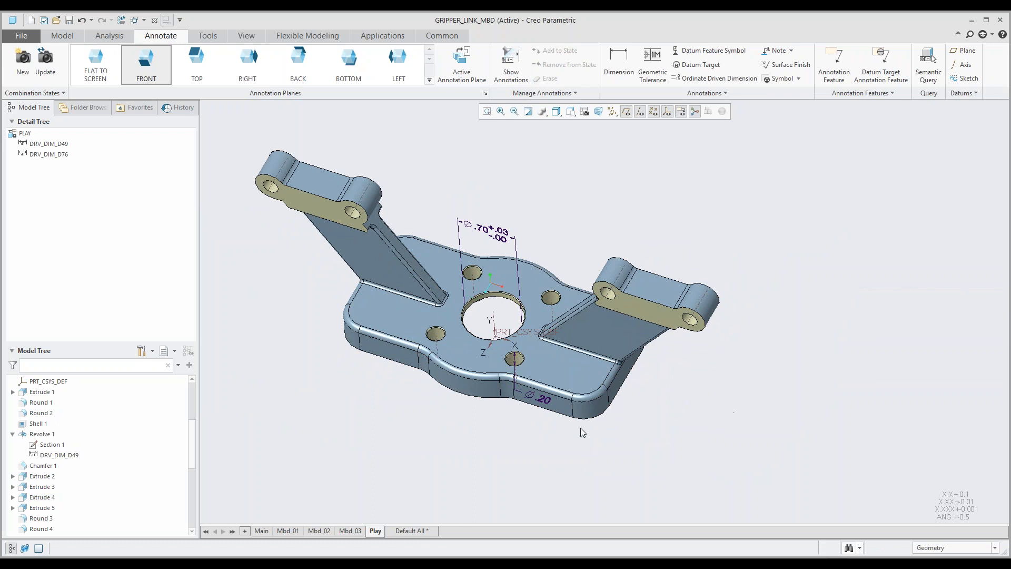
left_click(544, 412)
left_click_drag(544, 412, 565, 432)
left_click(648, 398)
mouse_move(649, 398)
middle_mouse_down()
mouse_move(663, 387)
mouse_move(651, 393)
middle_mouse_up()
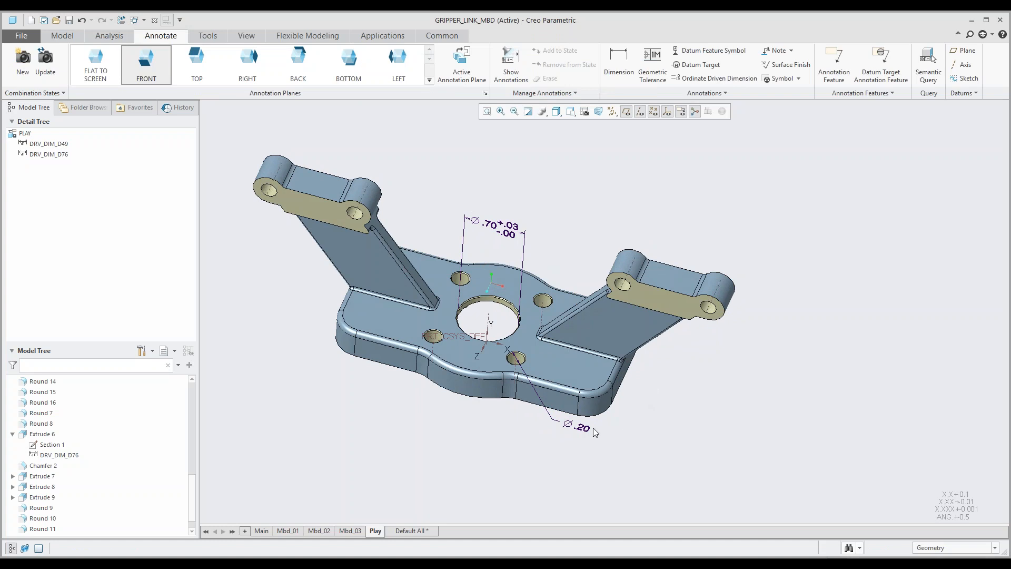
Step: Flip the arrows of the small holes' diameter dimension
left_click(579, 427)
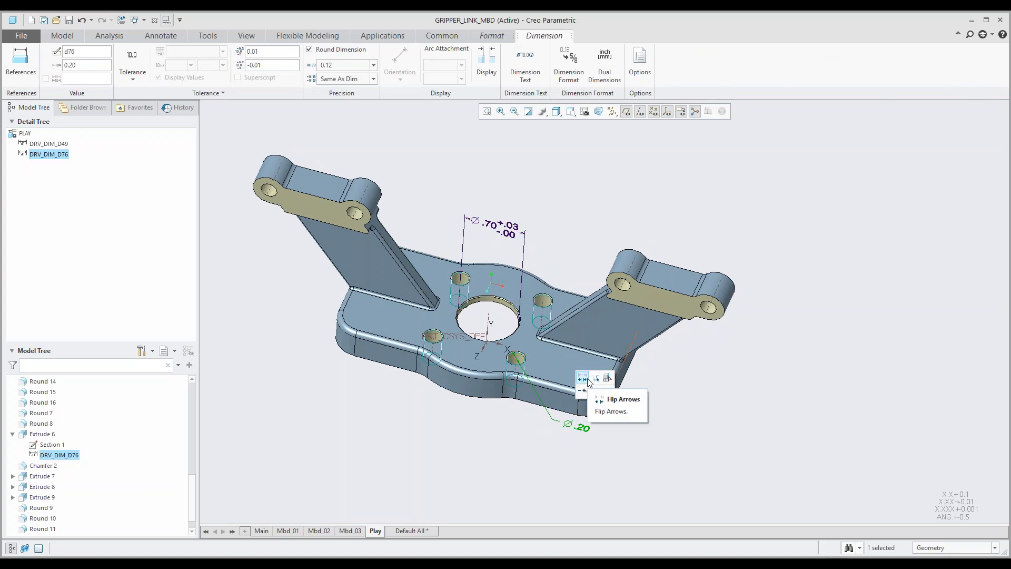
left_click(588, 380)
left_click(625, 431)
middle_click_drag(626, 431, 622, 439)
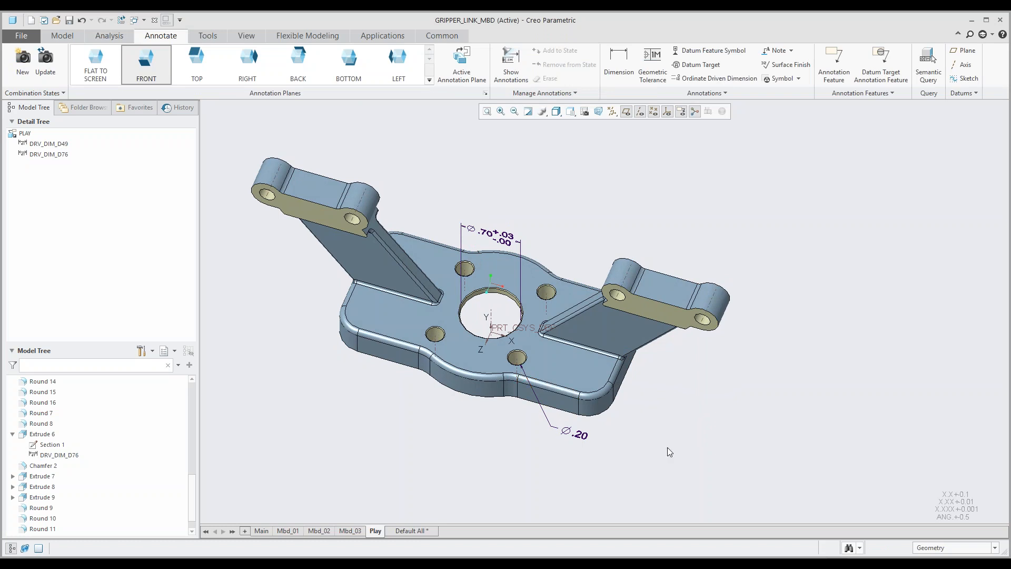
middle_click_drag(652, 443, 620, 442)
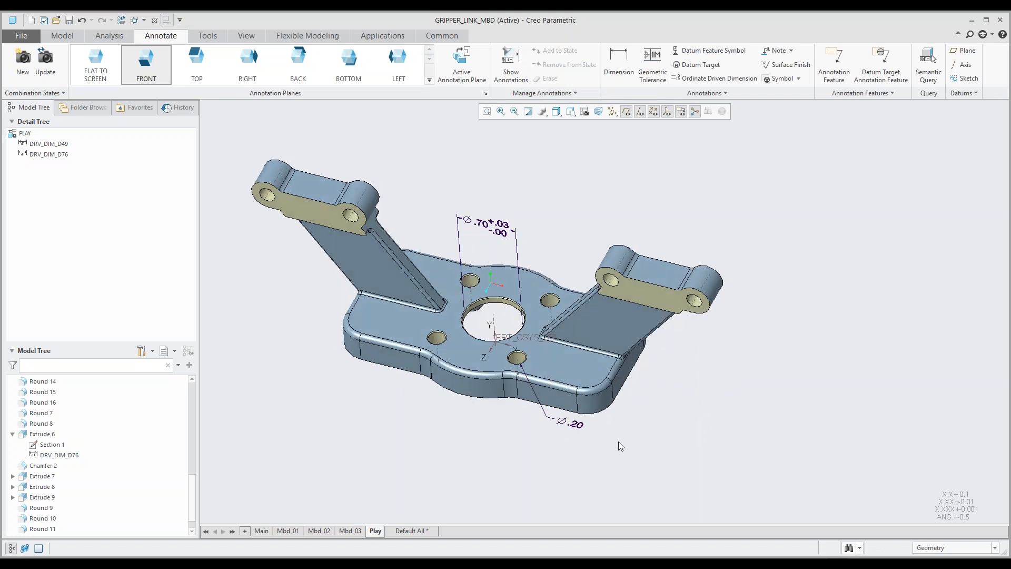
Step: Assign the cylindrical surfaces of all four small holes as first references of their diameter dimension
left_click(578, 428)
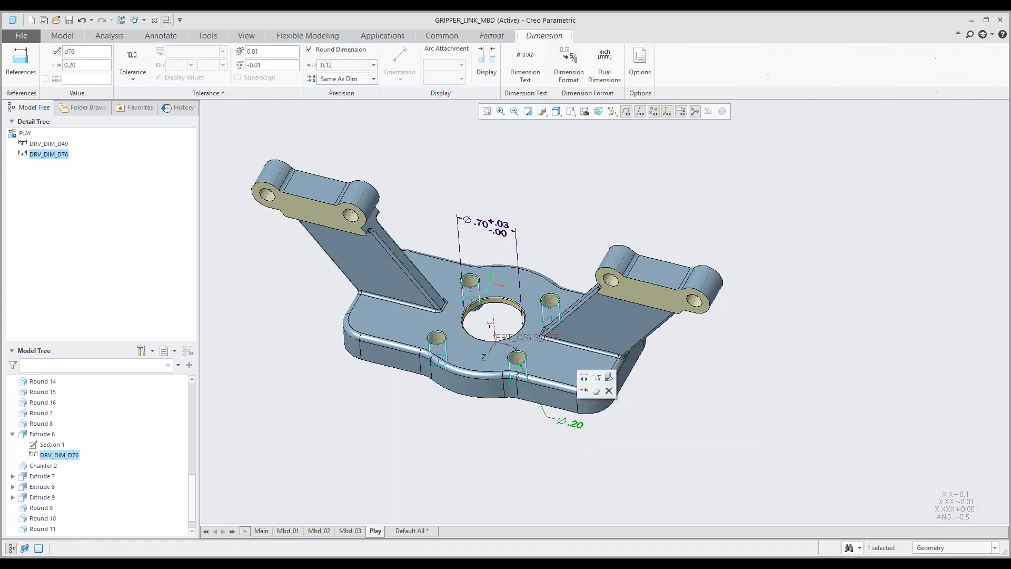
left_click(20, 59)
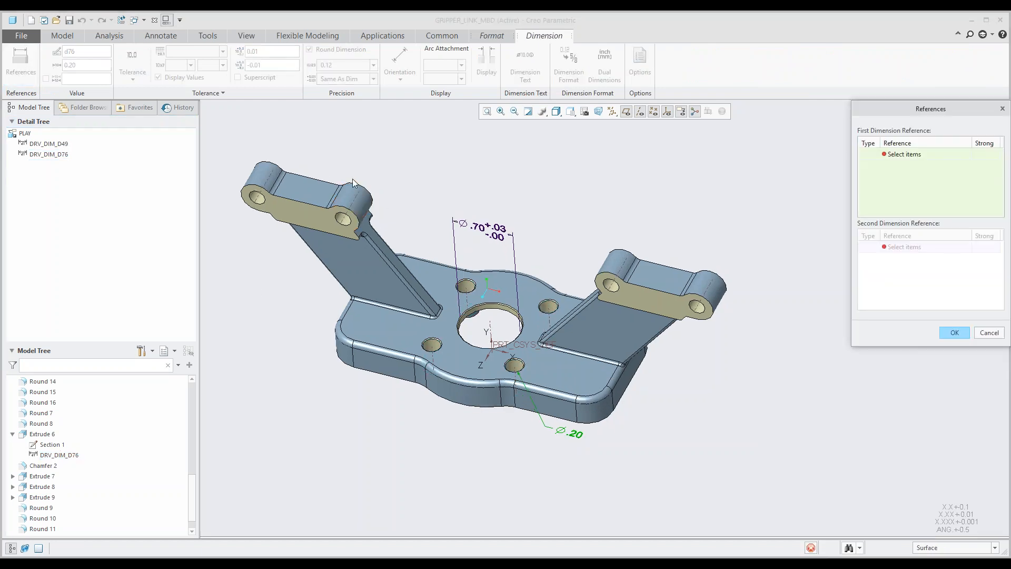
left_click(550, 309)
left_click(549, 306)
left_click(465, 286, "ctrl")
left_click(433, 346, "ctrl")
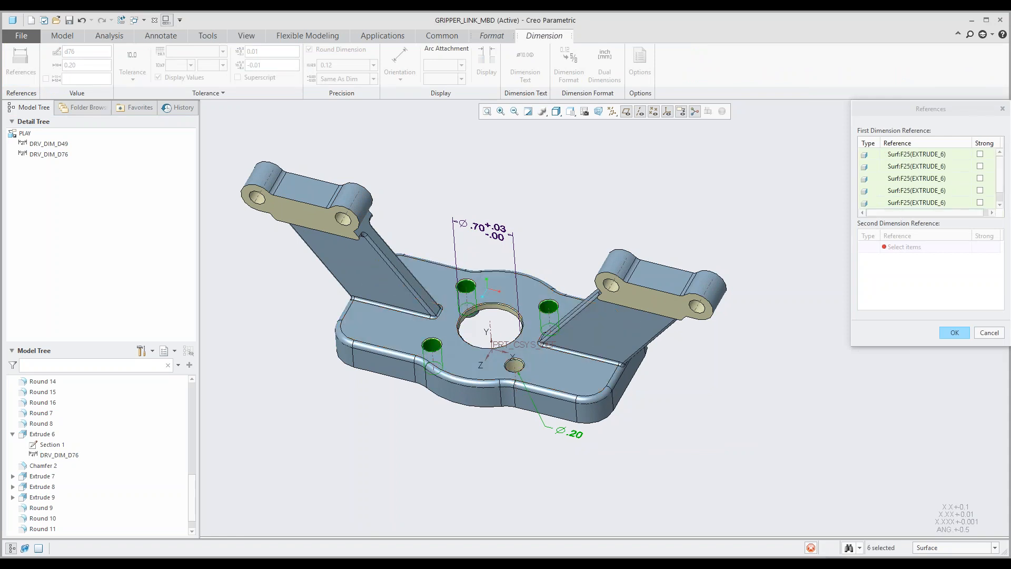
left_click(518, 370, "ctrl")
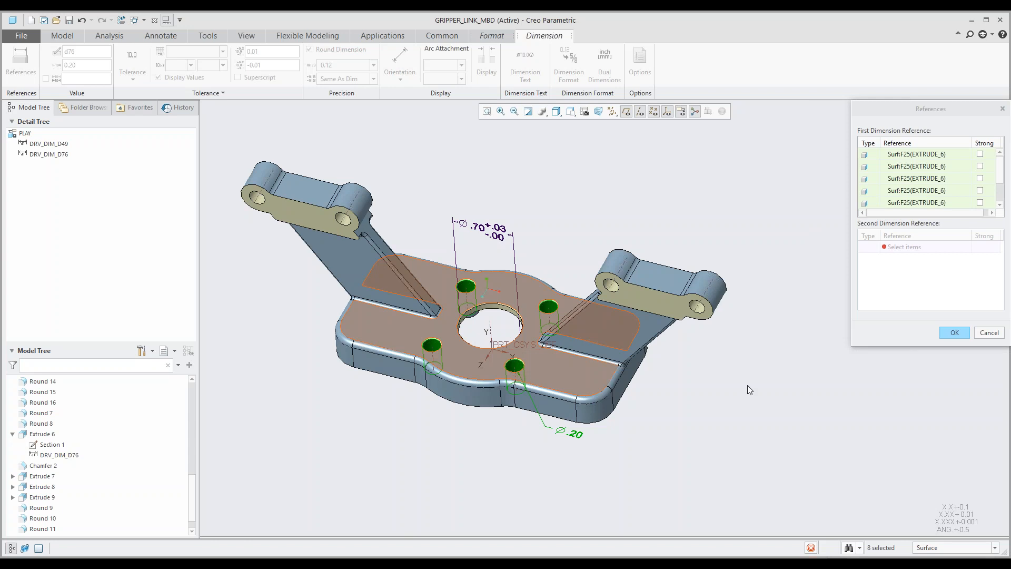
left_click(953, 333)
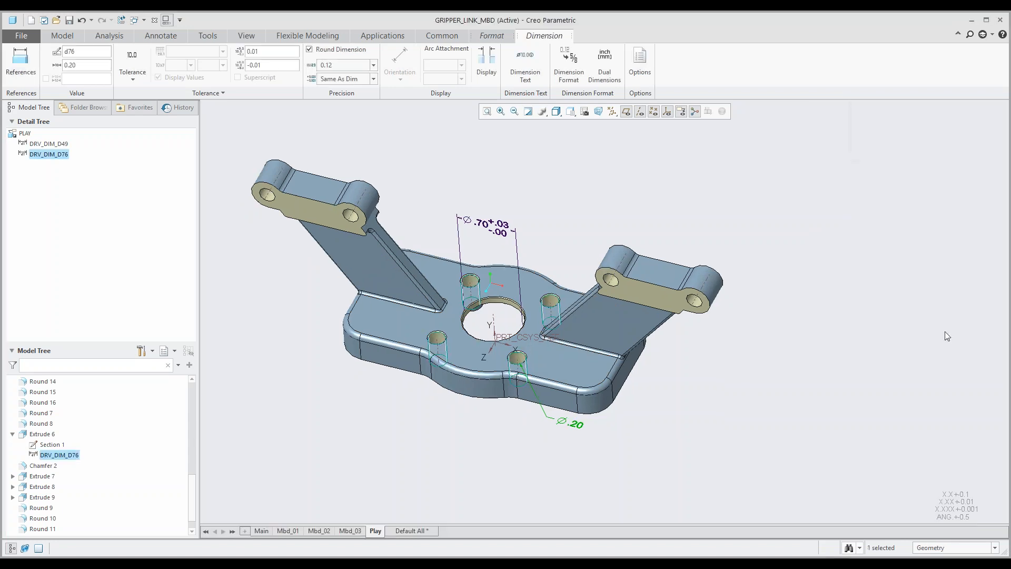
key("Escape")
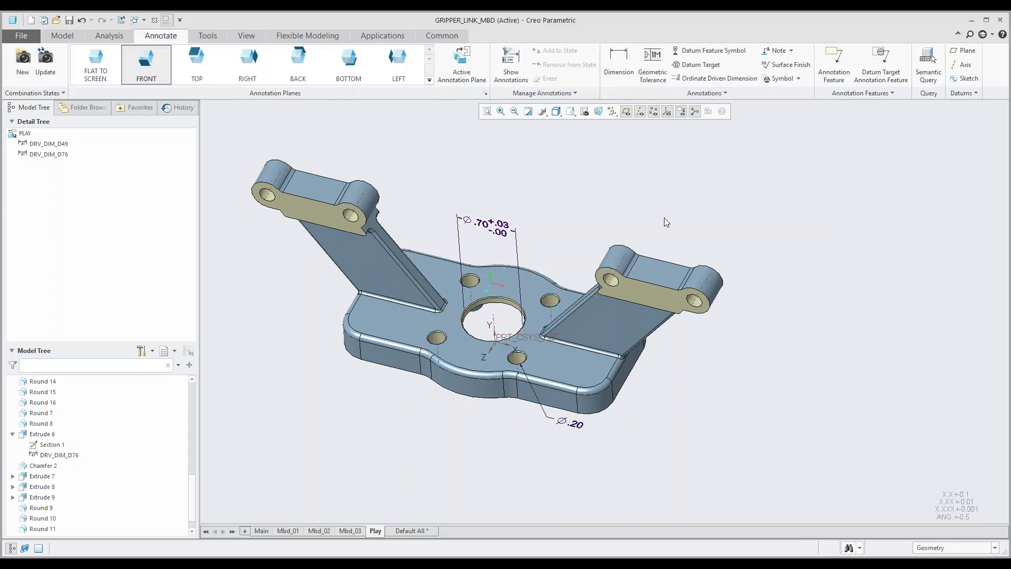
Step: Run a semantic query on the small holes' diameter dimension to examine its referenced surfaces, then close the query
left_click(574, 428)
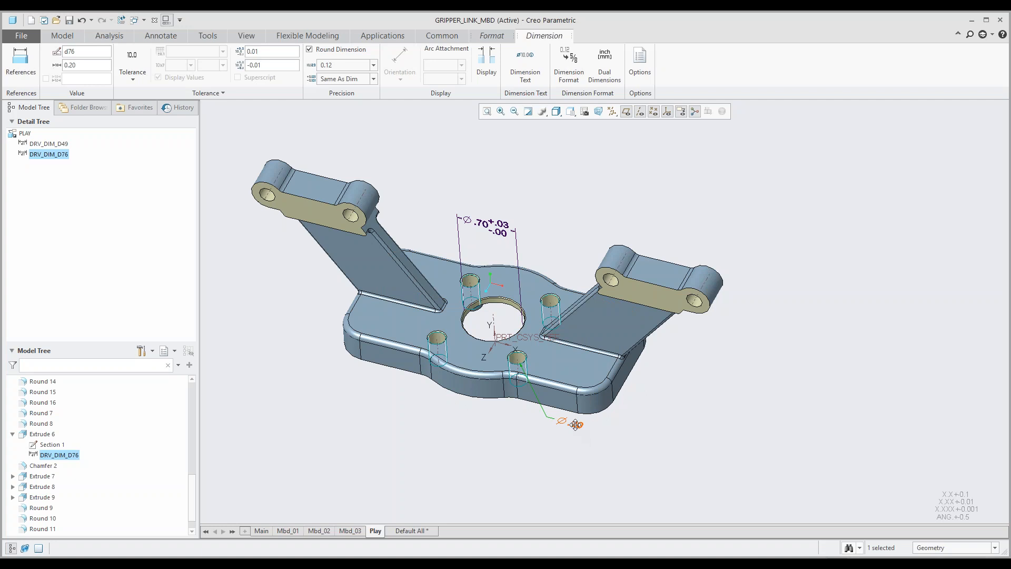
left_click(575, 424)
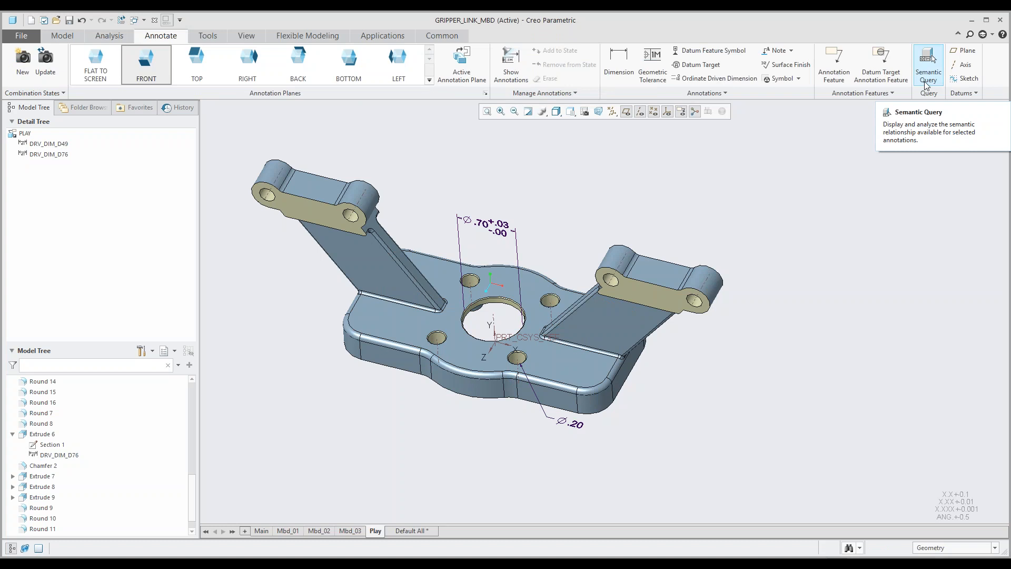
left_click(929, 59)
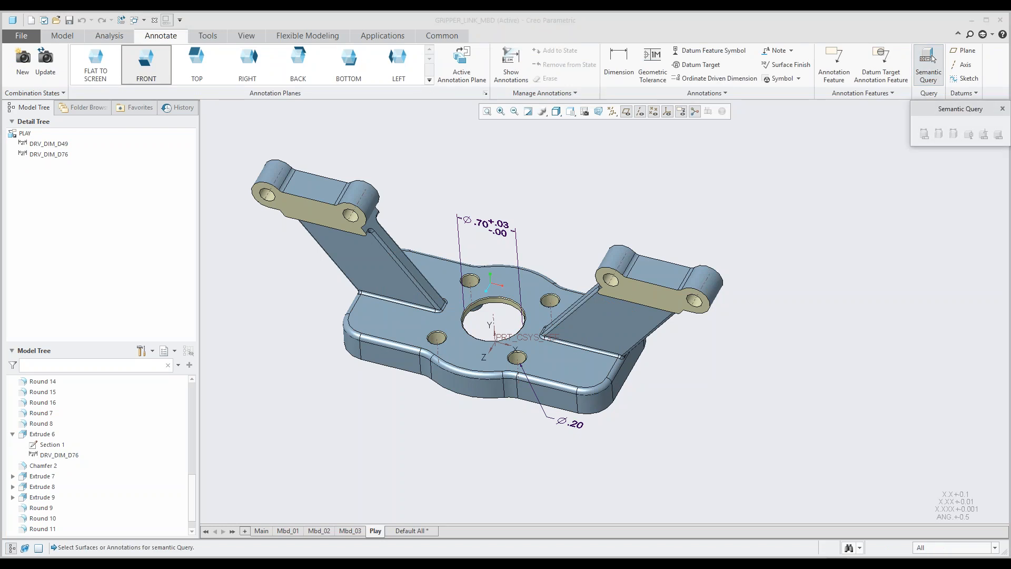
left_click(573, 424)
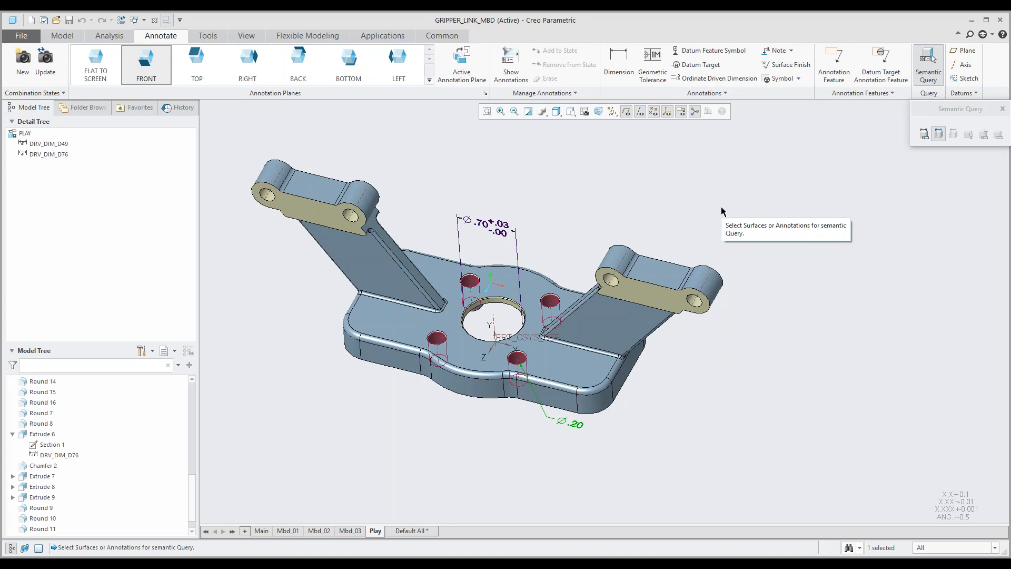
left_click(1002, 108)
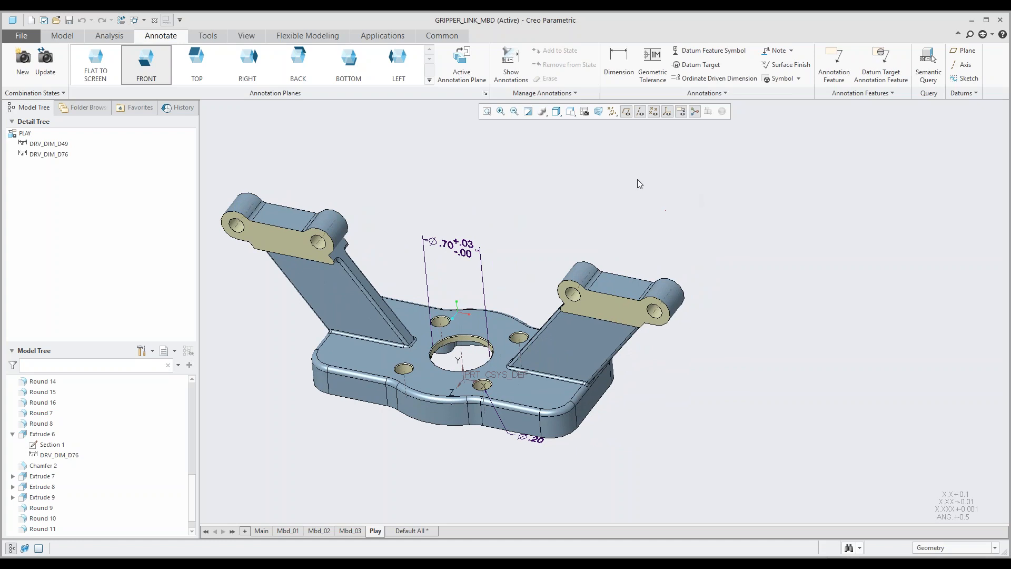
Step: Dimension the centre distance between the two holes of the right hinge lug, placing the dimension above the lug
left_click(619, 62)
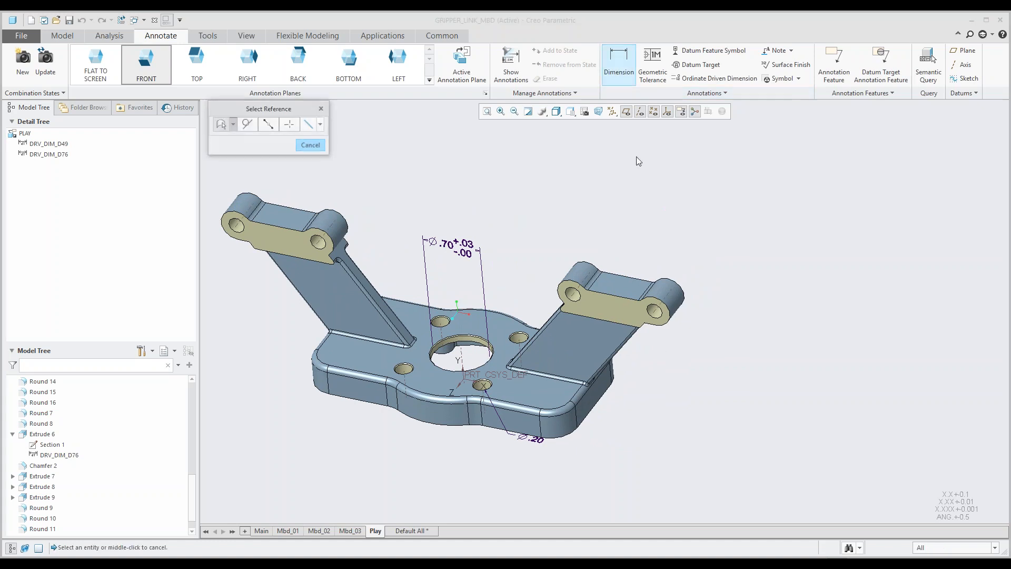
scroll(574, 299, "up", 2)
left_click(573, 293)
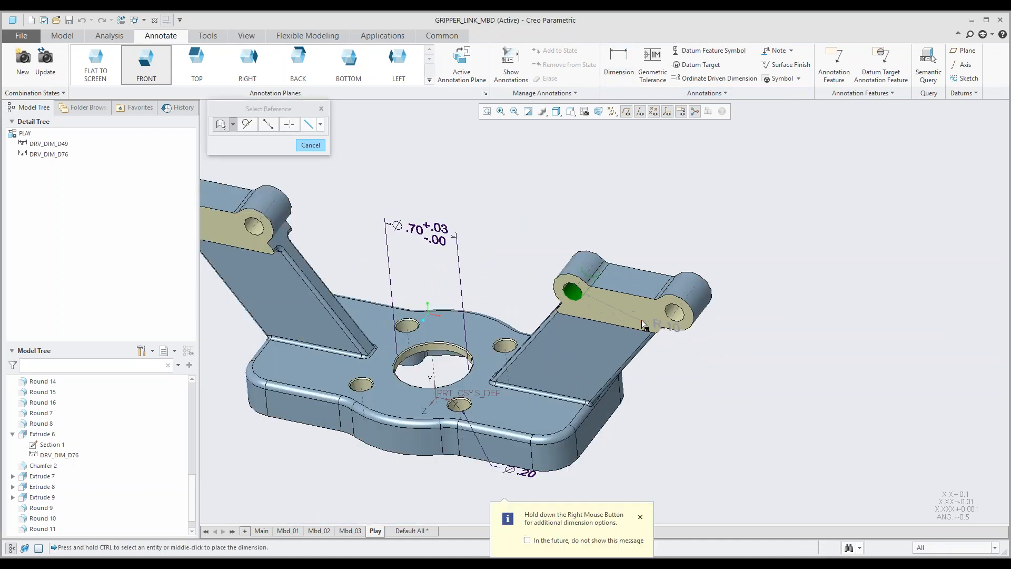
left_click(675, 314, "ctrl")
middle_click(626, 219)
middle_click(718, 218)
scroll(655, 229, "down", 2)
middle_click_drag(655, 230, 683, 244, "shift")
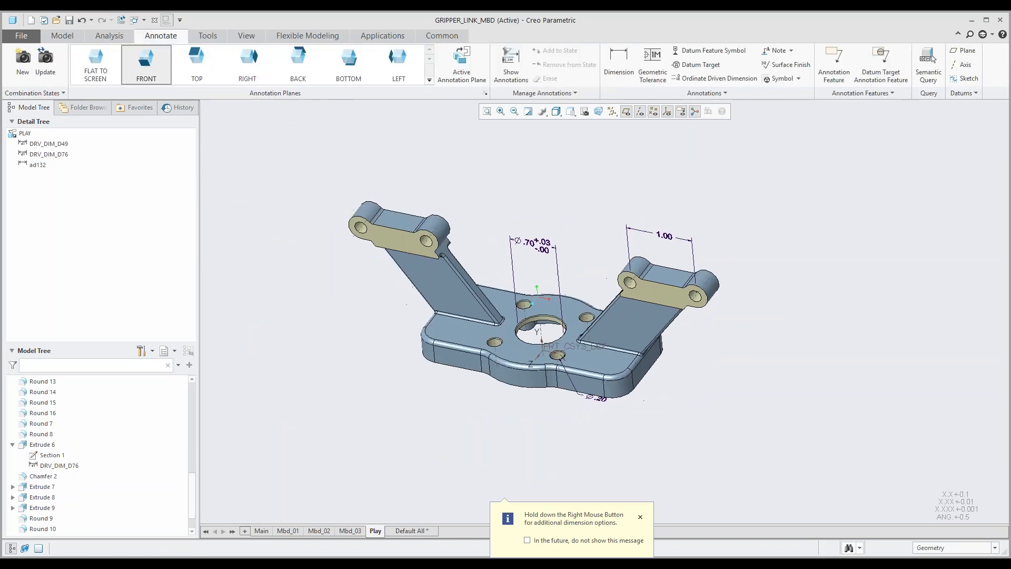
Step: Dimension the centre distance between the two holes of the left hinge lug, placing the dimension above the lug
left_click(619, 62)
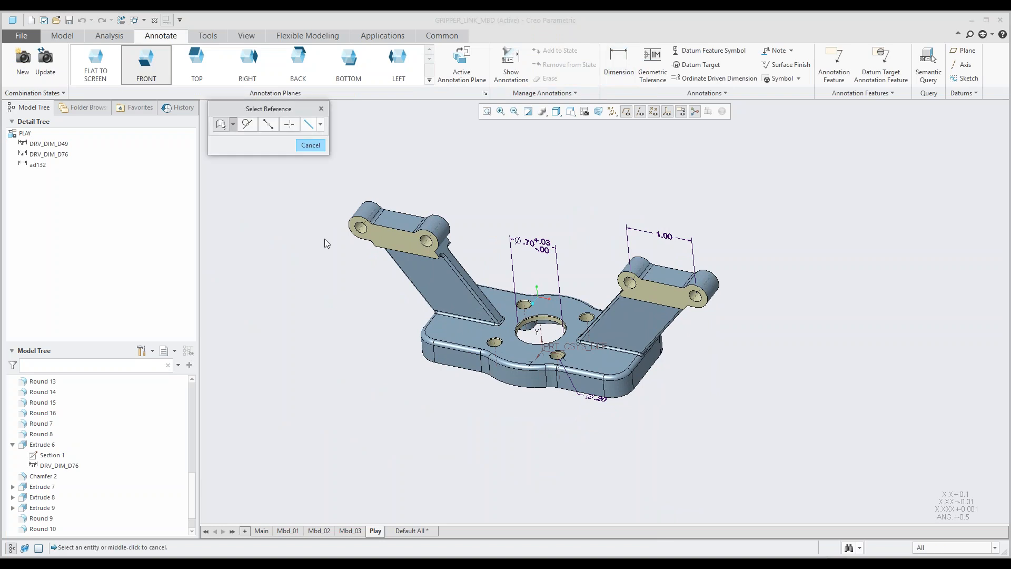
left_click(360, 227)
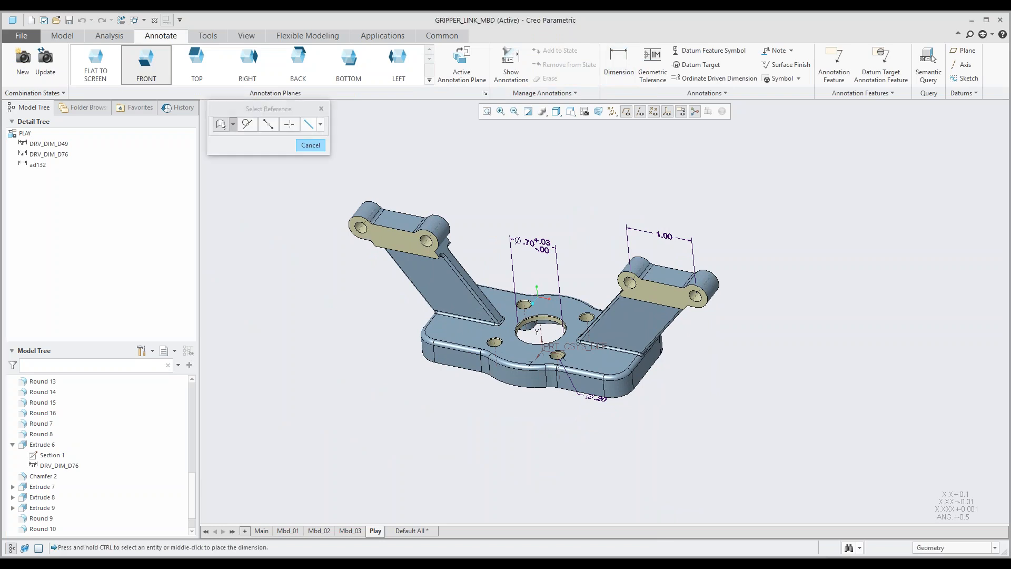
left_click(425, 241, "ctrl")
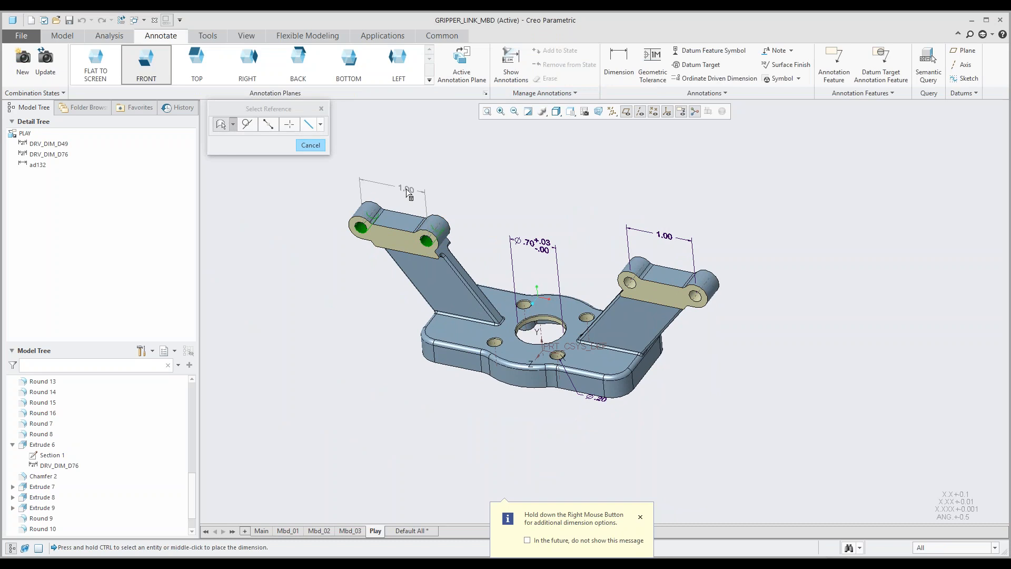
middle_click(394, 185)
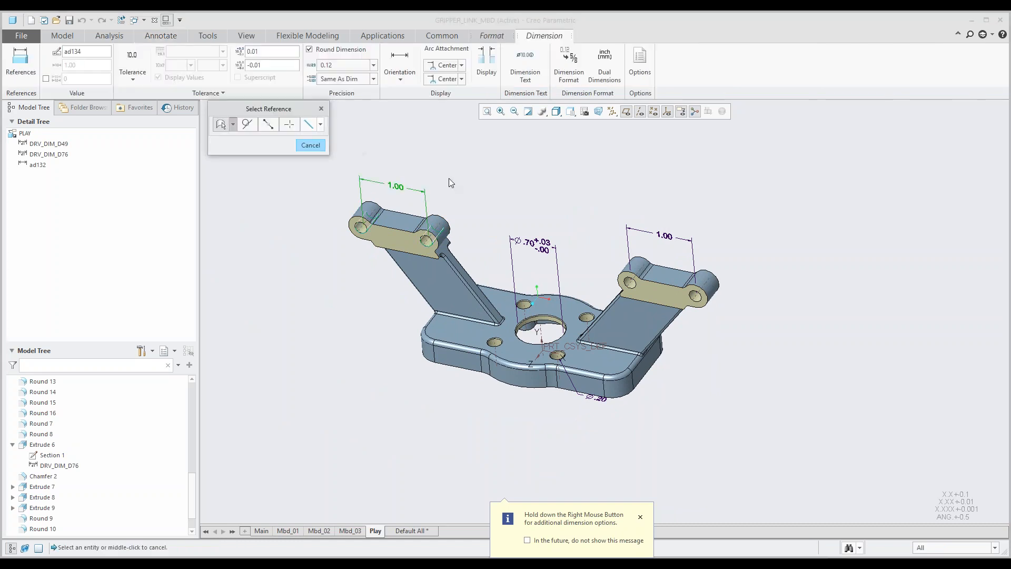
middle_click(470, 183)
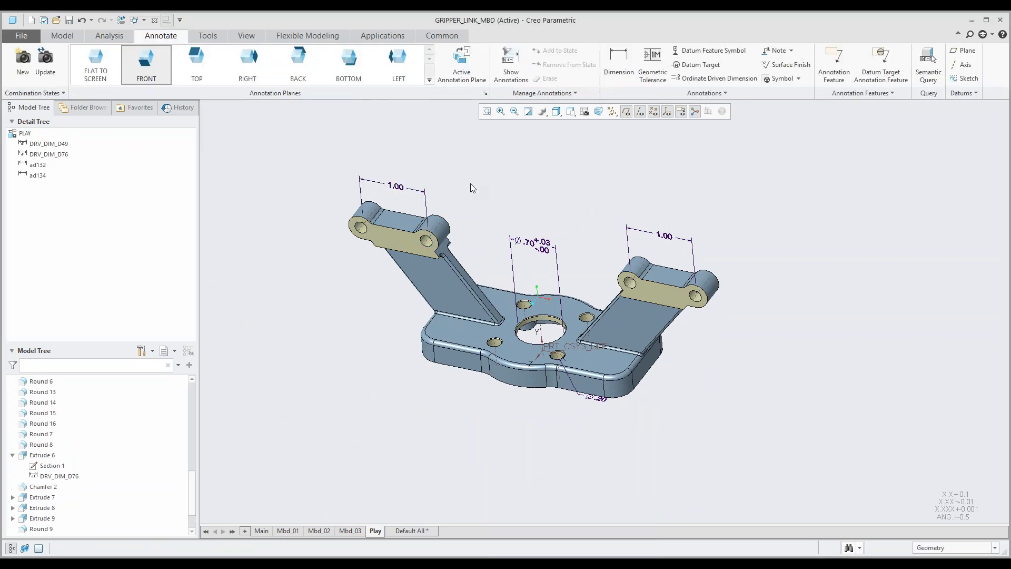
mouse_move(470, 183)
middle_mouse_down()
mouse_move(500, 206)
mouse_move(490, 208)
middle_mouse_up()
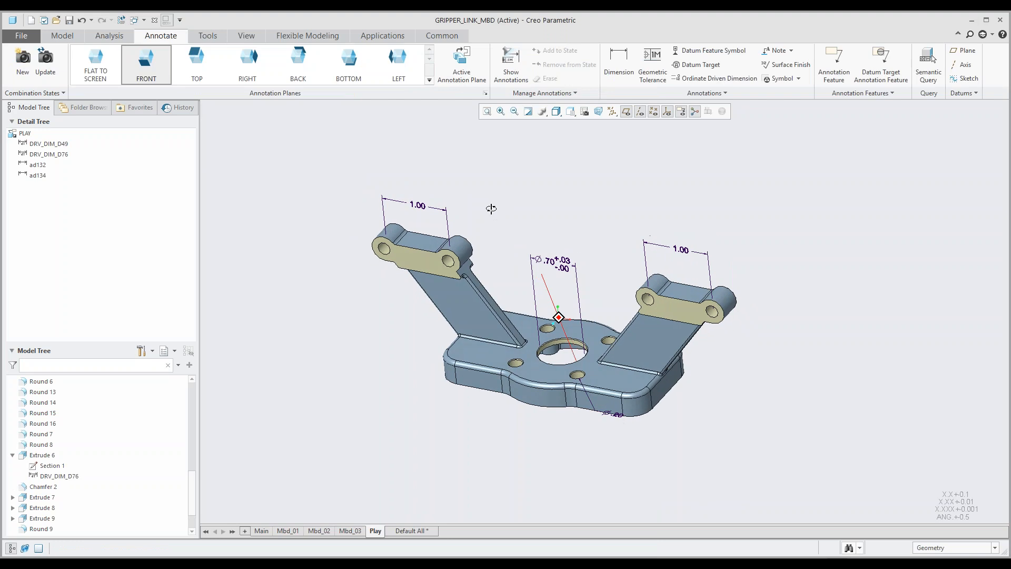
mouse_move(525, 251)
middle_mouse_down("shift")
mouse_move(483, 241)
mouse_move(496, 245)
middle_mouse_up("shift")
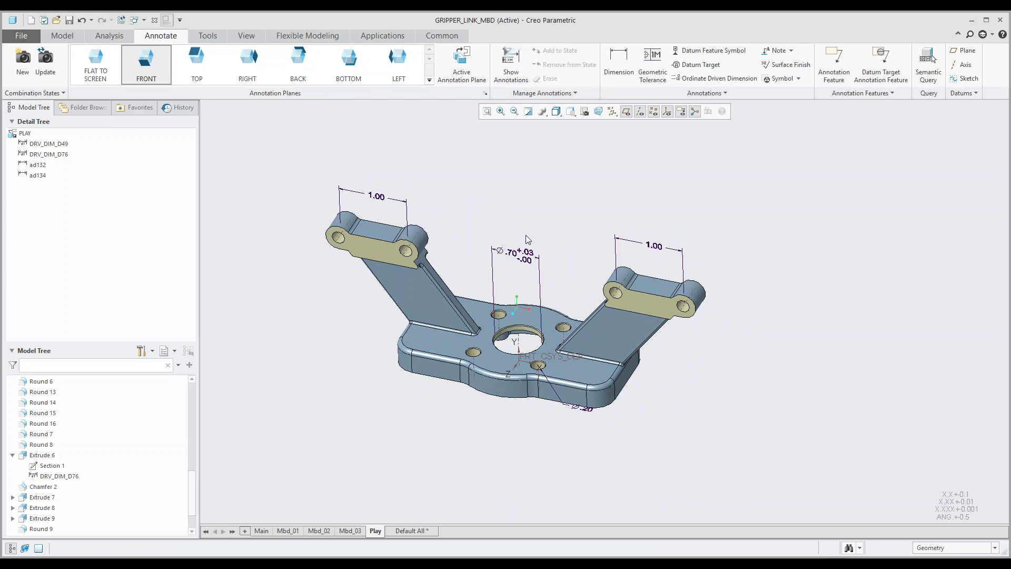
middle_click_drag(524, 235, 511, 243, "shift")
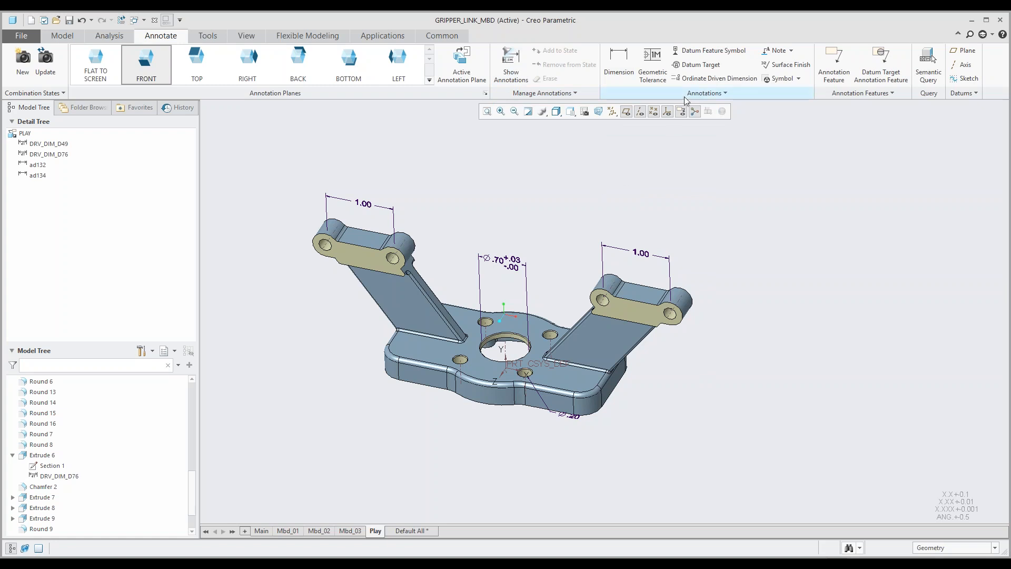
Step: Attach a datum feature symbol to the flat top face between the right hinge lug's bosses, just below its dimension
left_click(707, 57)
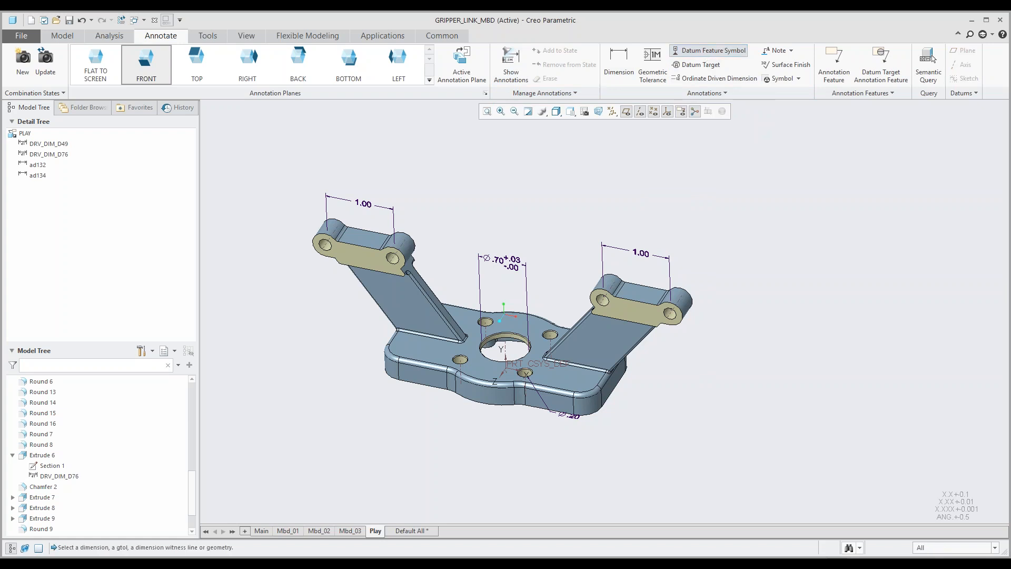
left_click(639, 297)
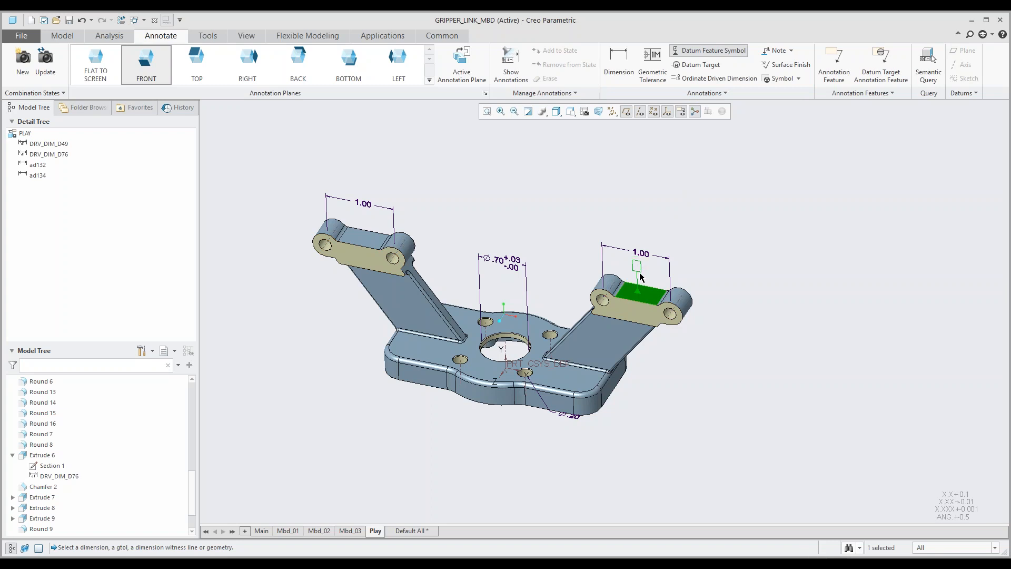
middle_click(639, 273)
left_click(729, 239)
middle_click_drag(689, 261, 710, 249)
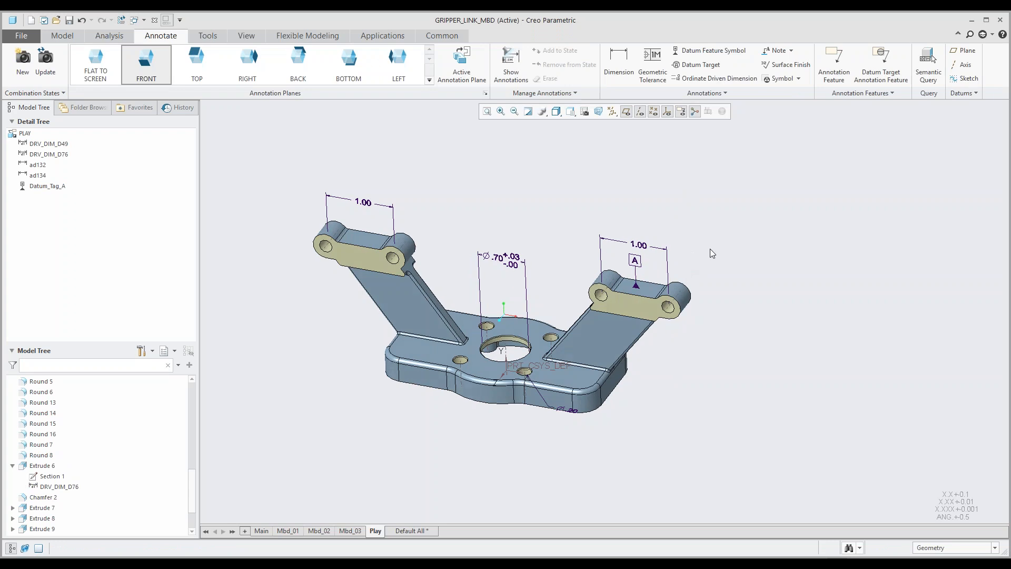
Step: Attach a datum feature symbol to the base plate's top face, near the foot of the left arm
left_click(709, 51)
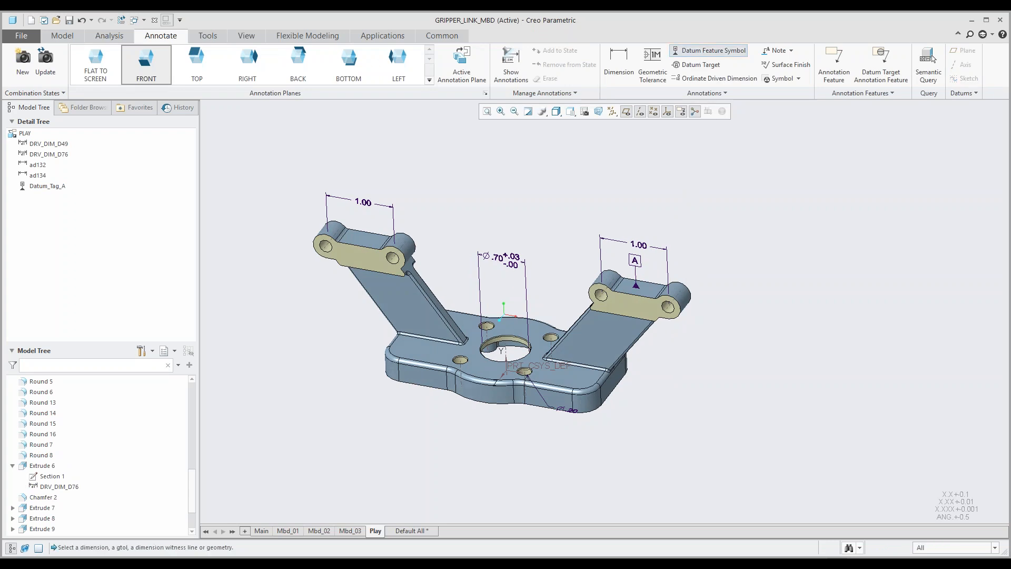
left_click(428, 351)
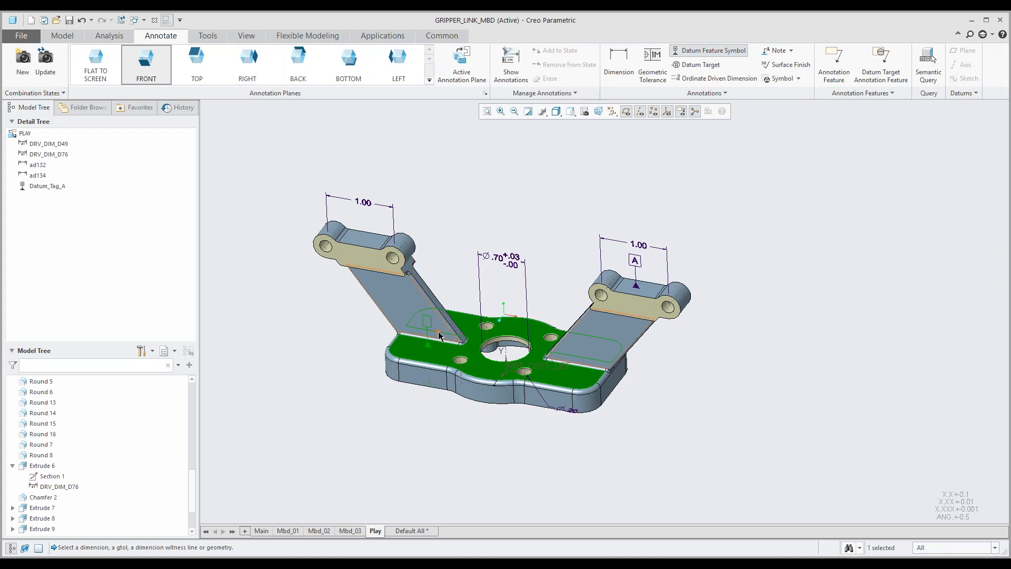
middle_click(435, 336)
left_click(443, 249)
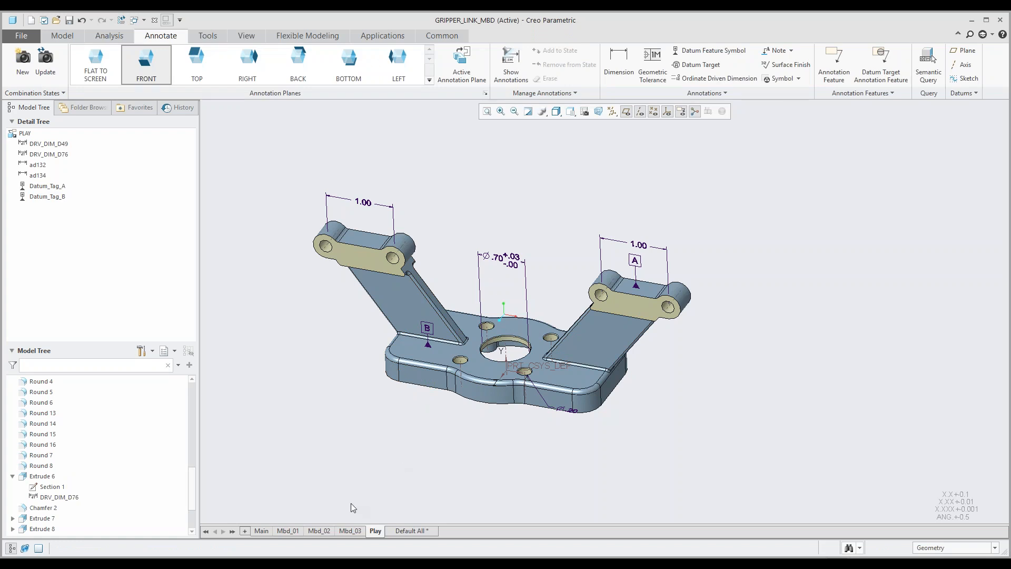
Step: Activate the Main combination state and attach a datum feature symbol to the left hinge lug's front face, placed beside the lug
left_click(264, 532)
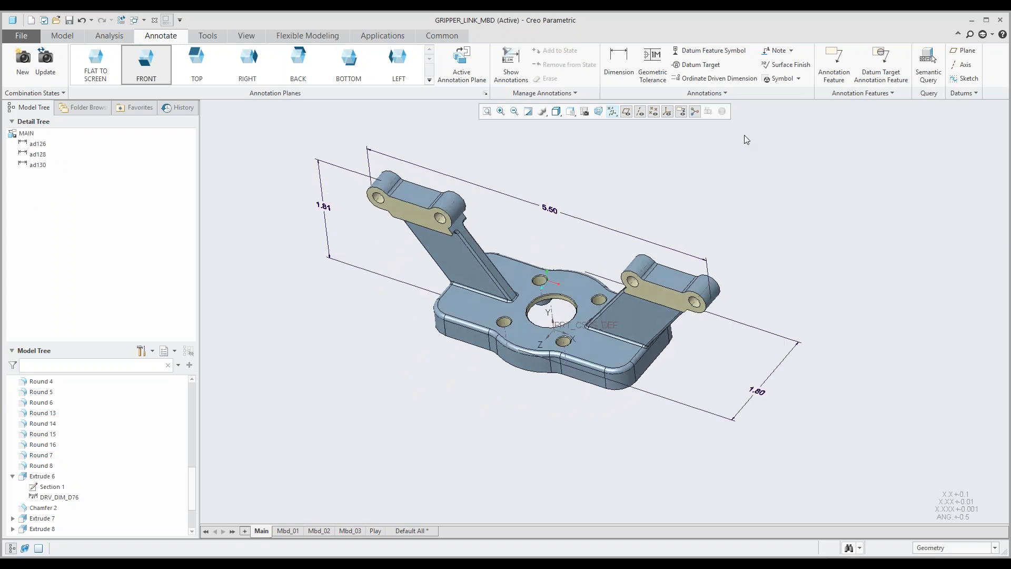
left_click(709, 51)
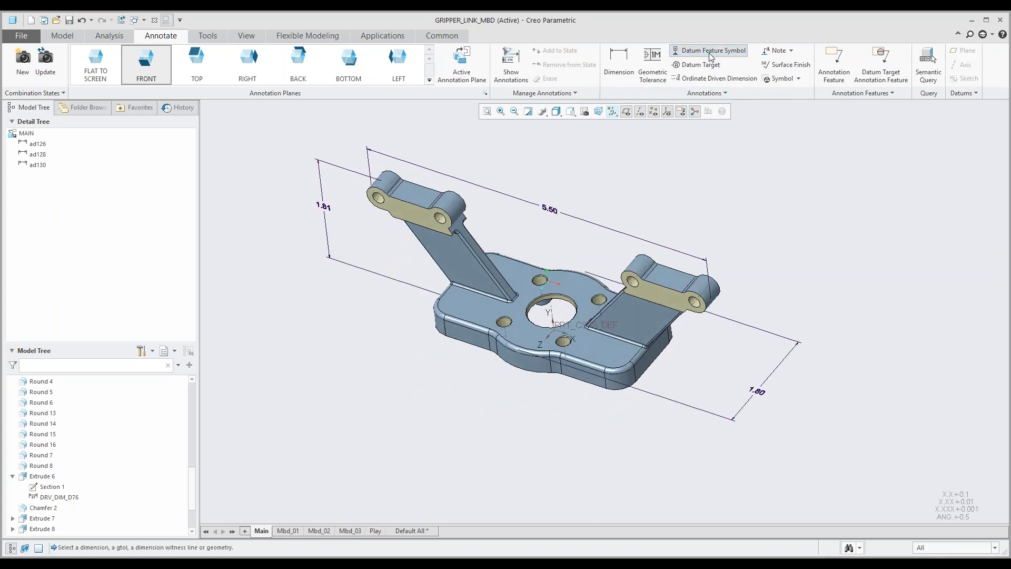
left_click(412, 213)
middle_click(345, 201)
left_click(351, 219)
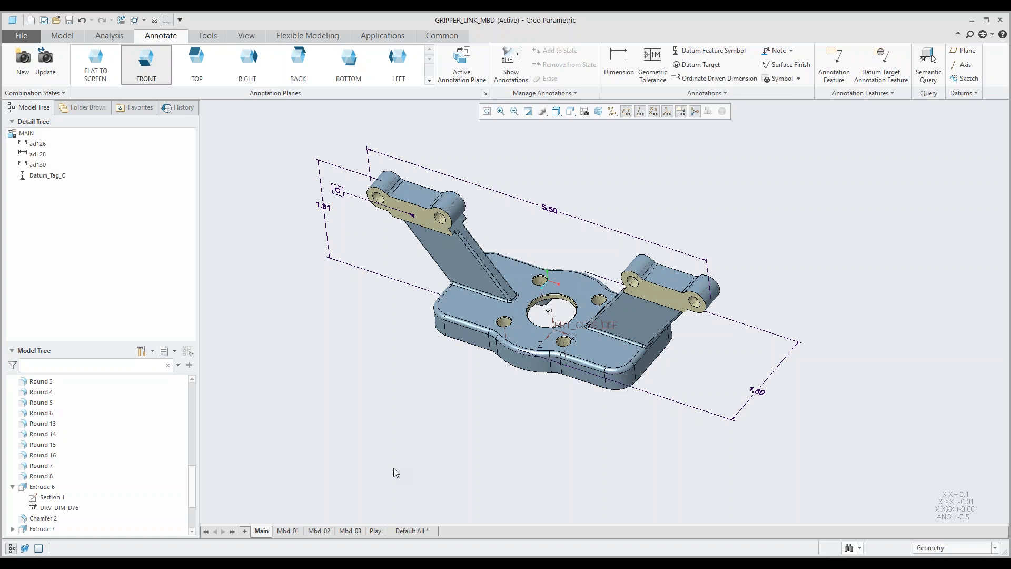
Step: Delete datum feature symbol C from the Main combination state and datum feature symbol B from the Play combination state
left_click(396, 210)
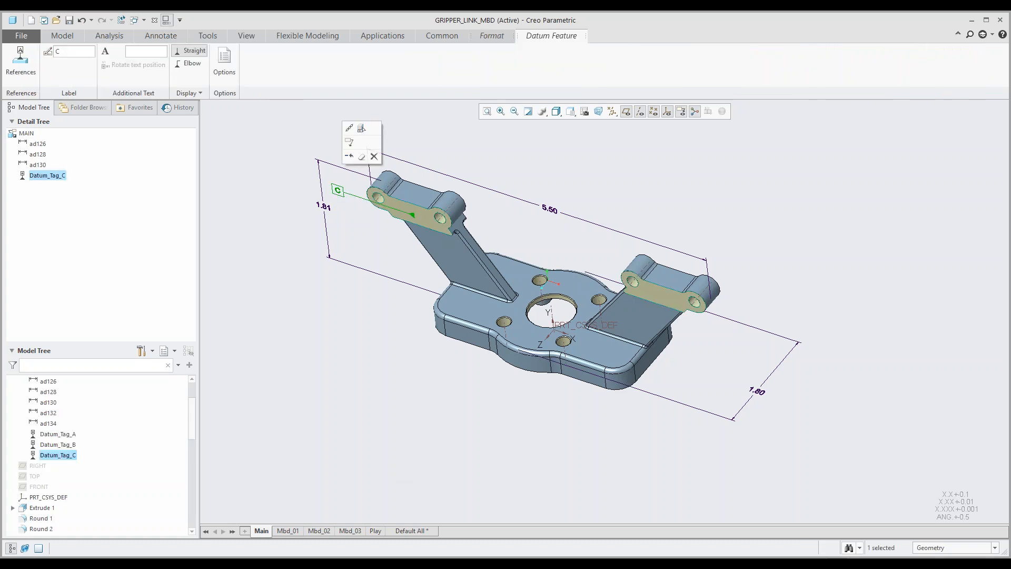
left_click(374, 156)
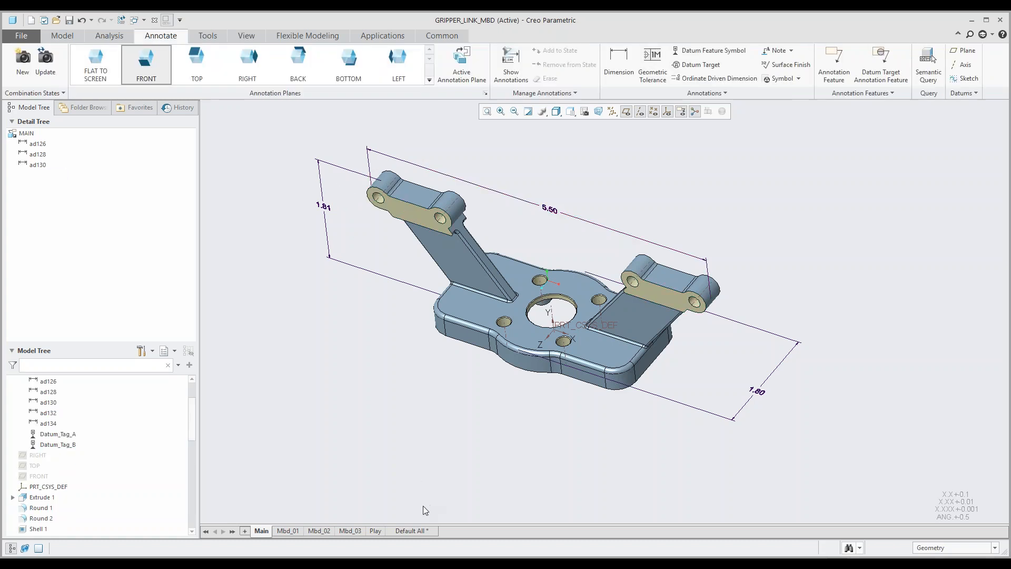
left_click(375, 530)
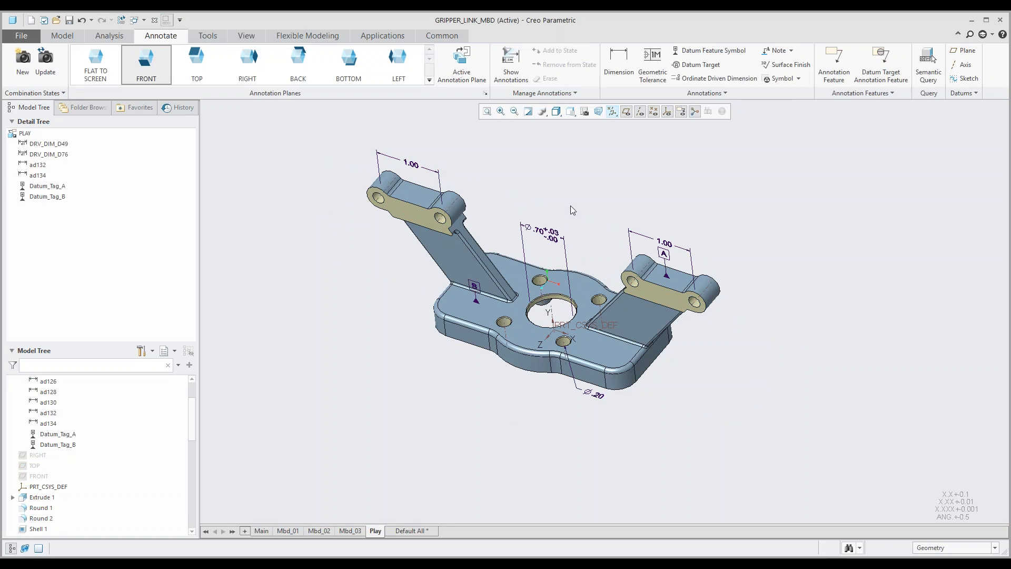
middle_click_drag(570, 206, 568, 207)
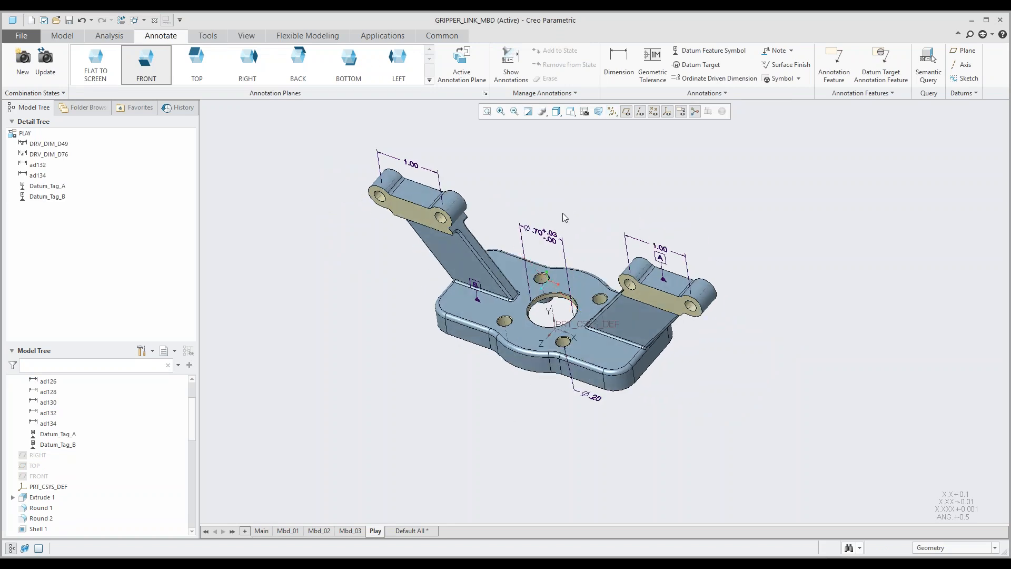
left_click(475, 286)
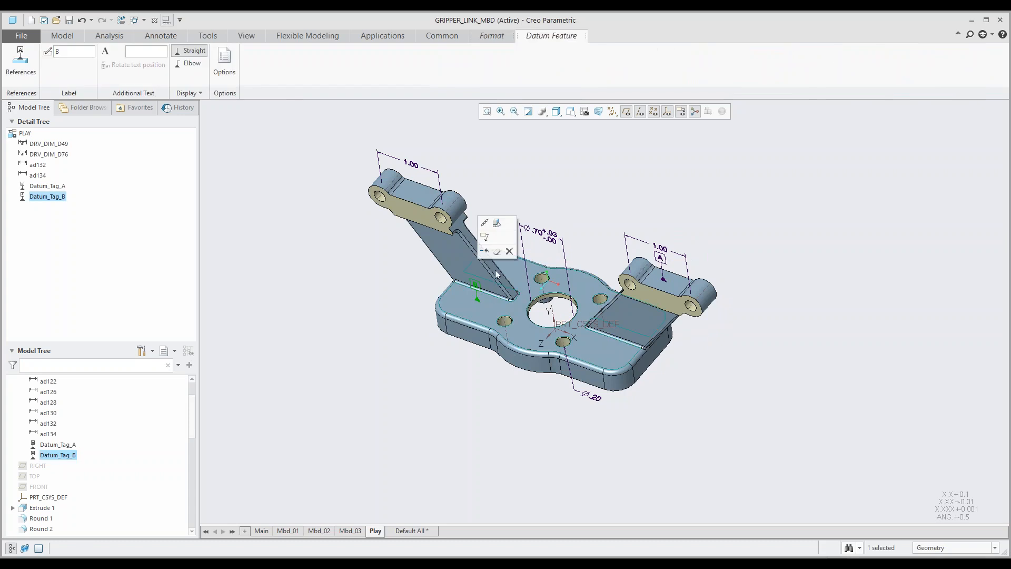
left_click(510, 252)
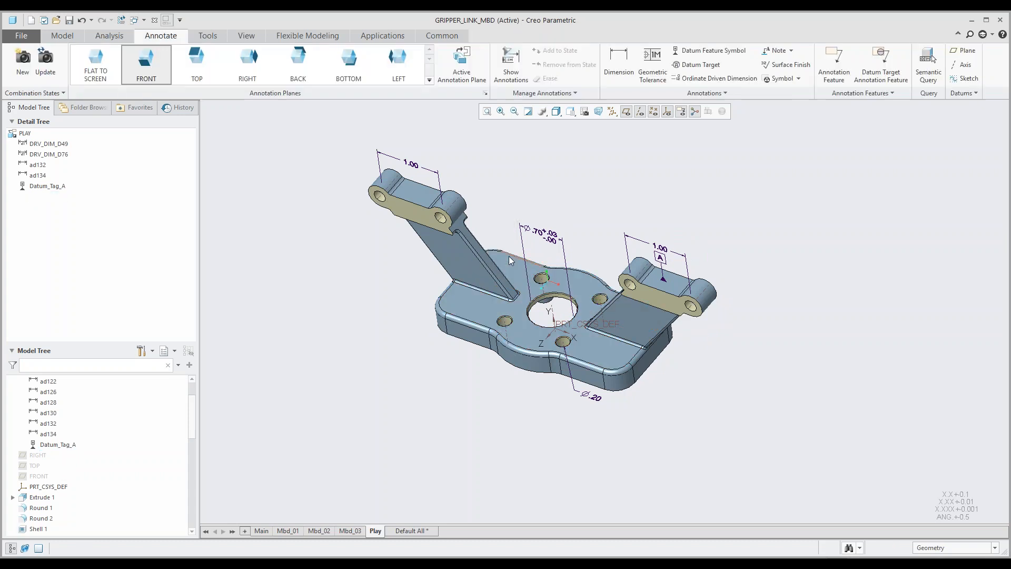
Step: Attach a position tolerance of .002 to the left hinge lug's right-hand hole, placing the frame above and beside the lug
mouse_move(568, 266)
middle_mouse_down()
mouse_move(574, 234)
mouse_move(591, 233)
mouse_move(560, 252)
middle_mouse_up()
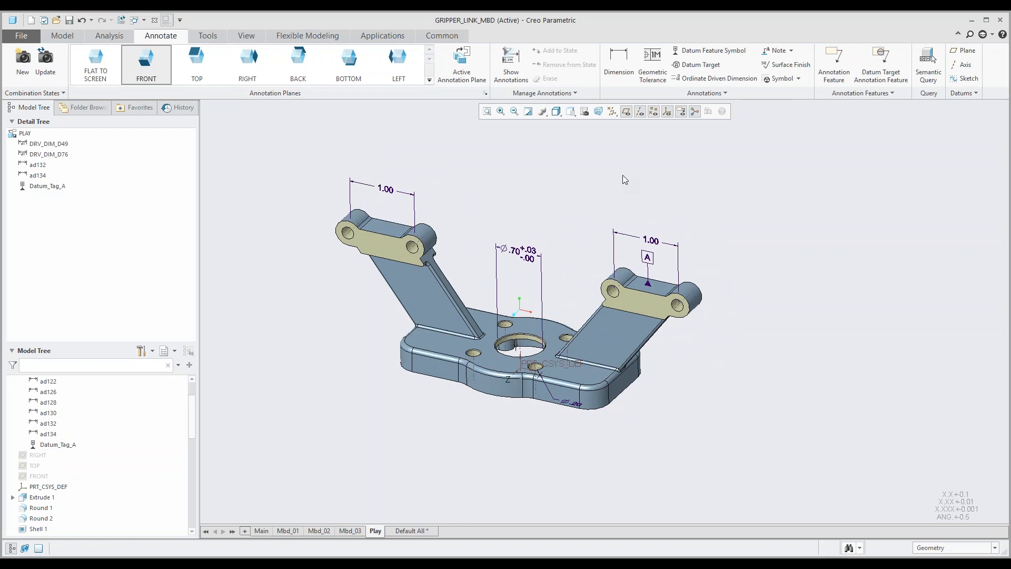
left_click(652, 62)
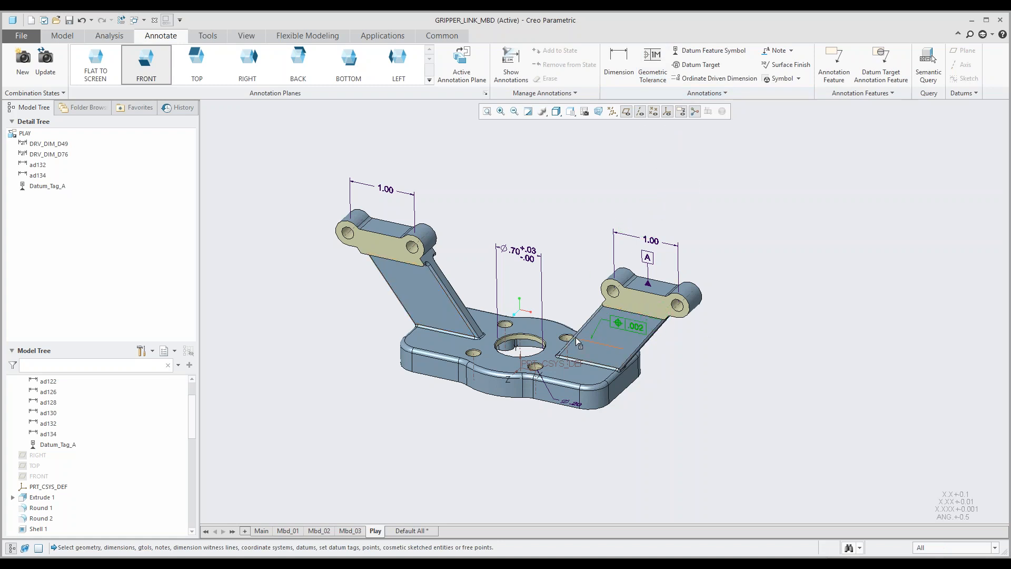
scroll(416, 250, "up", 3)
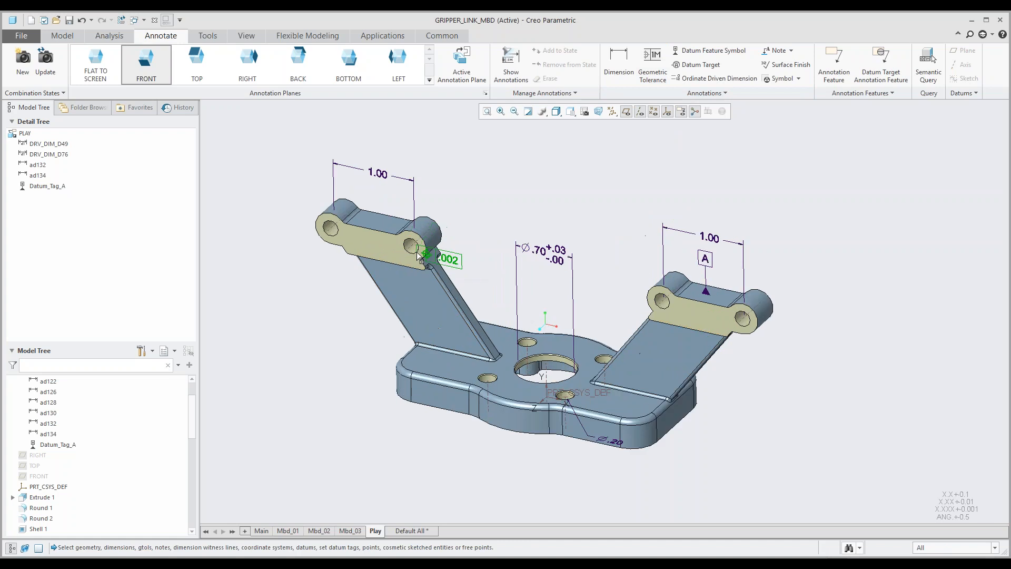
left_click(416, 247)
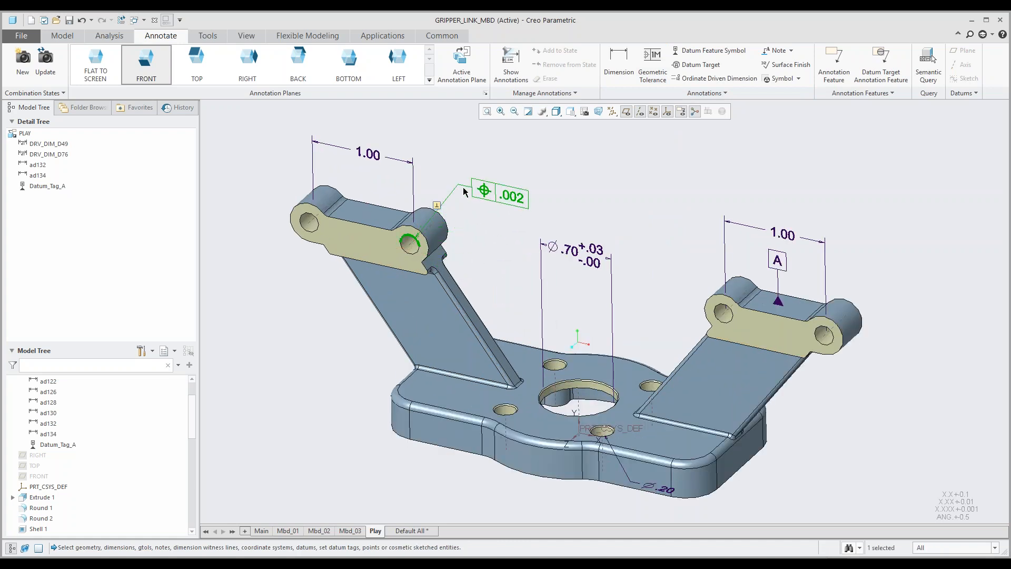
middle_click(453, 190)
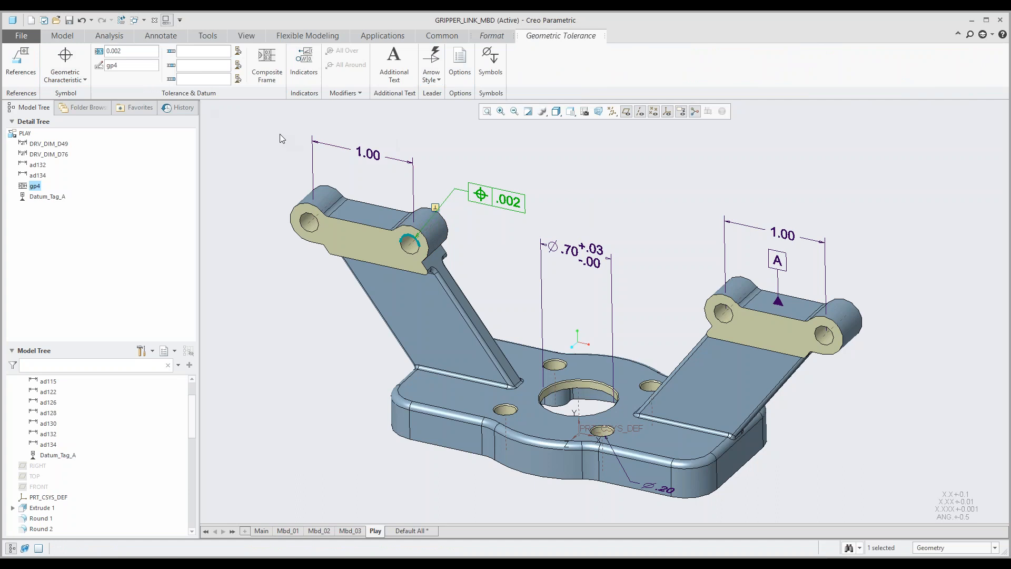
Step: Try to pick datum feature symbol A on the model as the position tolerance's primary datum reference
left_click(85, 81)
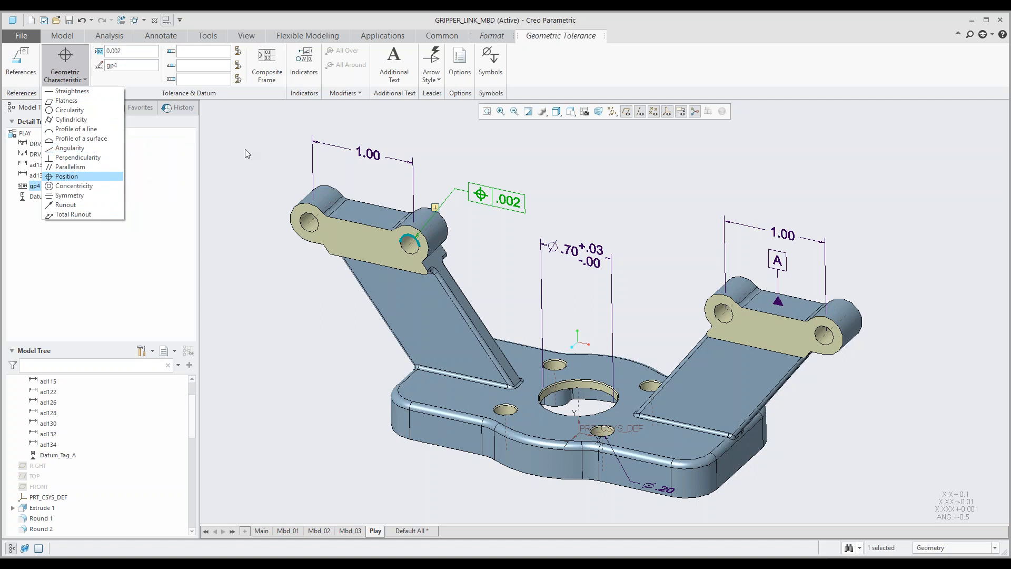
left_click(184, 57)
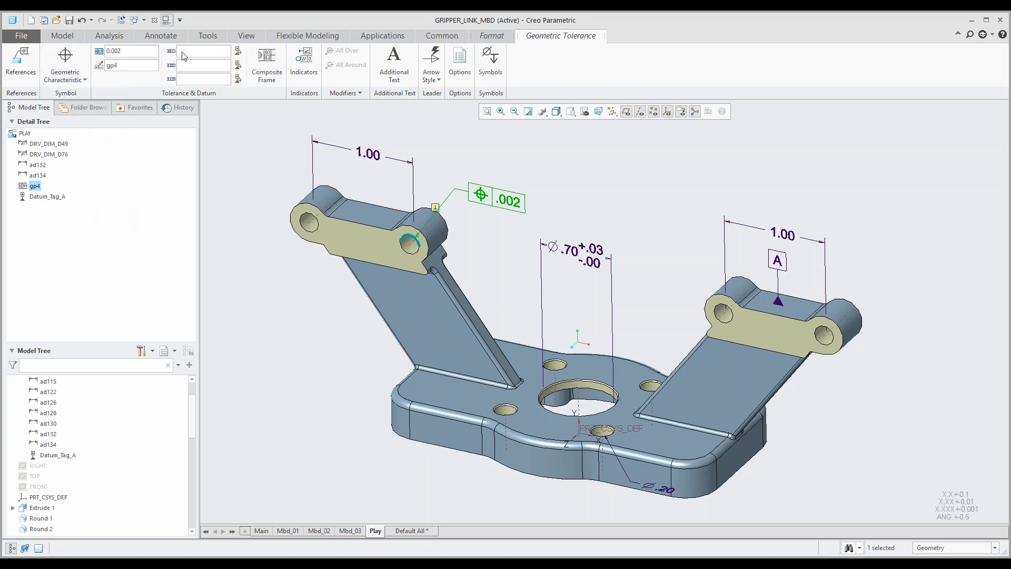
left_click(239, 53)
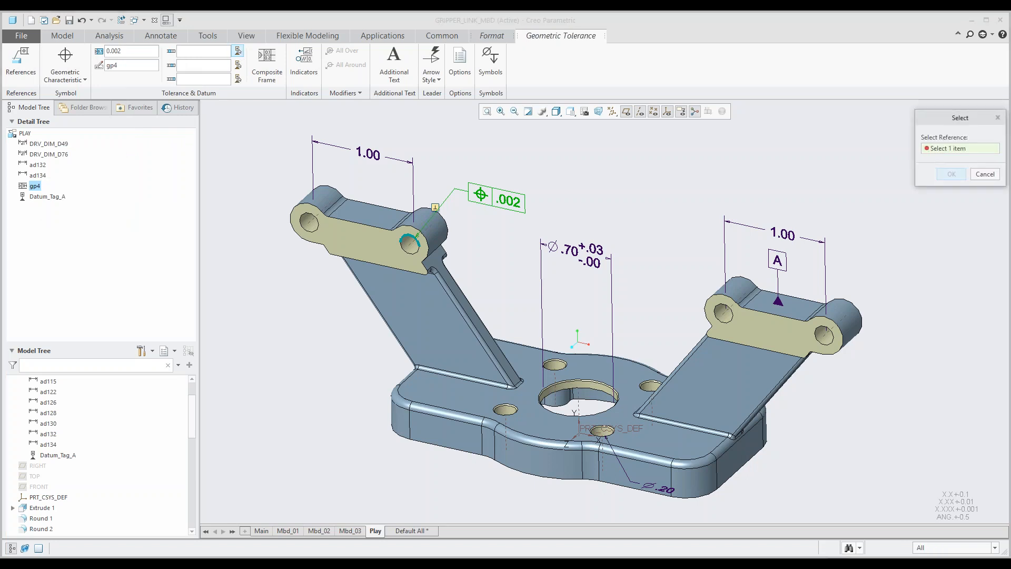
left_click(777, 262)
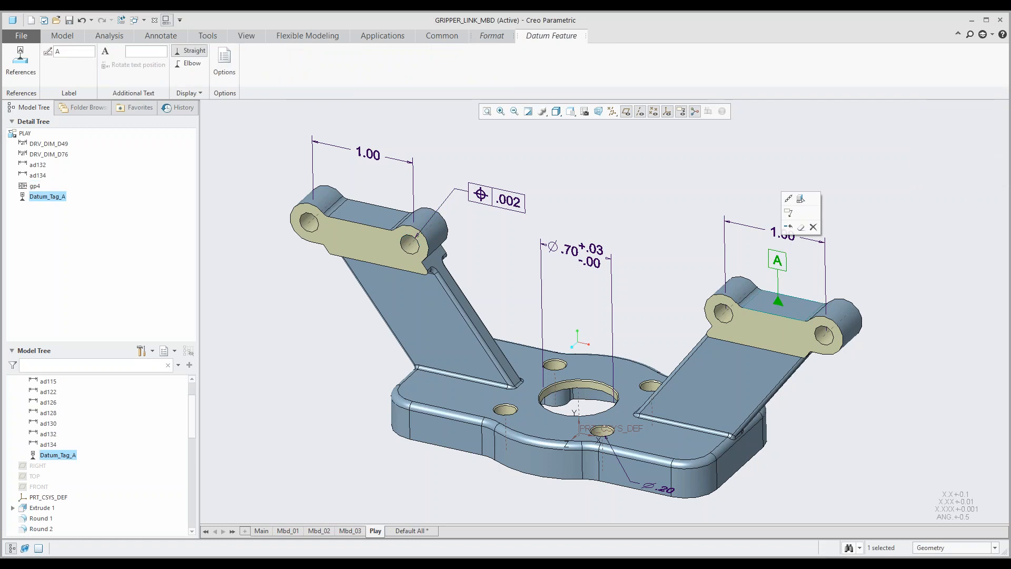
left_click(679, 209)
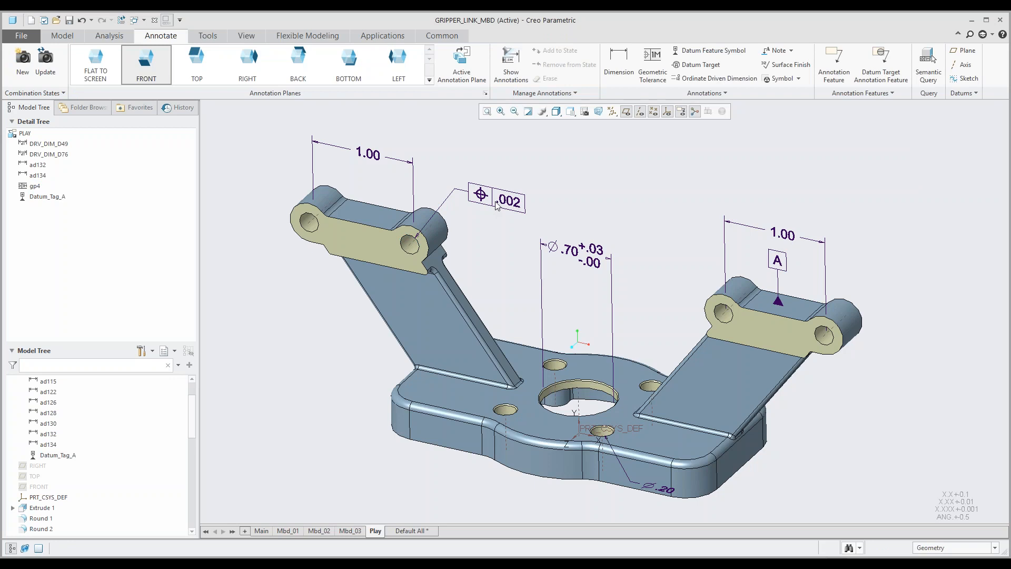
Step: Set C as the primary datum reference of the hole's position tolerance
left_click(518, 203)
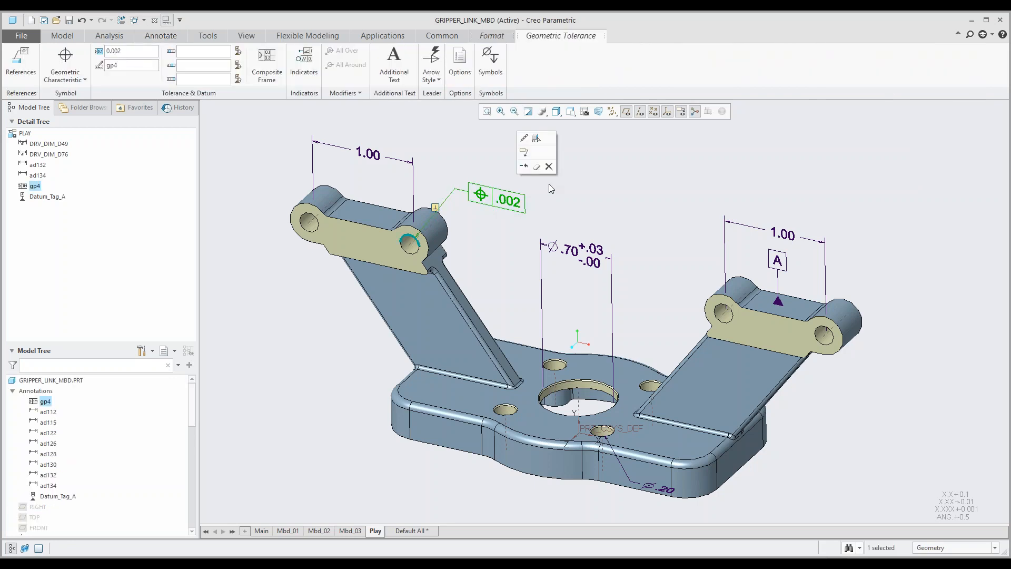
left_click(459, 169)
left_click(492, 196)
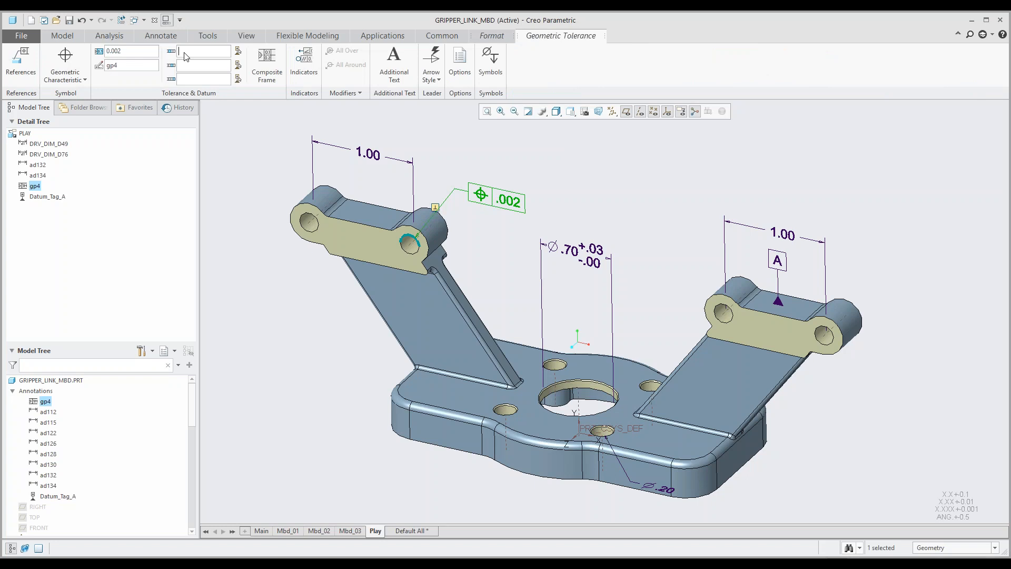
type("C")
key("Return")
Step: Add a Collection Plane indicator with the Angularity symbol to the position tolerance, and remove the indicator again
left_click(303, 63)
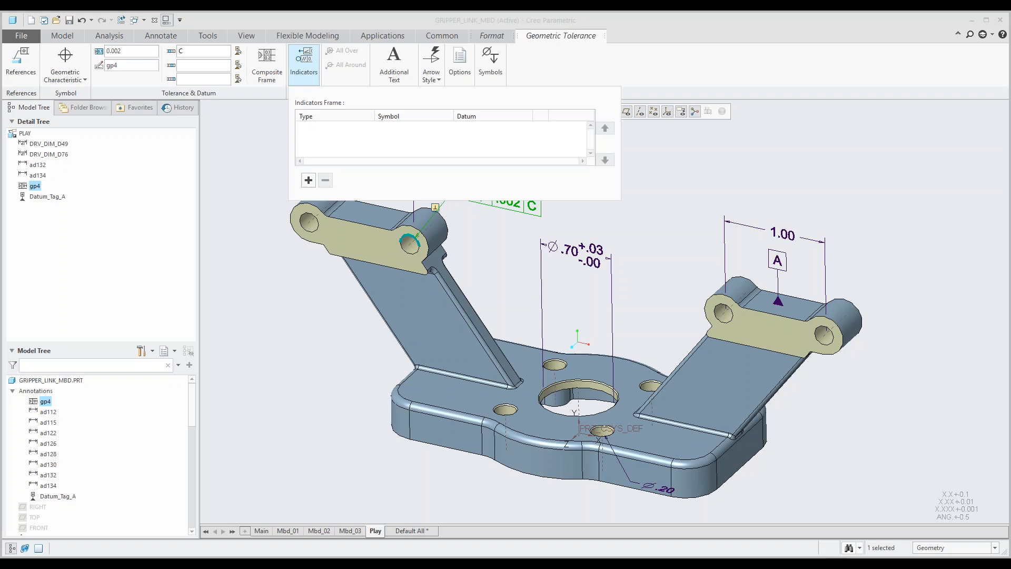
left_click(308, 180)
left_click(369, 127)
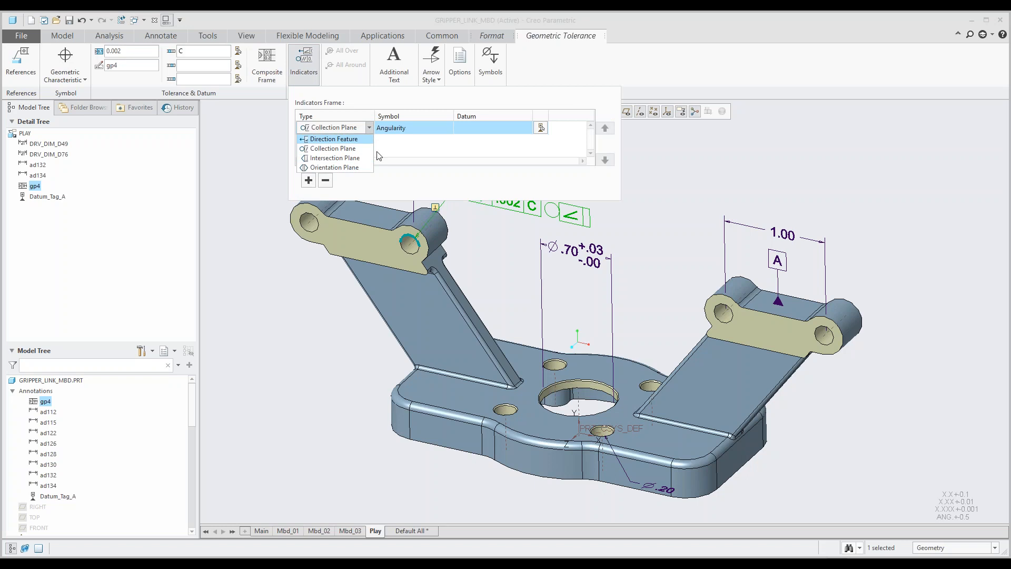
left_click(334, 148)
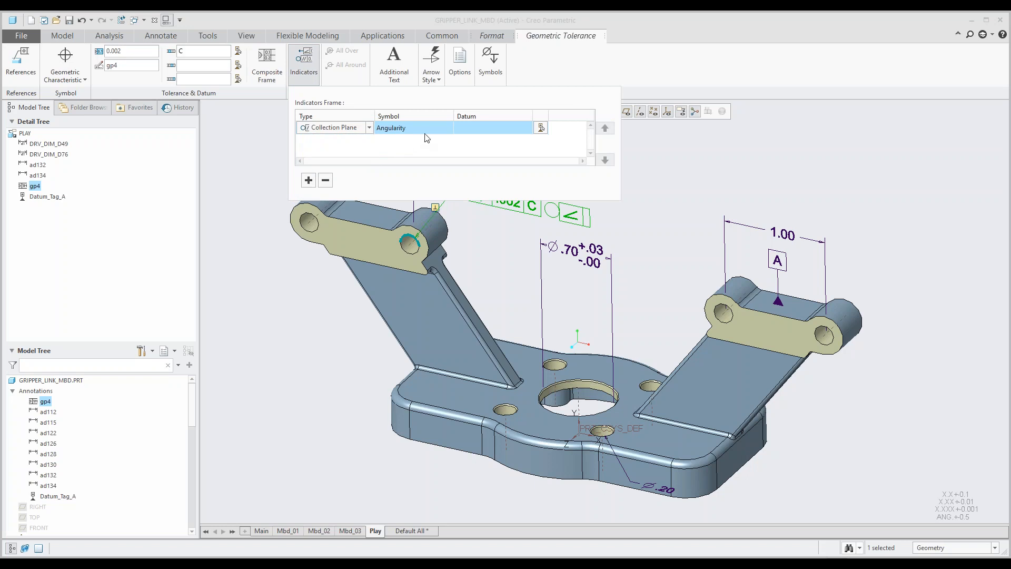
left_click(309, 180)
left_click(325, 181)
left_click(325, 181)
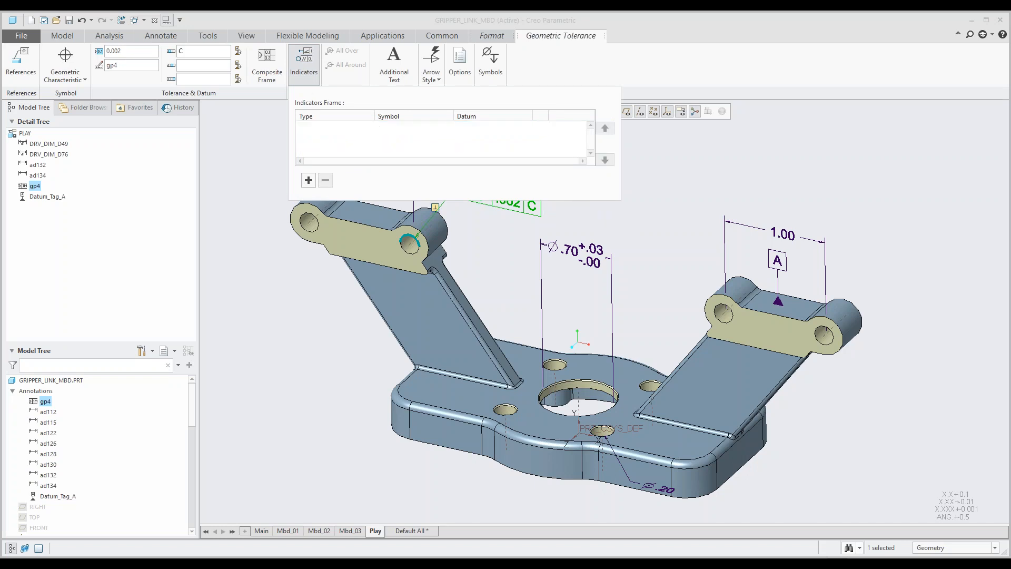
left_click(255, 138)
Step: Examine the leader arrow styles available for the position tolerance without changing the current style
left_click(491, 203)
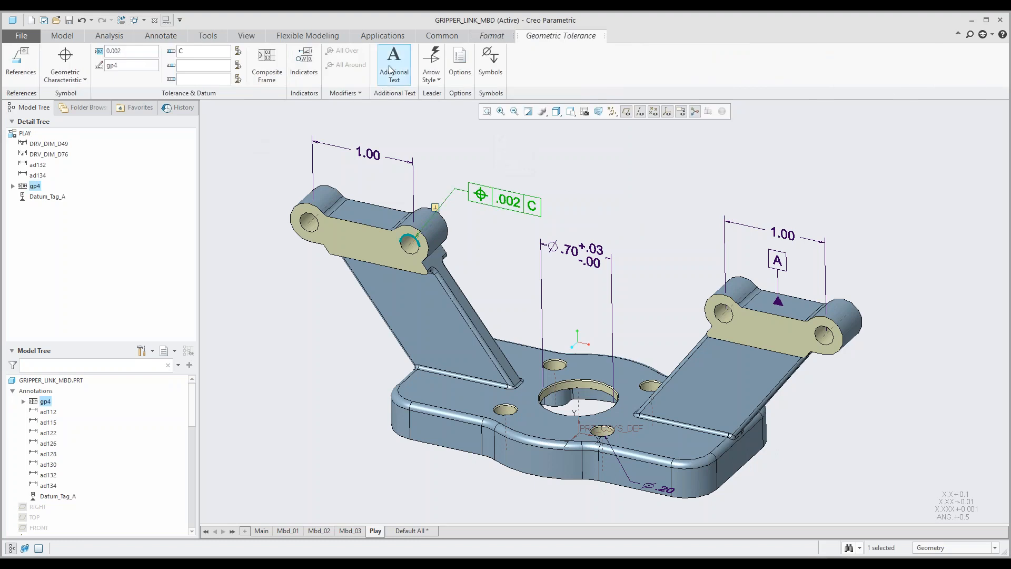
left_click(439, 80)
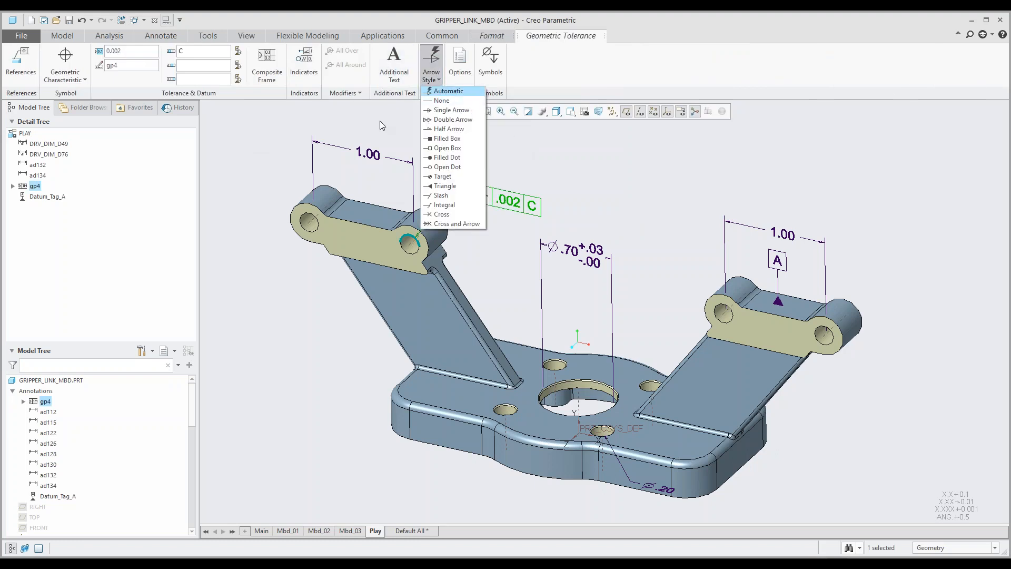
left_click(353, 124)
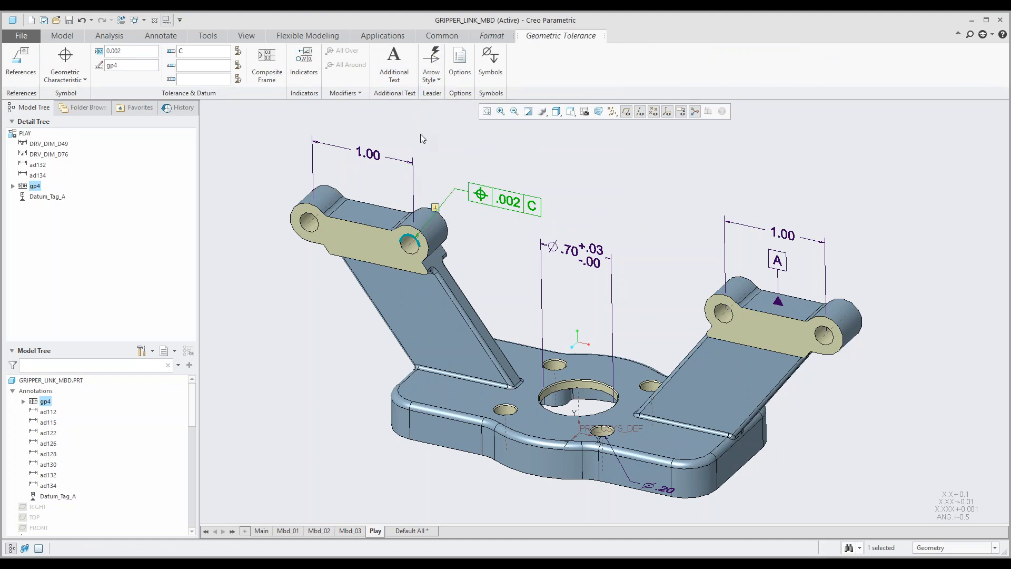
left_click(466, 134)
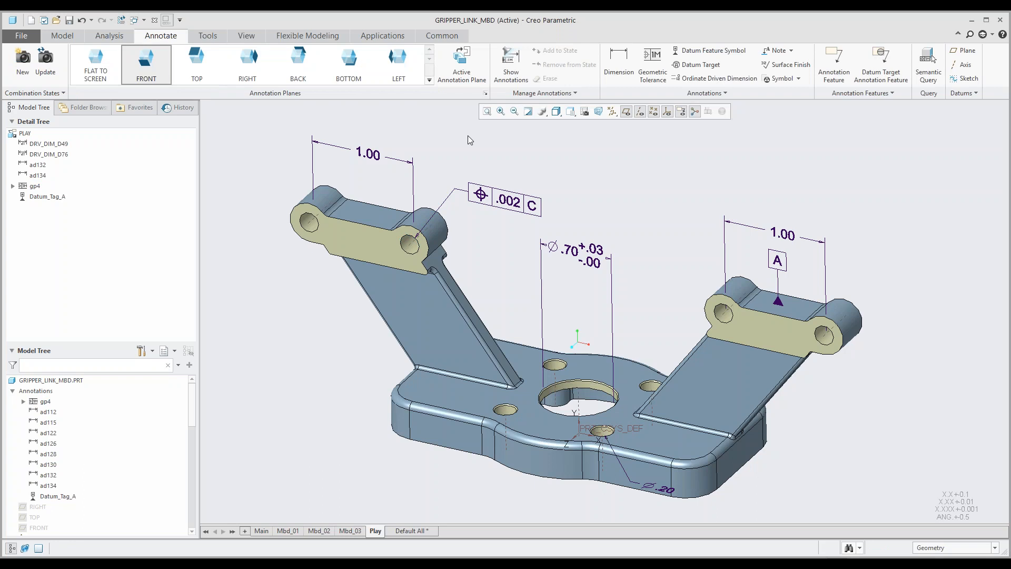
Step: Delete the position tolerance attached to the left hinge lug's hole
left_click(652, 63)
left_click(504, 205)
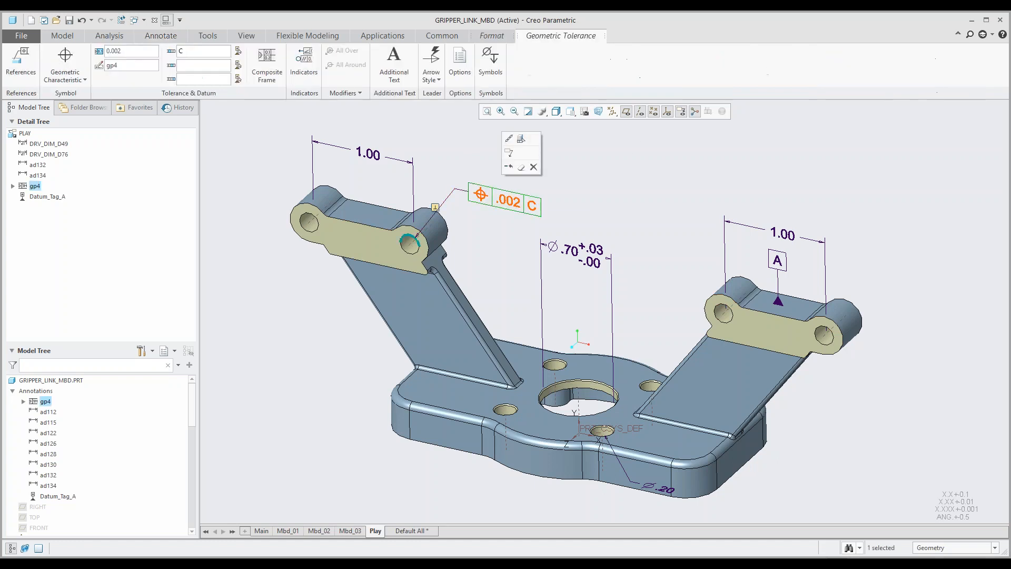
key("Delete")
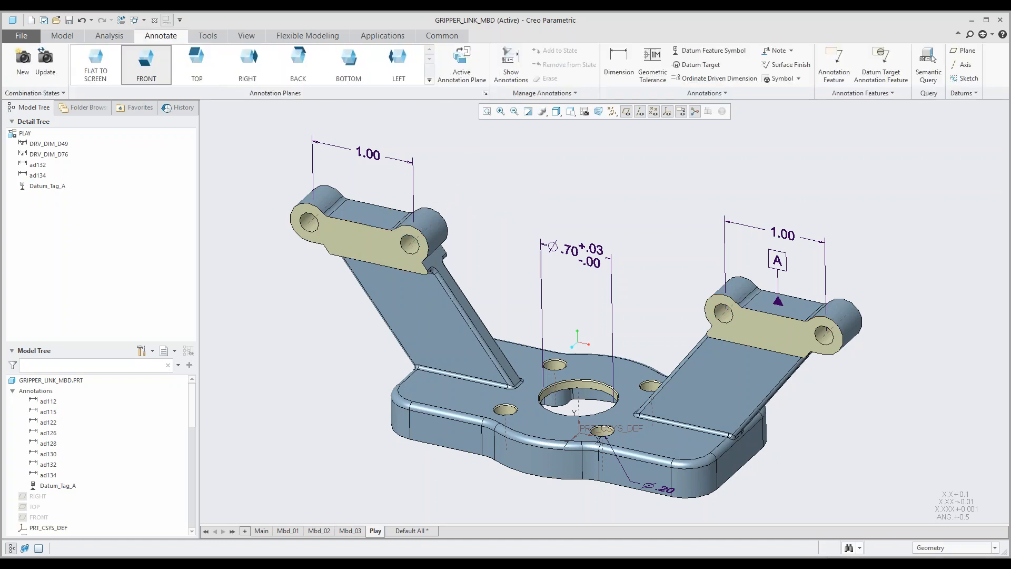
Step: Attach a position tolerance of .002 to the left hinge lug's hole-spacing dimension, and delete the tolerance again
left_click(652, 68)
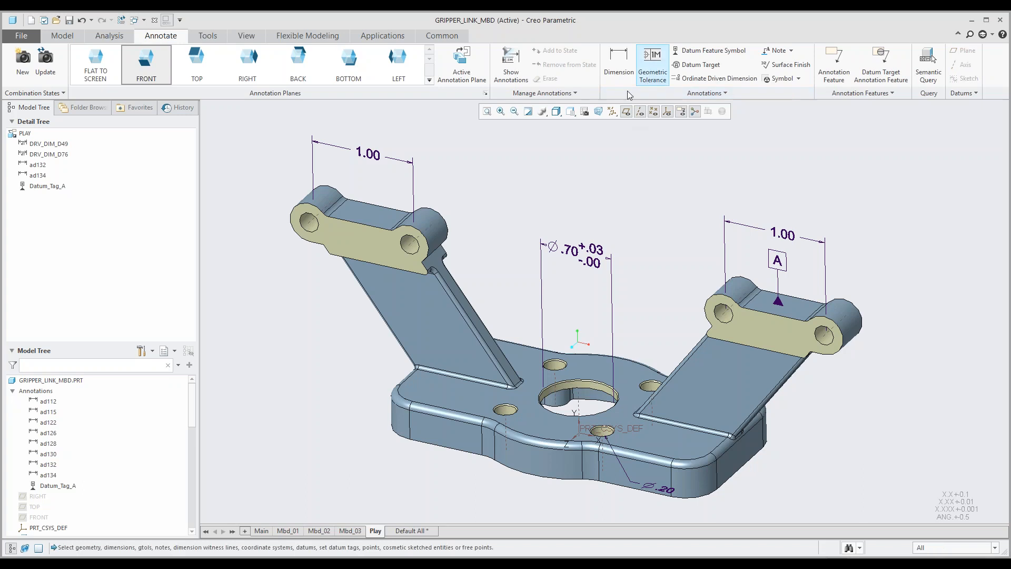
left_click(368, 152)
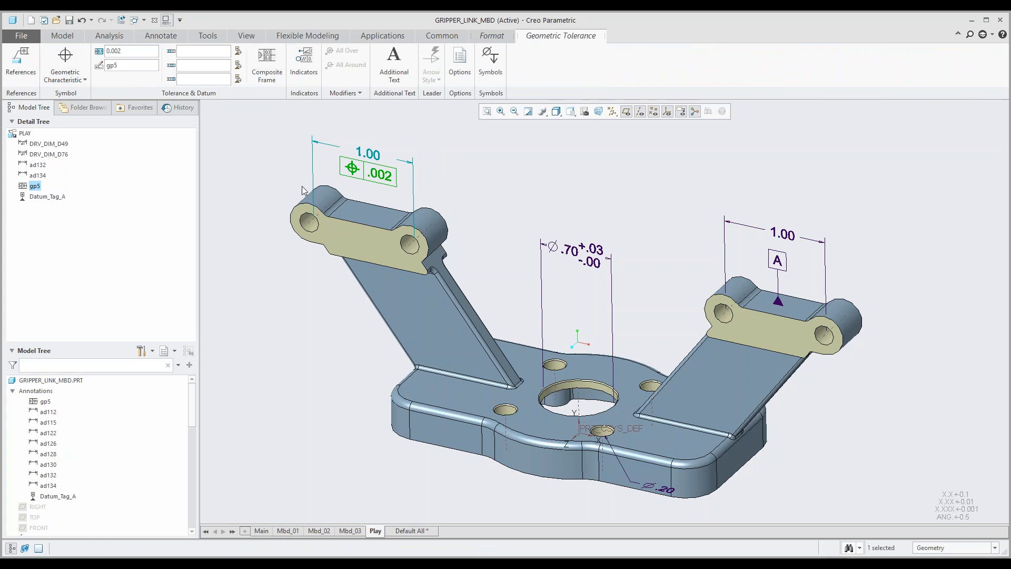
left_click(289, 169)
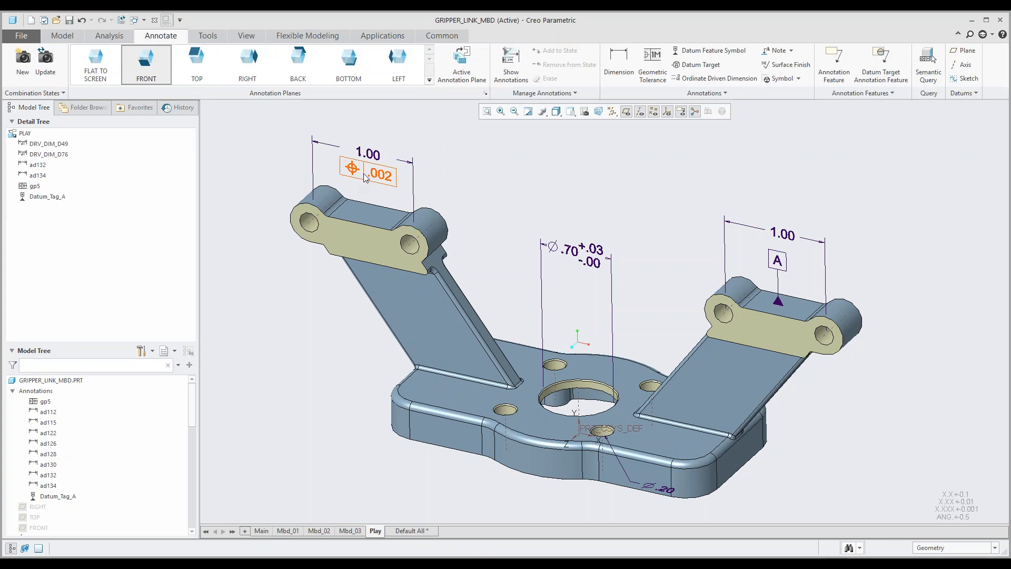
left_click(369, 171)
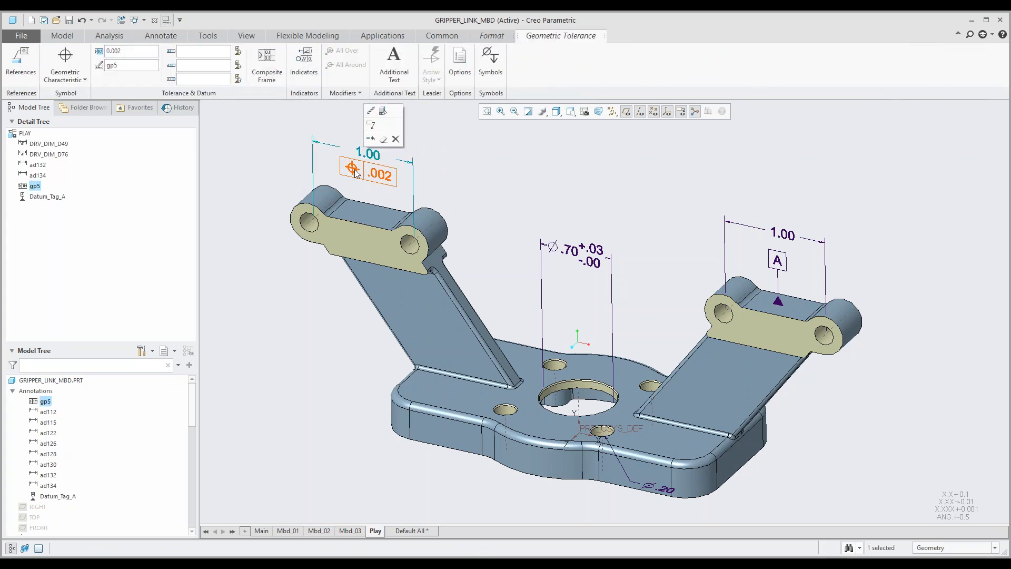
left_click(395, 139)
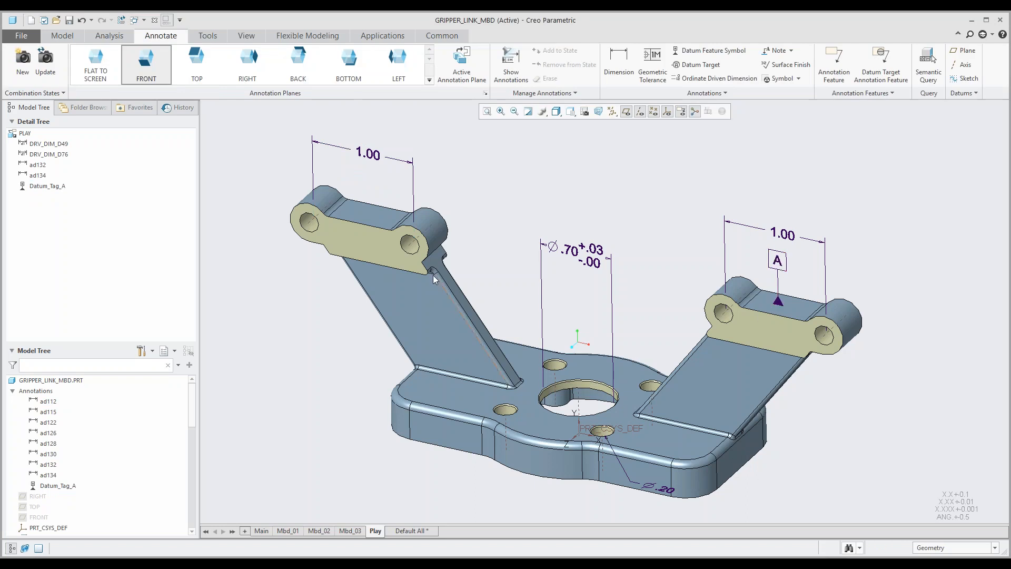
Step: Attach a datum feature symbol to the front face of the right hinge lug, and delete the symbol again
left_click(707, 52)
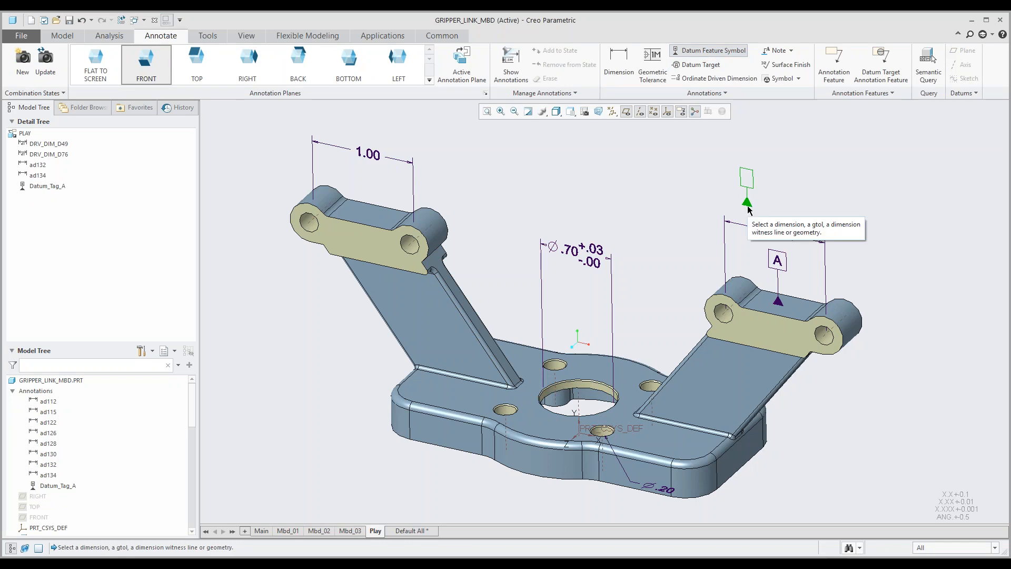
left_click(771, 318)
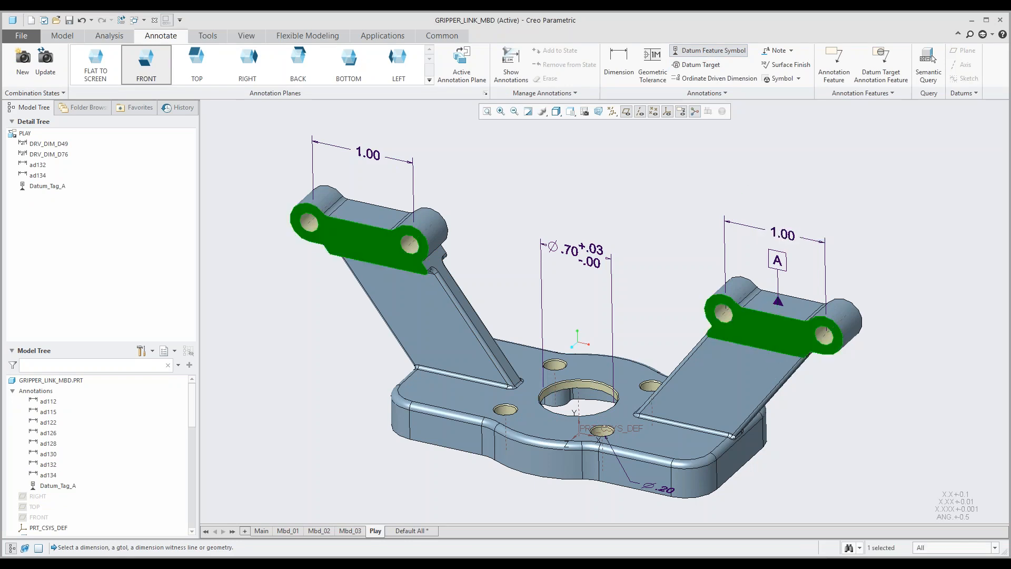
middle_click_drag(774, 334, 662, 299, "shift")
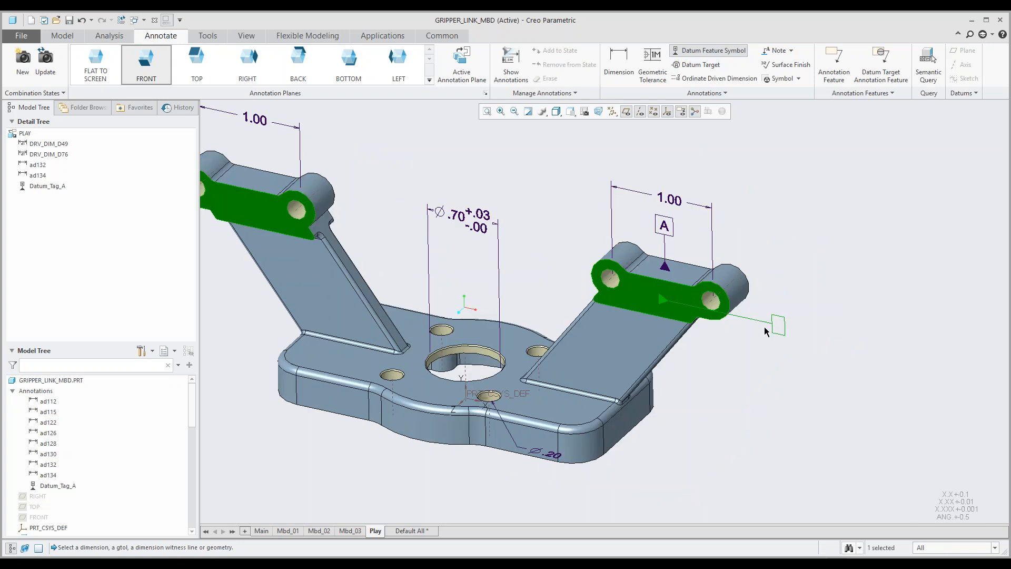
middle_click(786, 323)
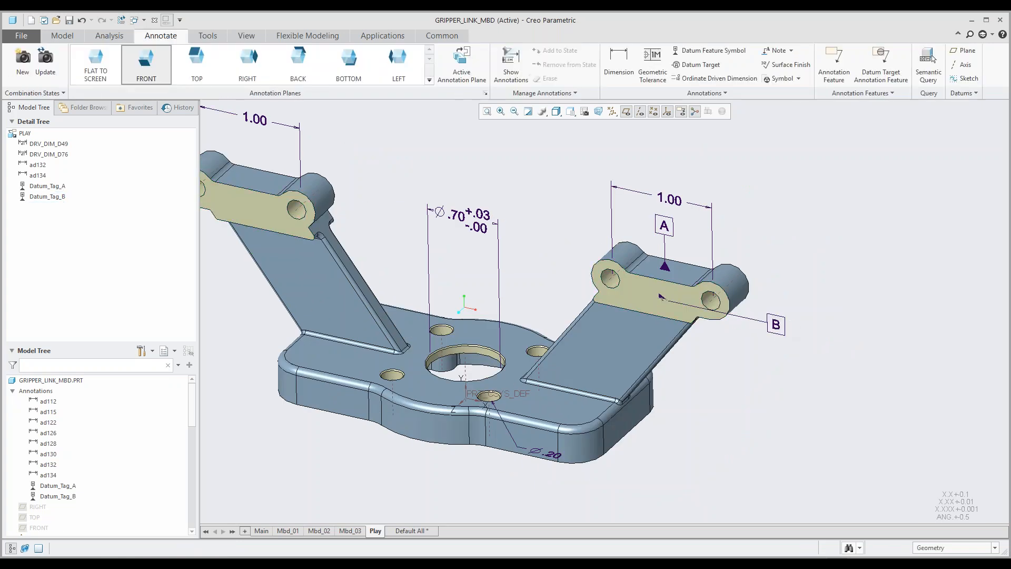
left_click(776, 325)
mouse_move(776, 325)
left_mouse_down()
mouse_move(734, 337)
mouse_move(737, 301)
mouse_move(821, 329)
mouse_move(760, 321)
mouse_move(712, 287)
mouse_move(708, 318)
mouse_move(704, 287)
mouse_move(707, 321)
mouse_move(752, 343)
mouse_move(780, 334)
left_mouse_up()
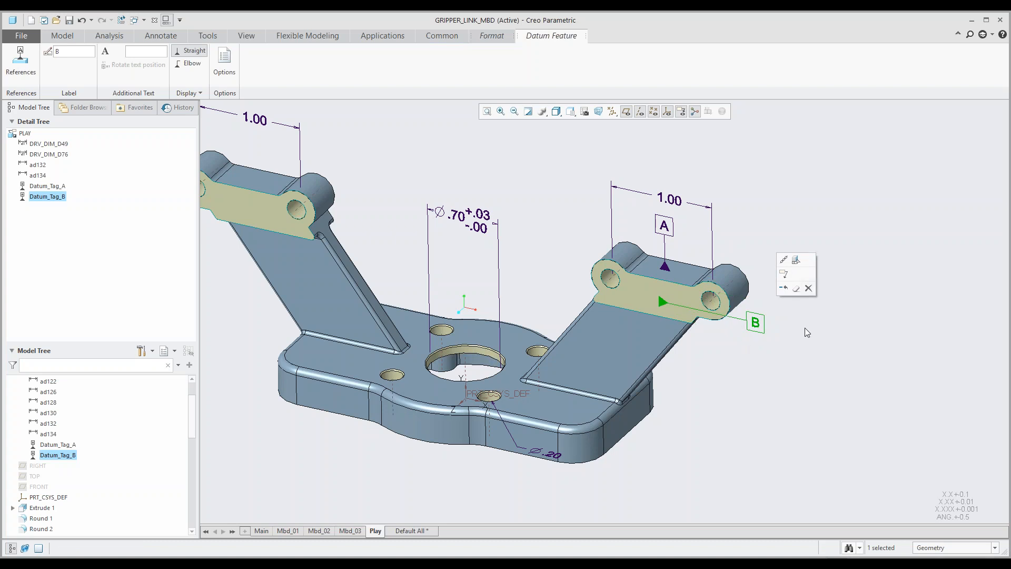
left_click(808, 289)
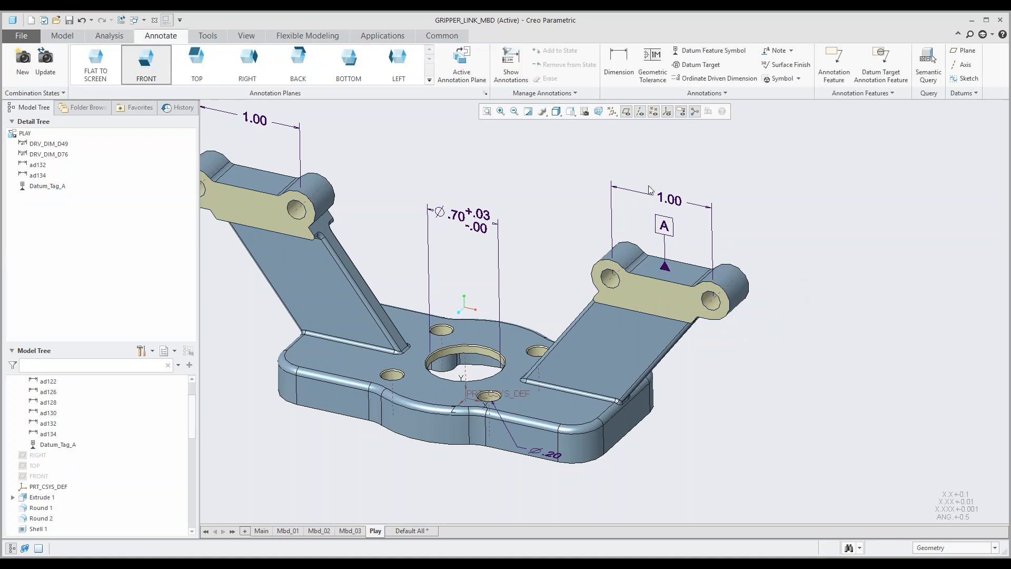
Step: Attach a datum feature symbol to the right hinge lug's 1.00 hole-spacing dimension line, and delete the symbol again
left_click(706, 51)
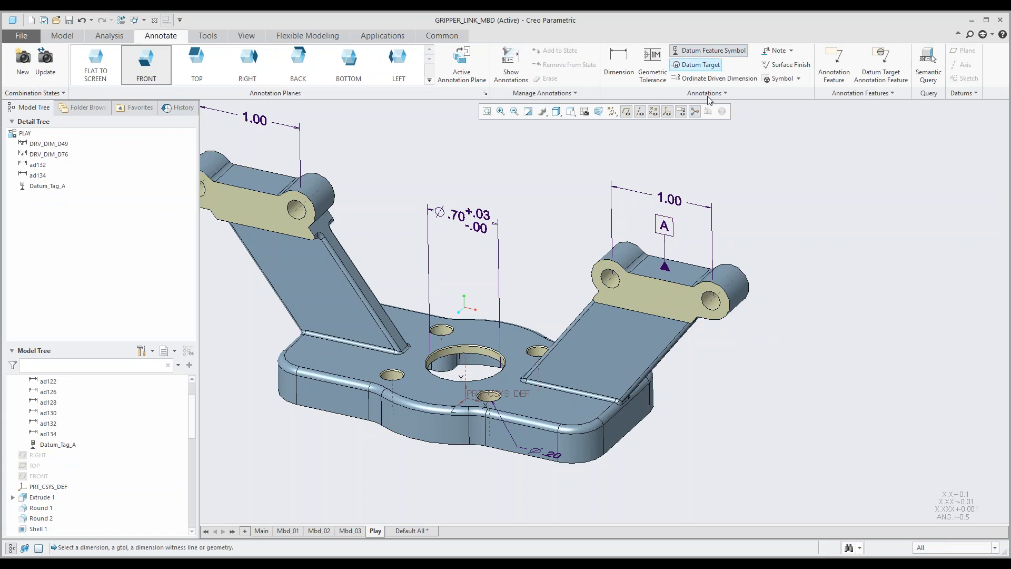
left_click(676, 199)
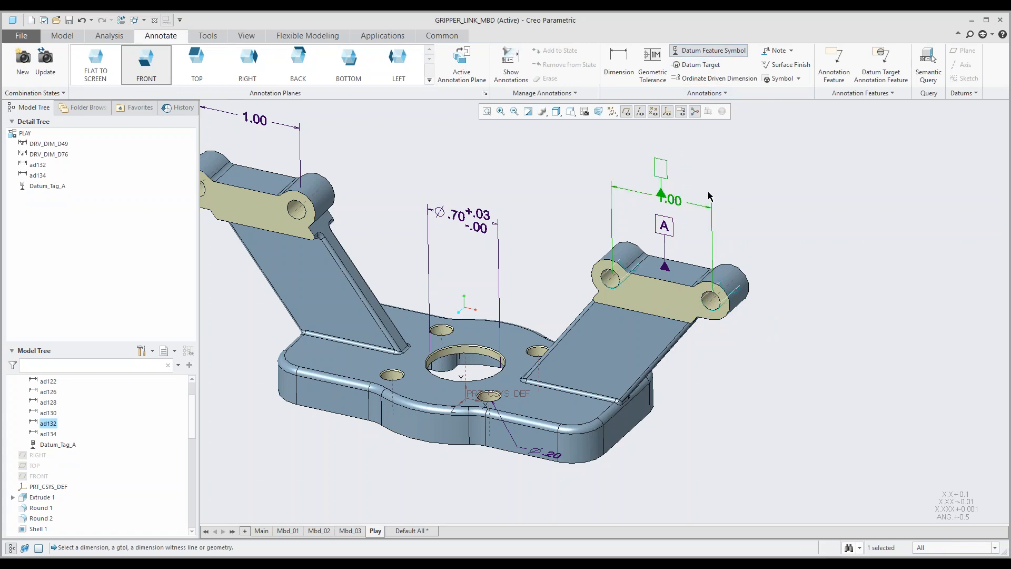
middle_click(666, 161)
left_click(707, 174)
mouse_move(686, 179)
middle_mouse_down()
mouse_move(687, 166)
mouse_move(683, 181)
middle_mouse_up()
scroll(682, 180, "down", 3)
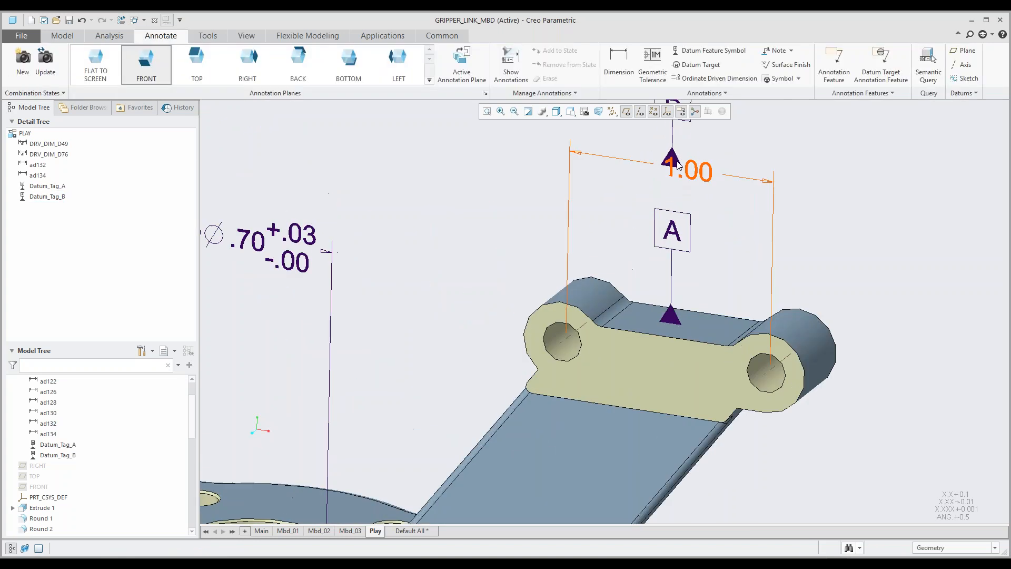
left_click(678, 167)
scroll(678, 166, "up", 2)
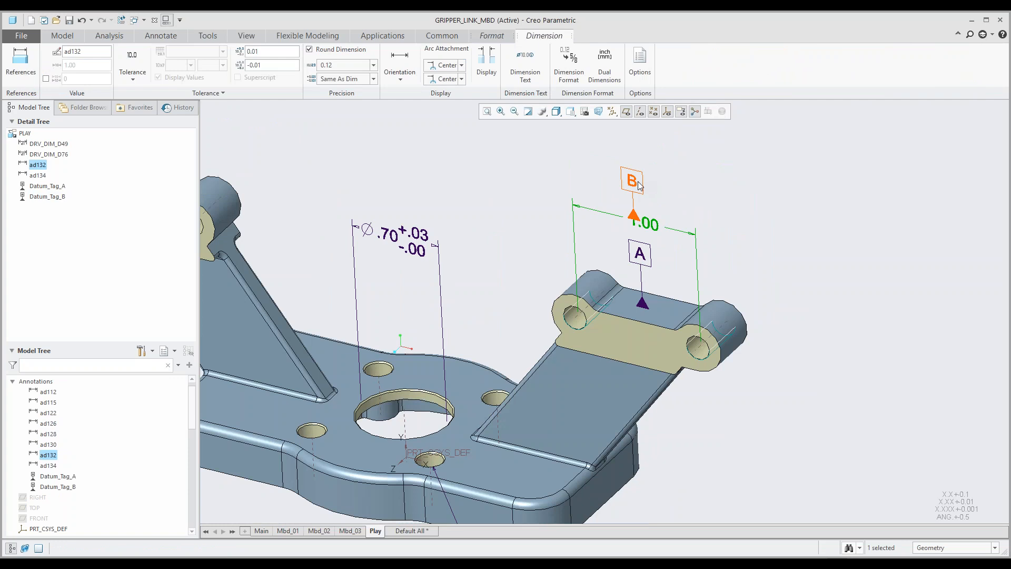
left_click(640, 185)
left_click(670, 149)
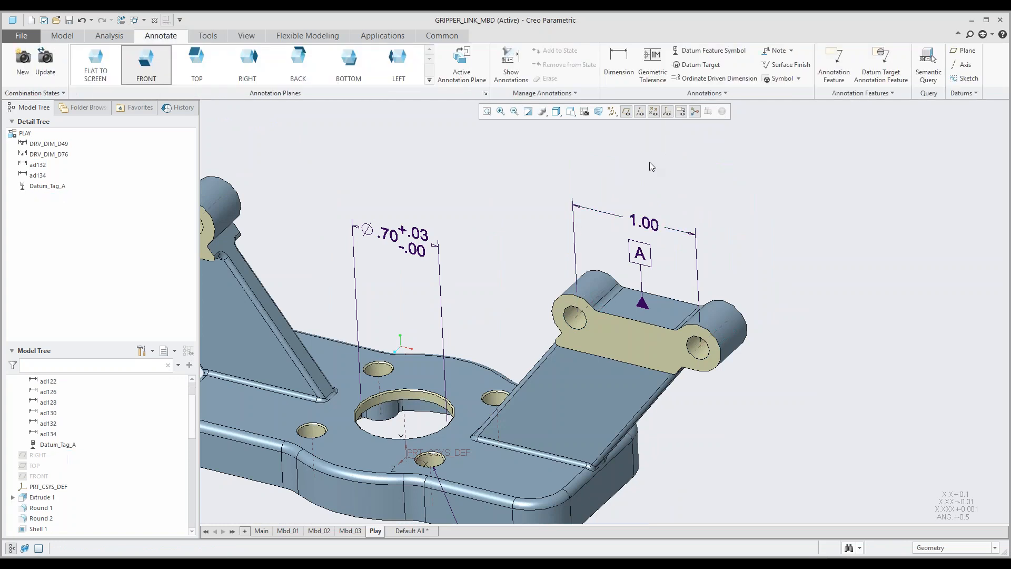
left_click(699, 65)
left_click(265, 145)
Step: Attach a datum feature symbol to the right-hand witness line of the right hinge lug's 1.00 dimension
left_click(710, 50)
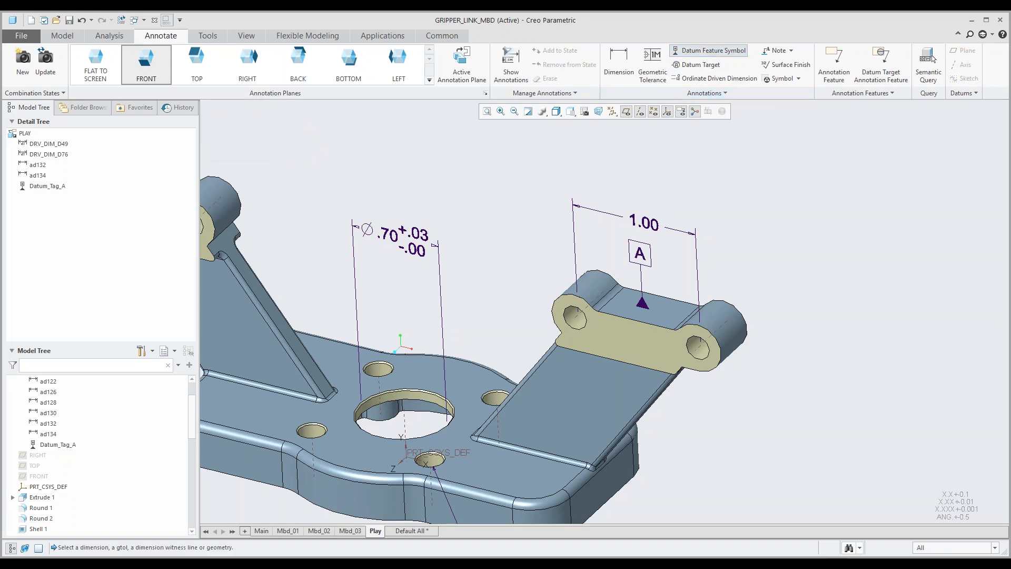
left_click(696, 256)
middle_click(756, 260)
left_click(711, 203)
middle_click_drag(712, 203, 715, 197)
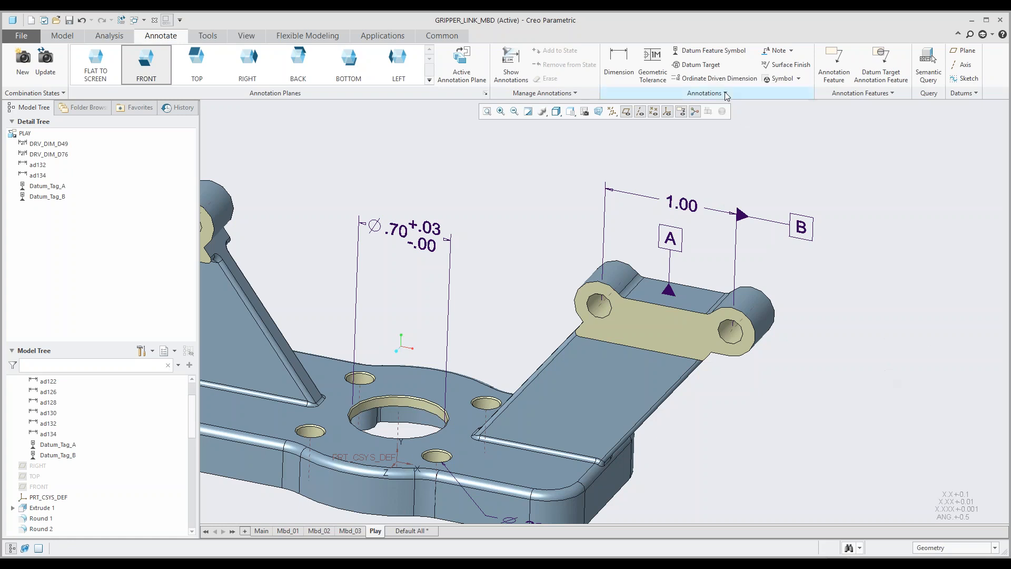
Step: Attach a datum feature symbol to the left hole of the right hinge lug, and delete the symbol again
left_click(694, 50)
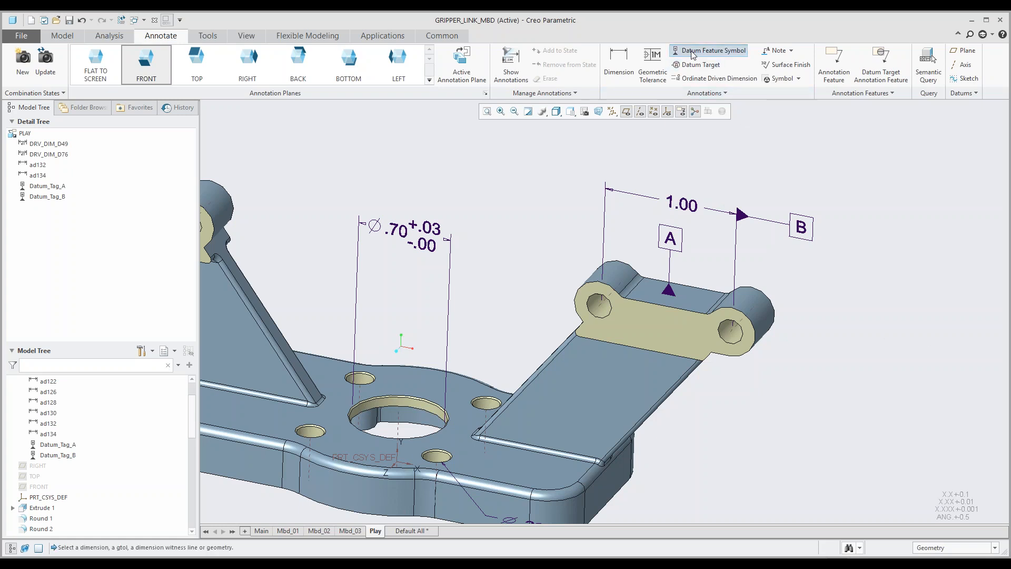
left_click(594, 311)
left_click(647, 261)
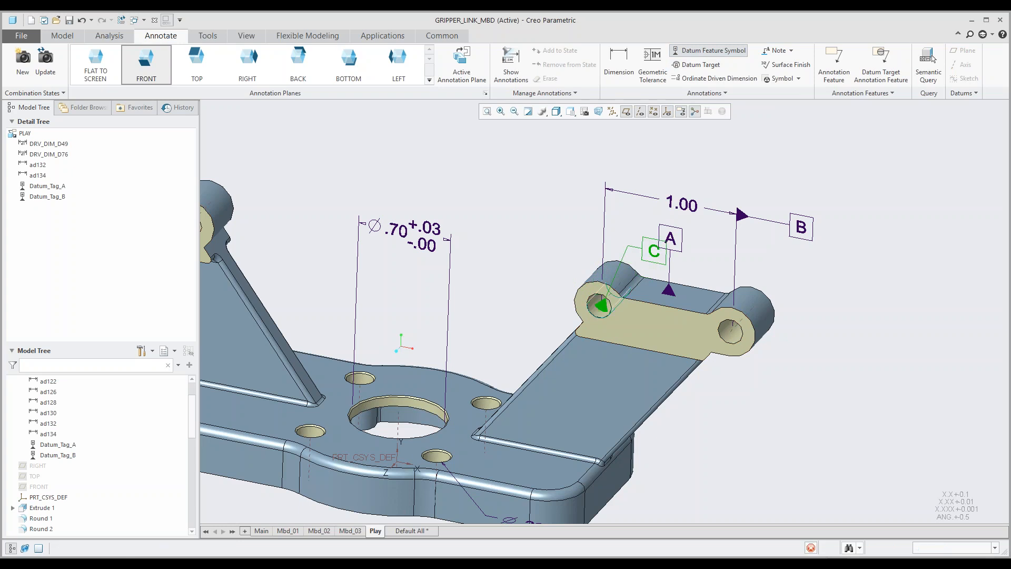
middle_click(650, 258)
left_click(654, 255)
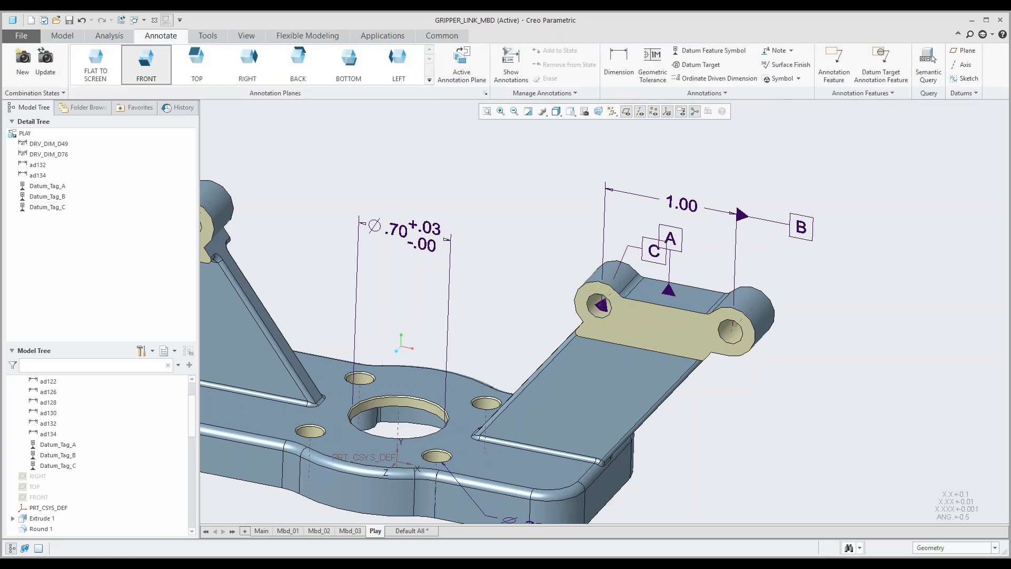
key("Delete")
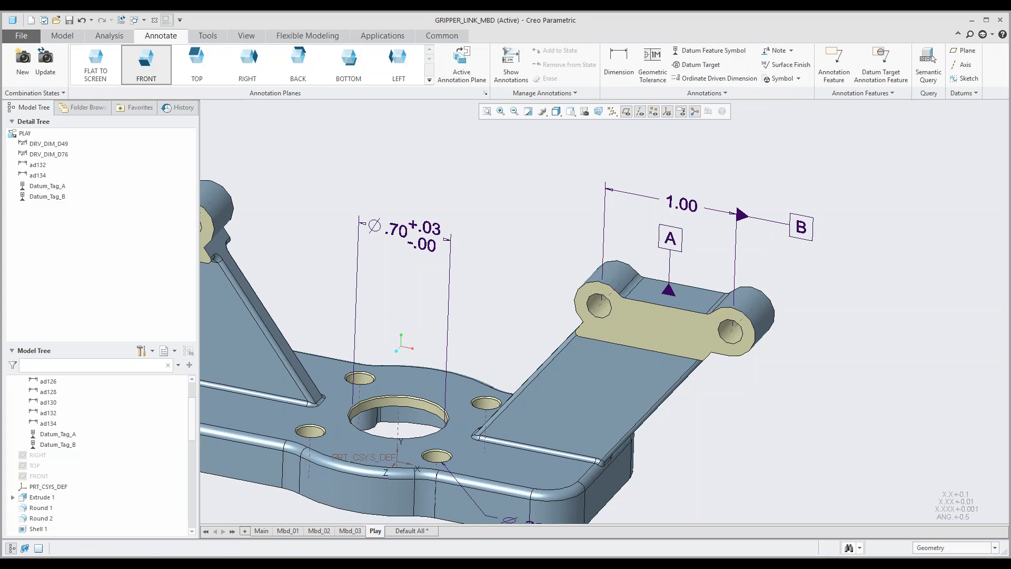
Step: Change the leader display of datum feature symbol A to Elbow
left_click(672, 251)
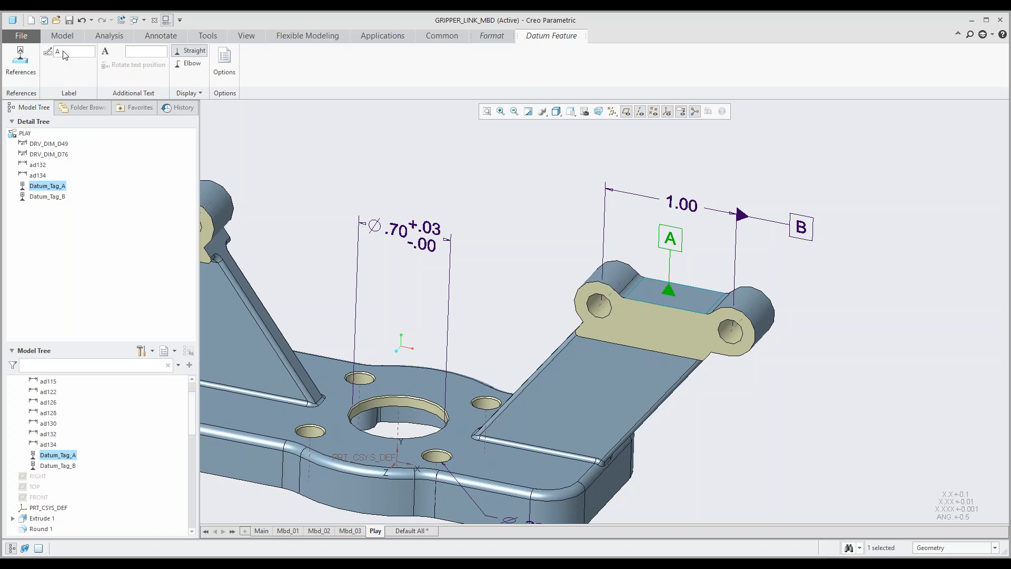
left_click(190, 64)
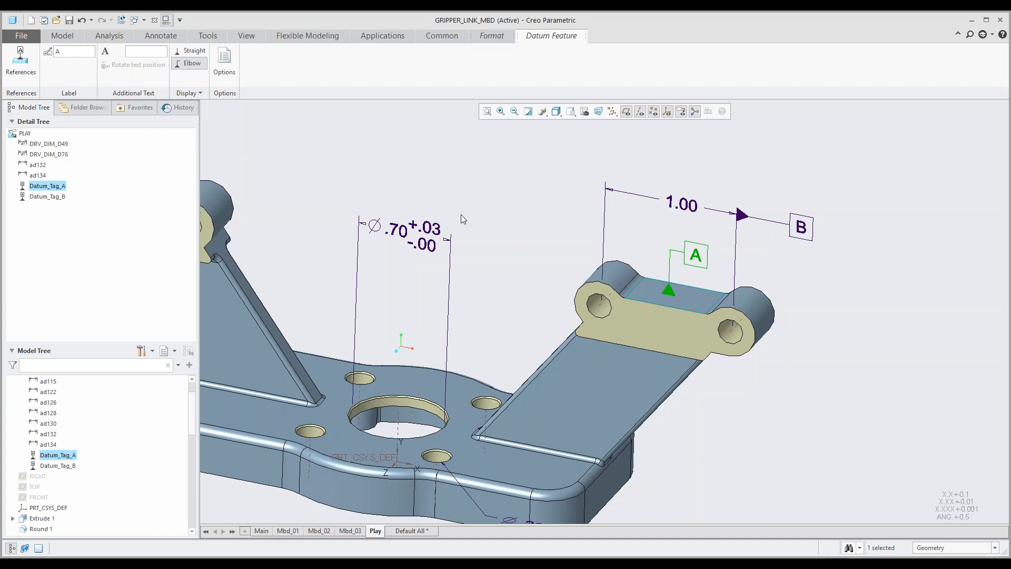
left_click(532, 213)
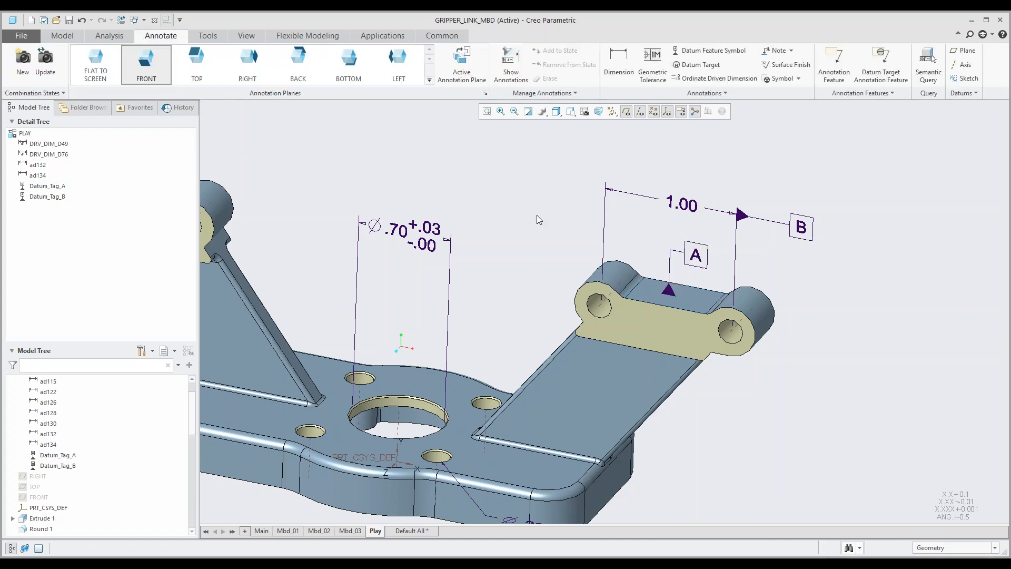
Step: Display datum feature symbol B per ASME Y14.5m-1982
double_click(811, 237)
left_click(201, 94)
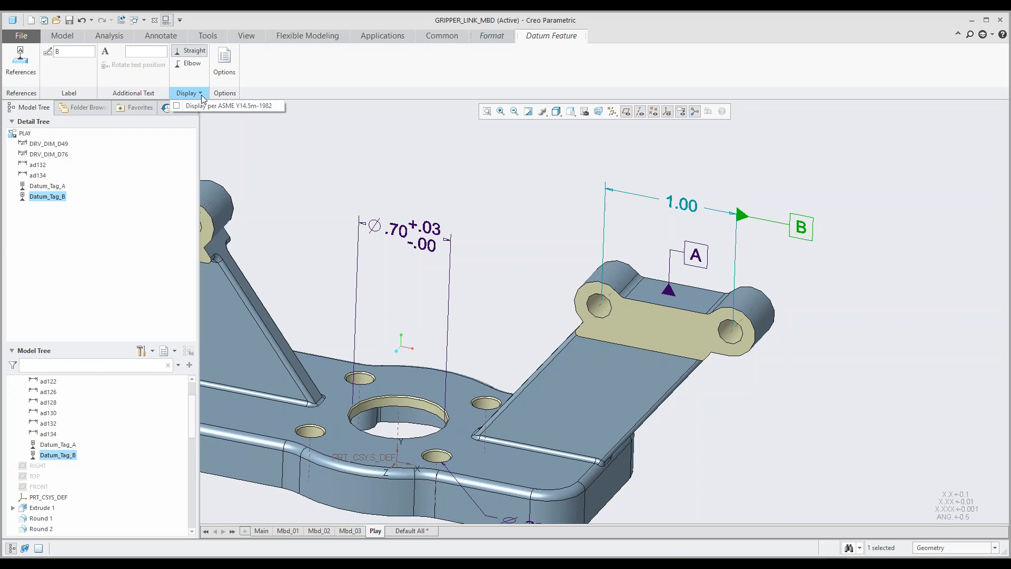
left_click(177, 106)
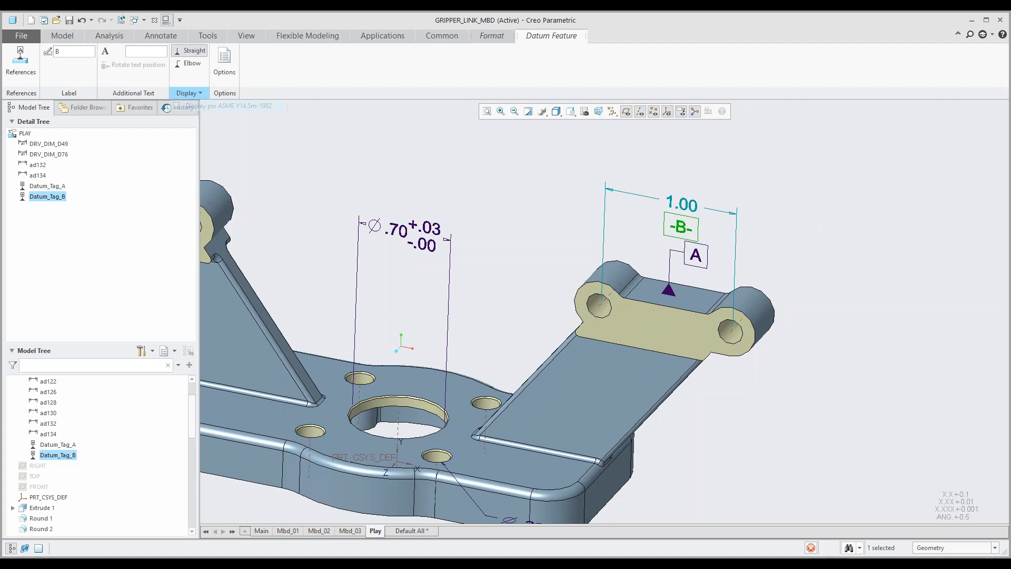
middle_click(562, 200)
middle_click_drag(563, 195, 561, 196)
Step: Delete datum feature symbol A from the right hinge lug and restore the default model orientation
double_click(706, 245)
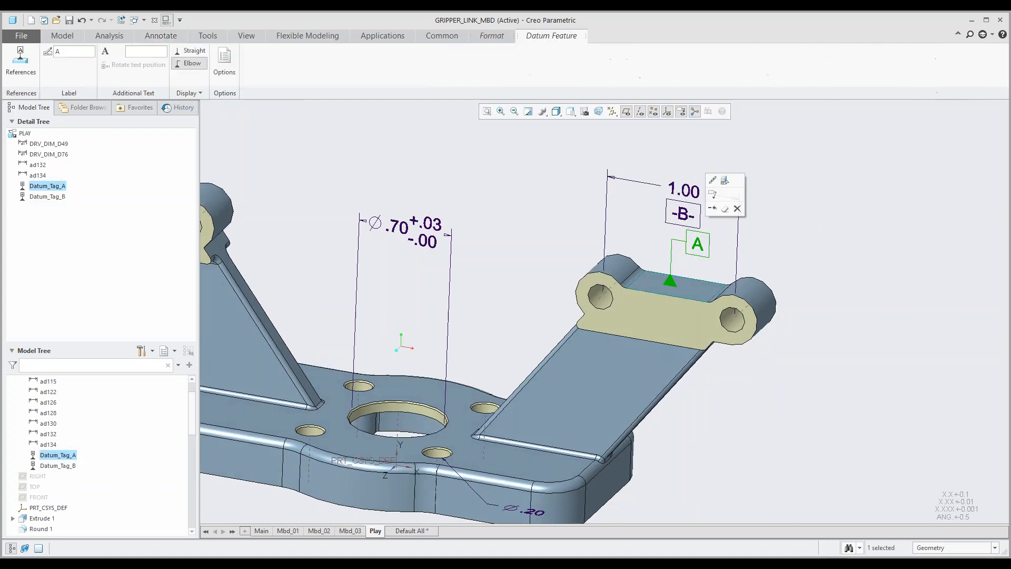
left_click(738, 209)
key("ctrl+d")
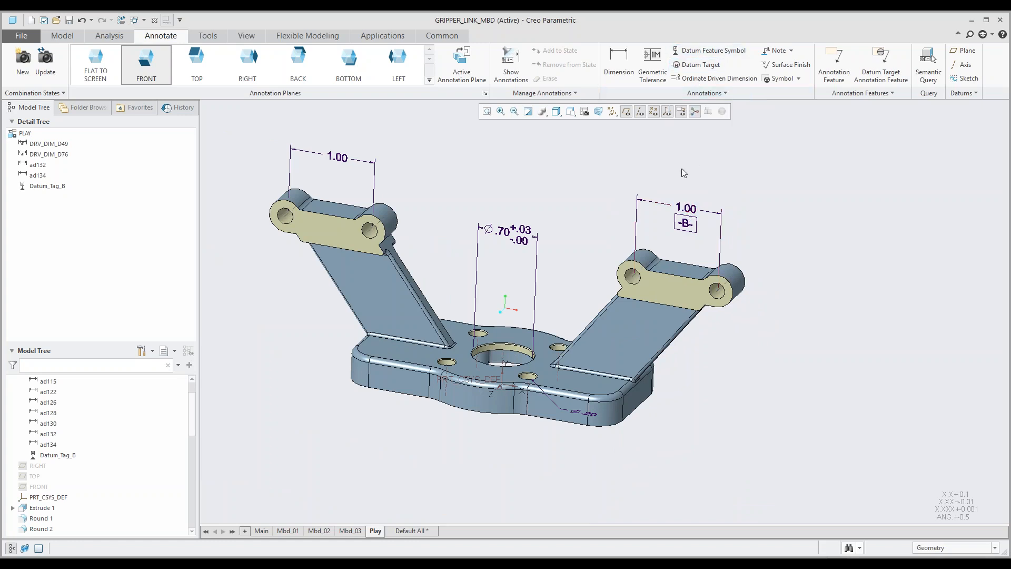
Step: Set BOTTOM as the active annotation plane and add a leader note reading "Notes" at the left end of the base plate
scroll(692, 211, "down", 1)
middle_click_drag(645, 200, 676, 244, "shift")
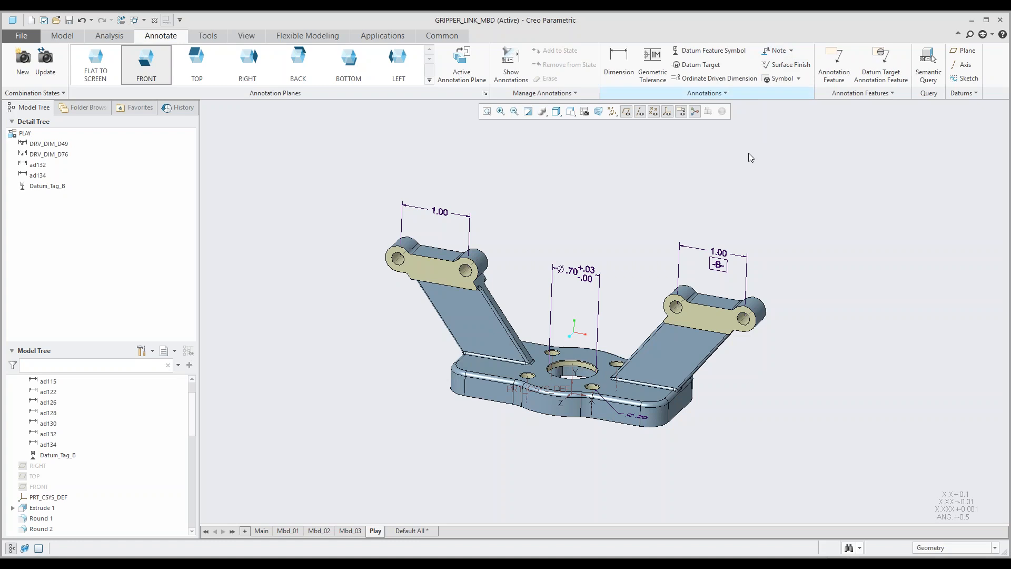
middle_click_drag(715, 192, 711, 195)
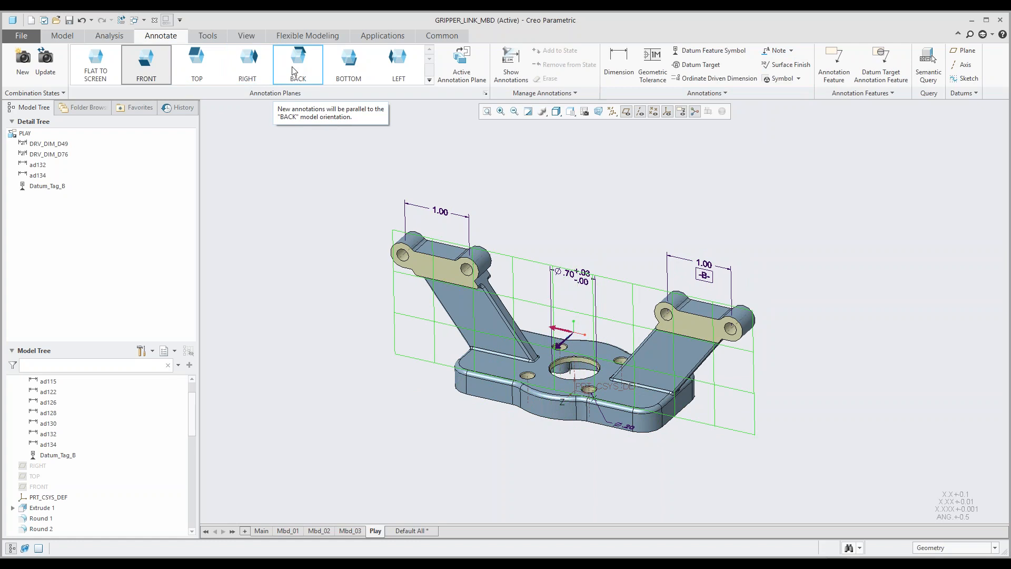
left_click(347, 76)
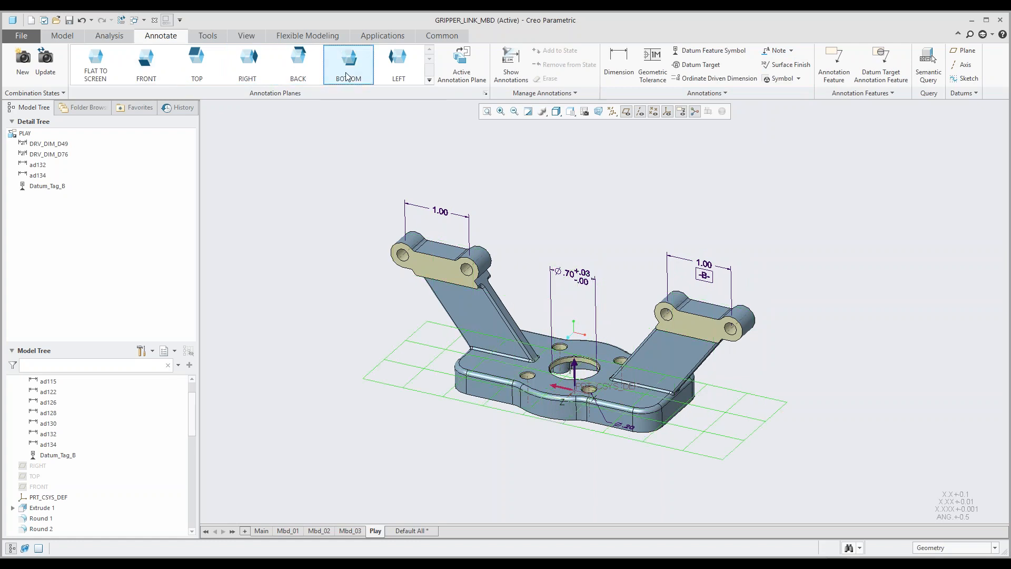
left_click(775, 51)
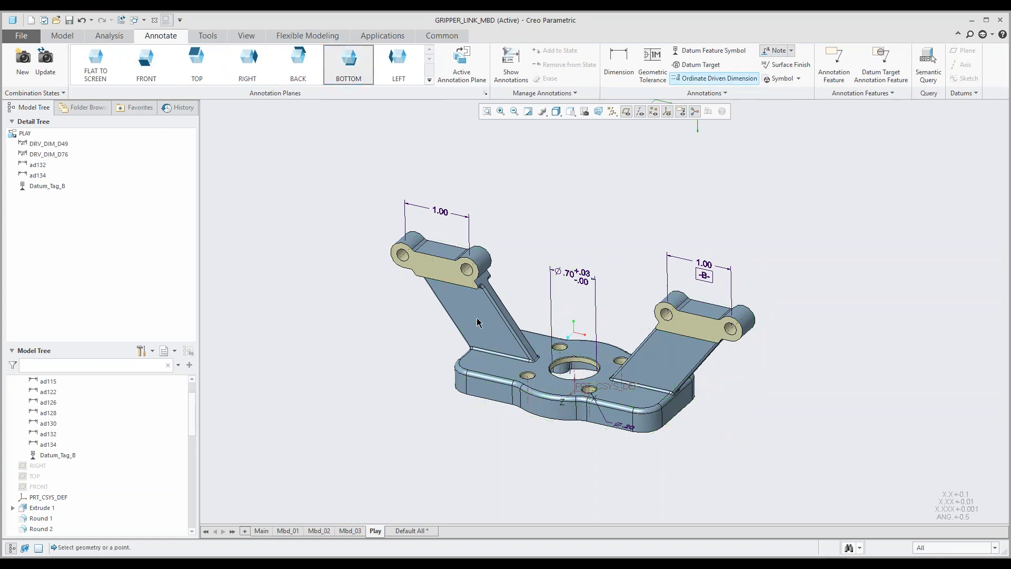
left_click(469, 358)
left_click(402, 343)
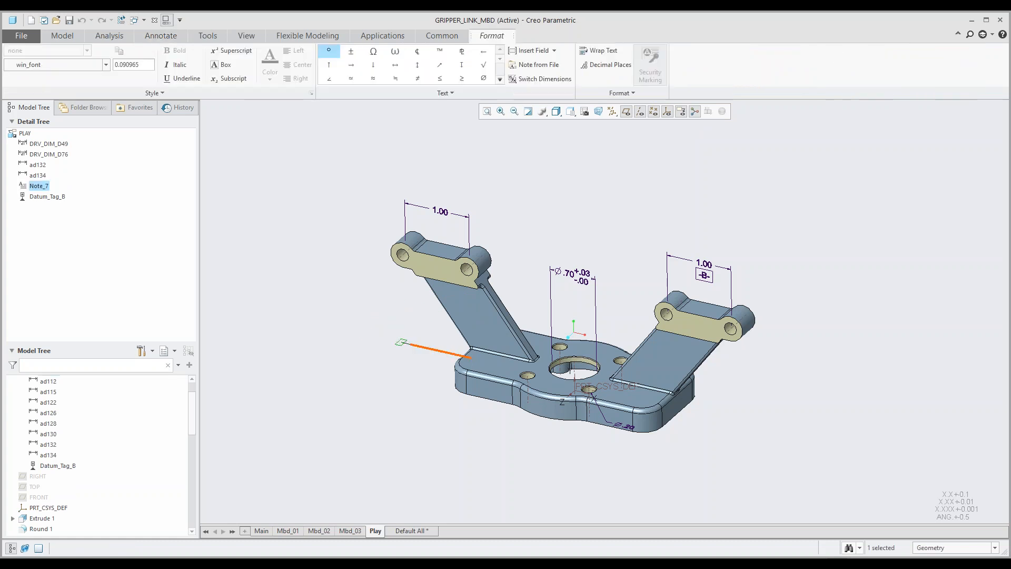
type("Notes")
middle_click_drag(404, 316, 406, 347)
left_click(405, 346)
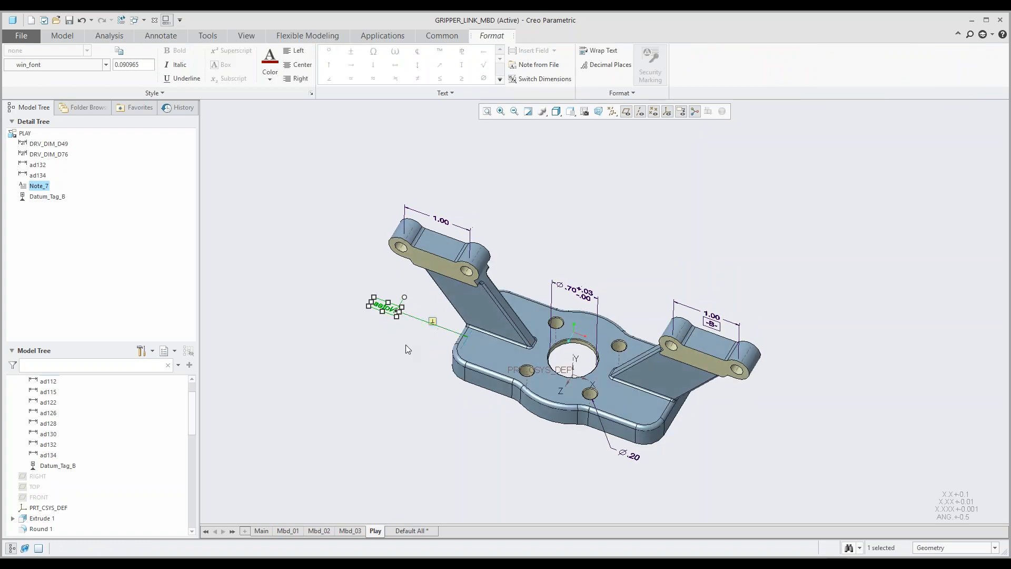
left_click(394, 346)
Step: Change the orientation of the "Notes" leader note by flipping the viewing direction of its annotation plane
scroll(408, 340, "down", 3)
mouse_move(408, 340)
middle_mouse_down()
mouse_move(445, 321)
mouse_move(424, 331)
middle_mouse_up()
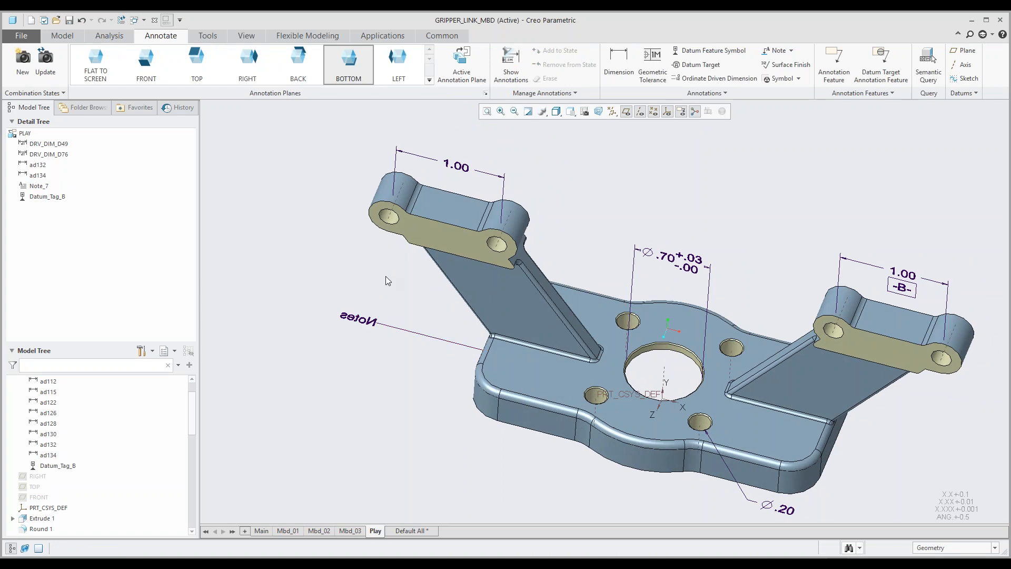
left_click(366, 321)
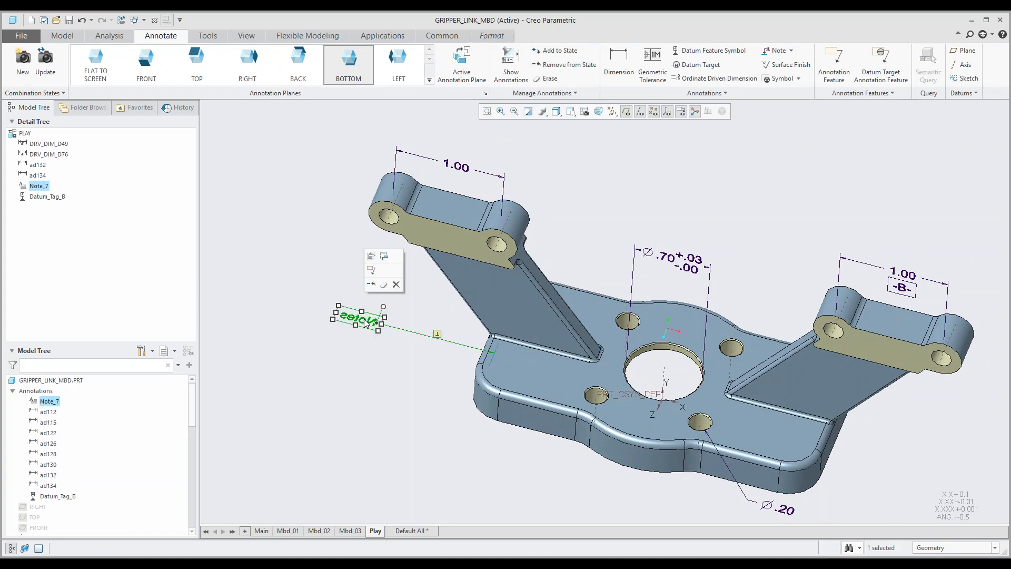
right_click(366, 322)
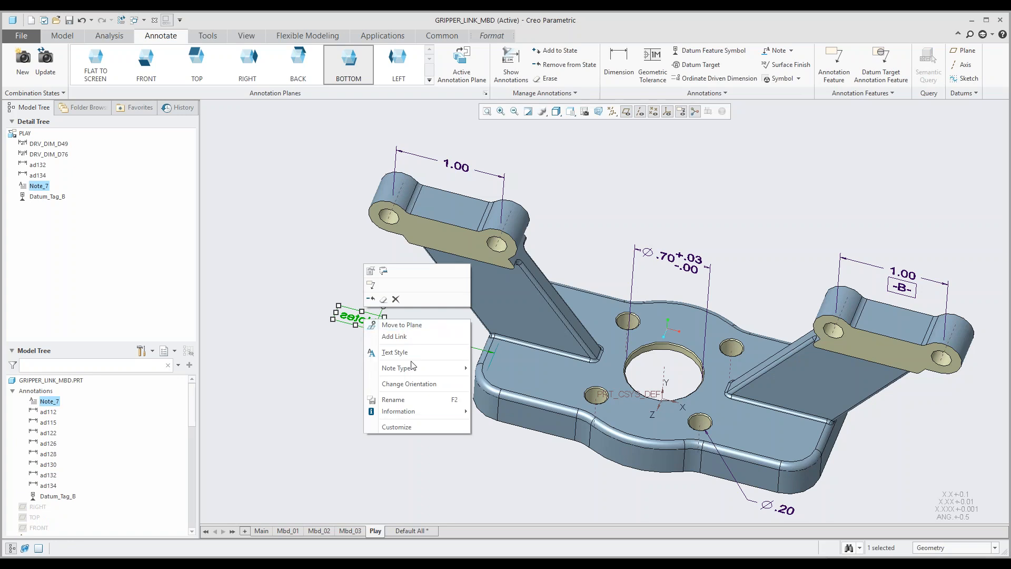
left_click(410, 384)
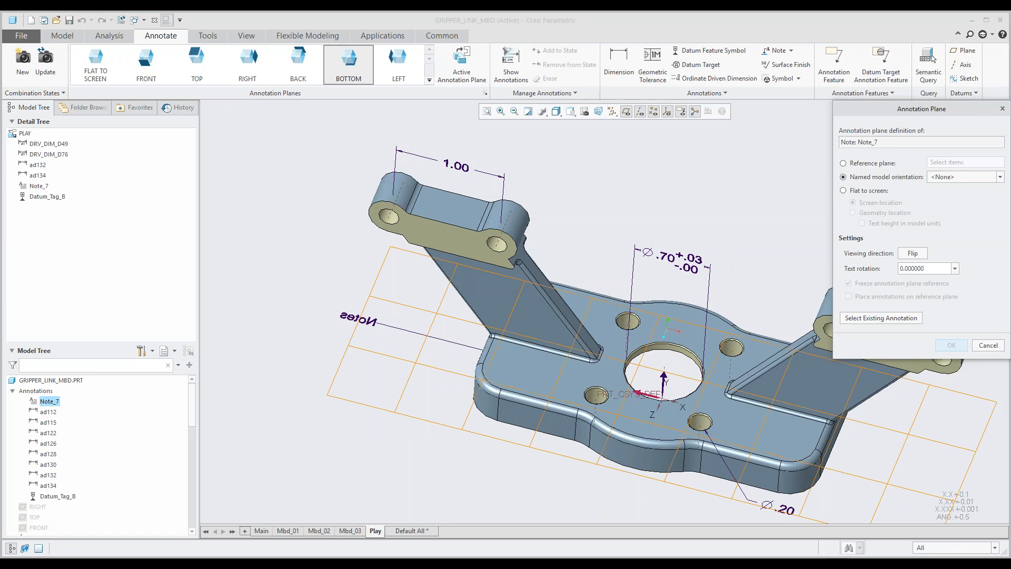
left_click_drag(899, 110, 838, 126)
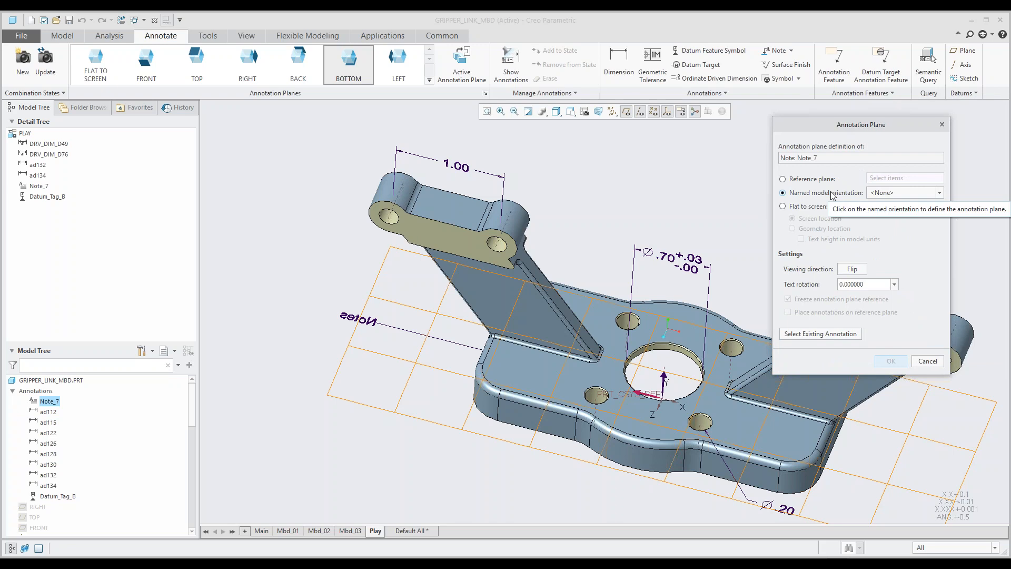
left_click(852, 268)
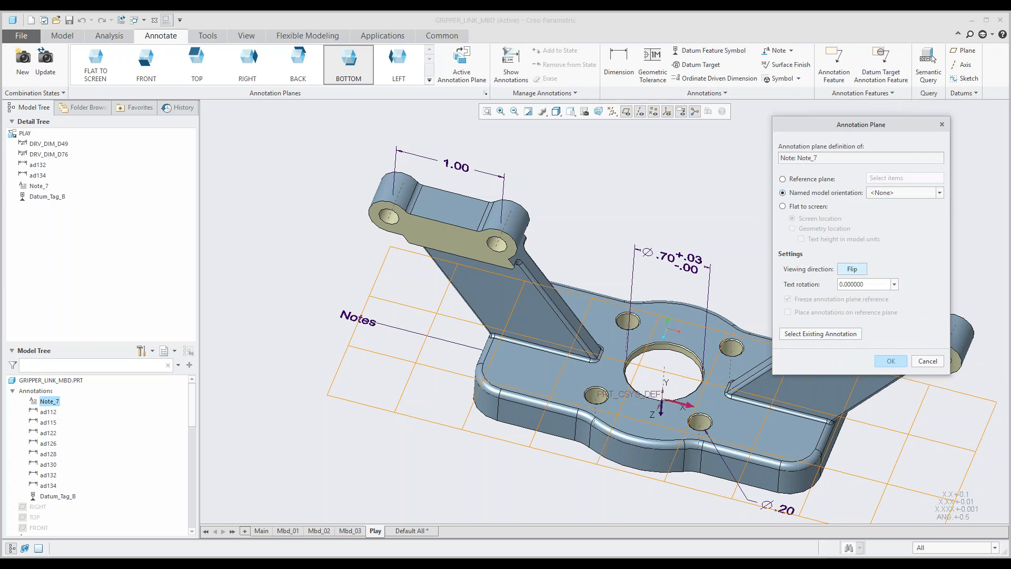
Step: Set the note's text rotation to 90 degrees and apply the annotation plane change
left_click(871, 285)
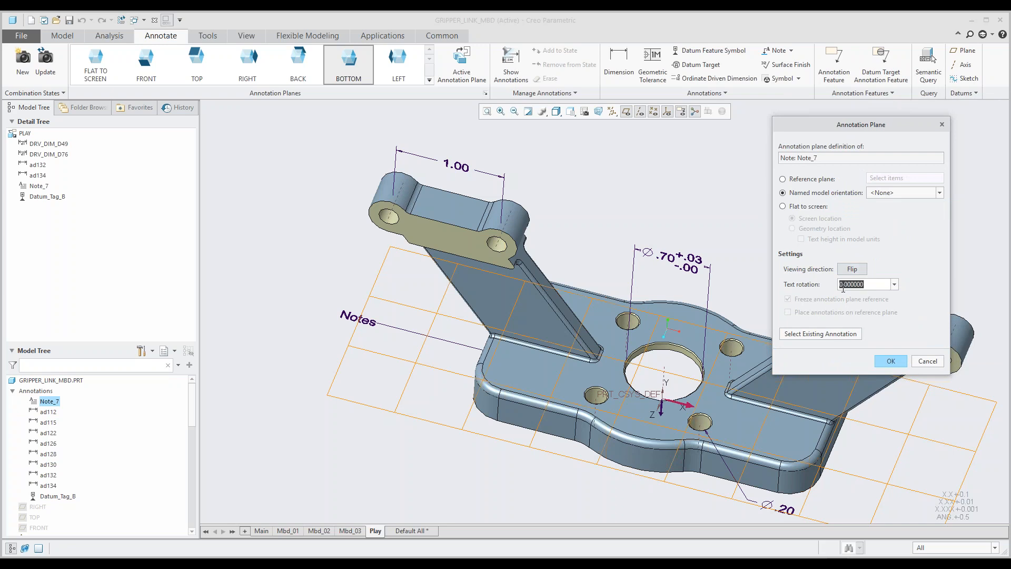
type("90")
key("Return")
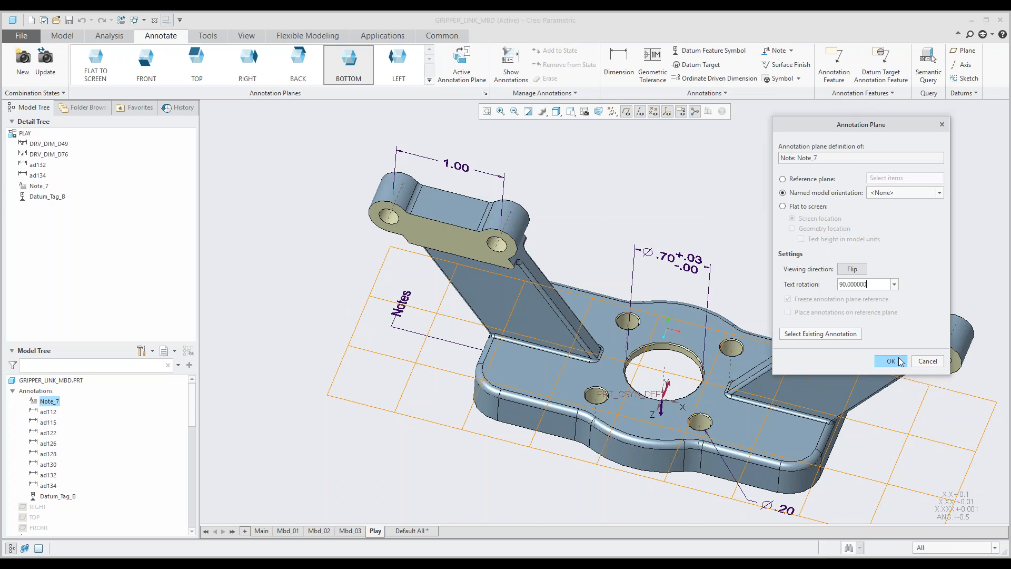
left_click(363, 79)
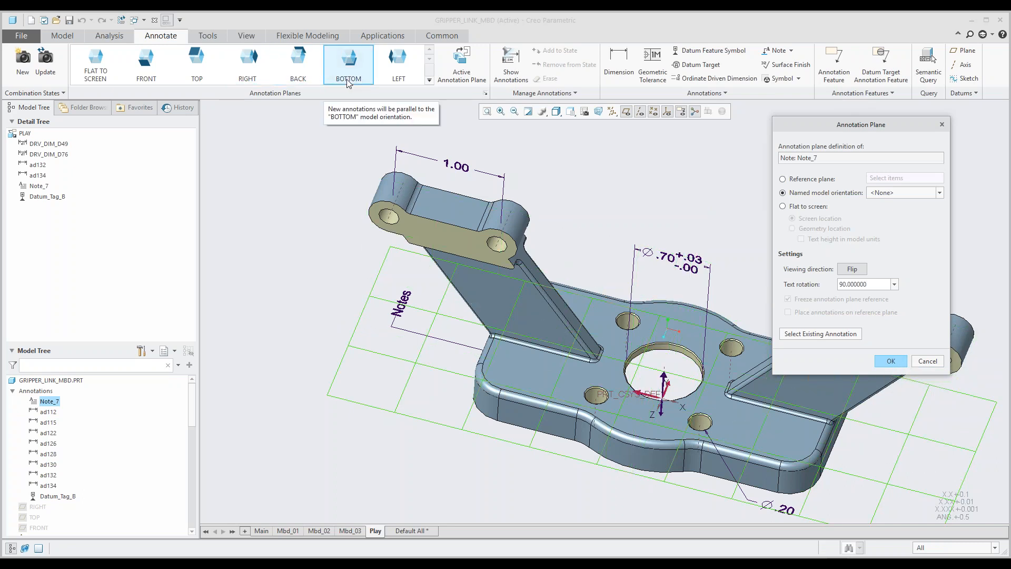
left_click(885, 358)
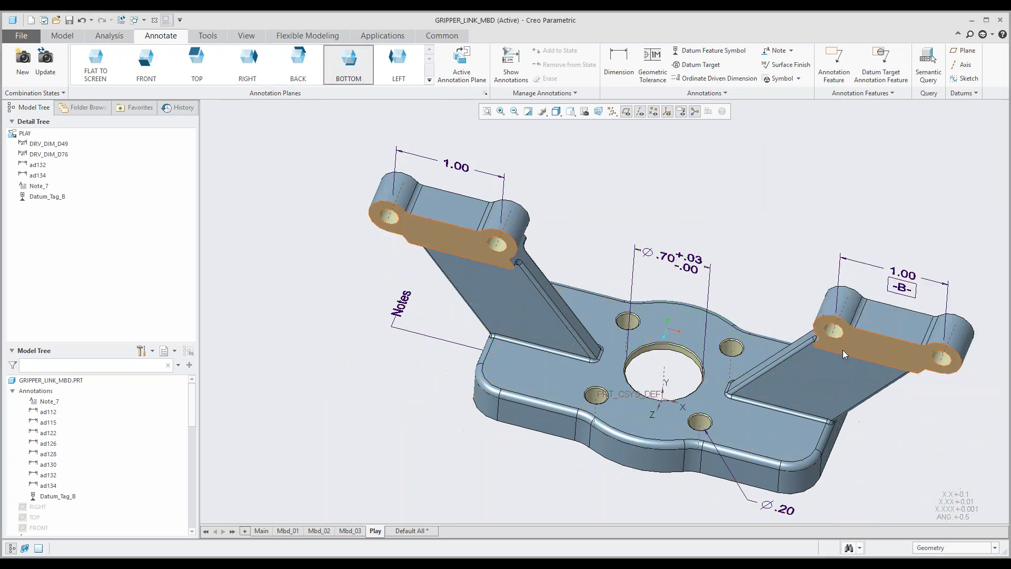
Step: Open the display settings of the 1.00 dimension above the left hinge lug and toggle its Inspection frame on and off
middle_click_drag(608, 249, 609, 235)
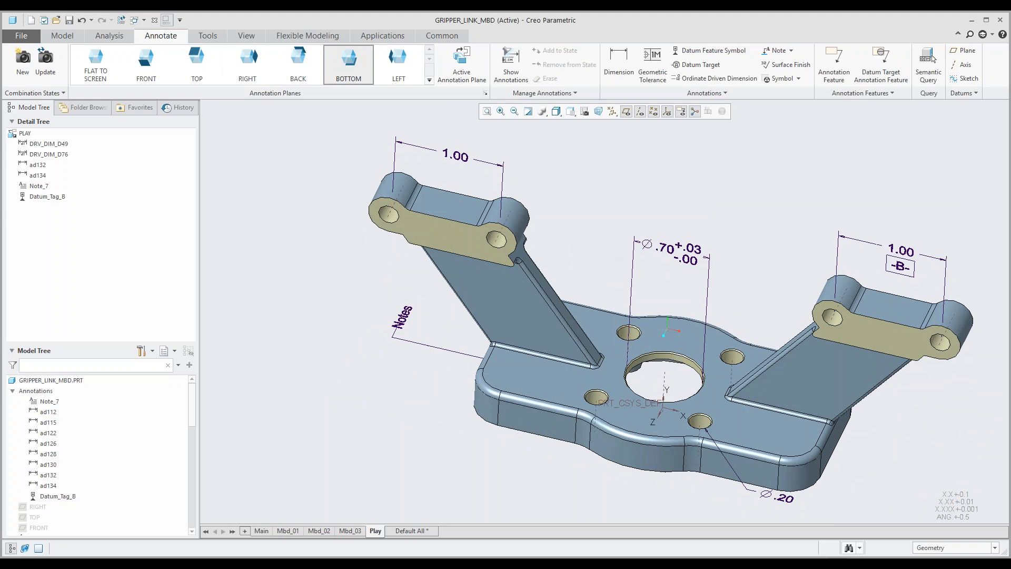
middle_click_drag(569, 210, 542, 254, "shift")
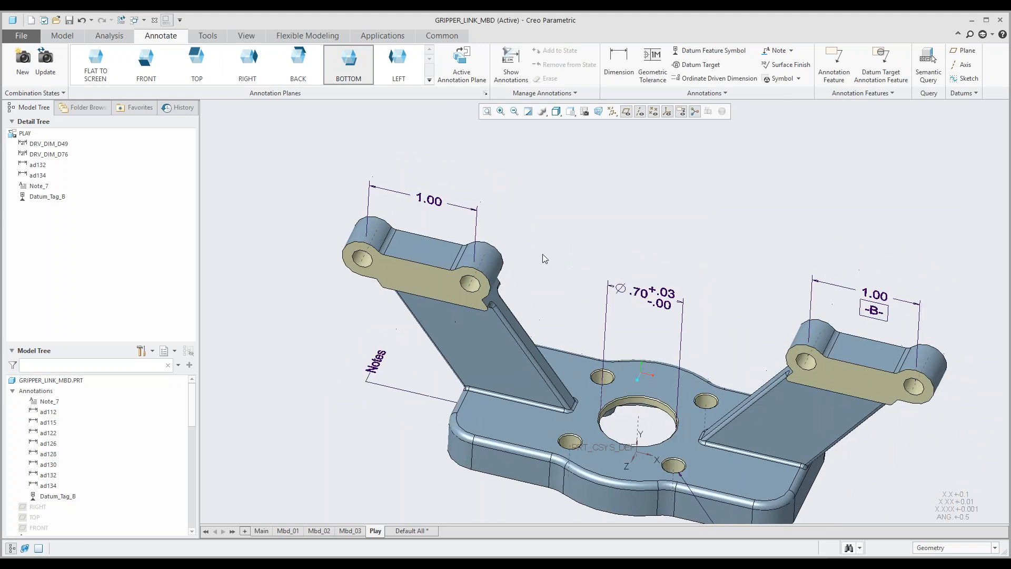
left_click(428, 199)
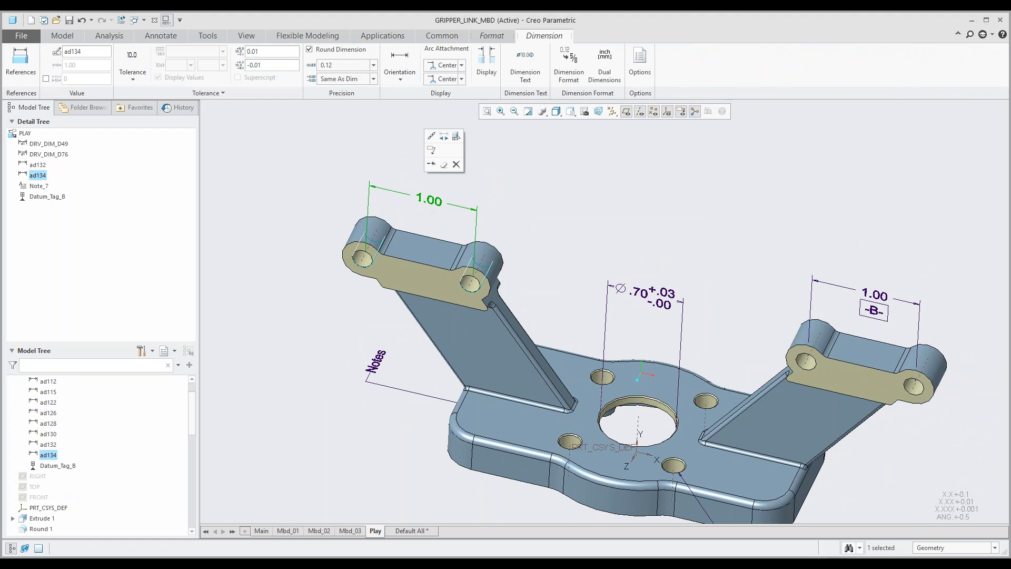
left_click(486, 62)
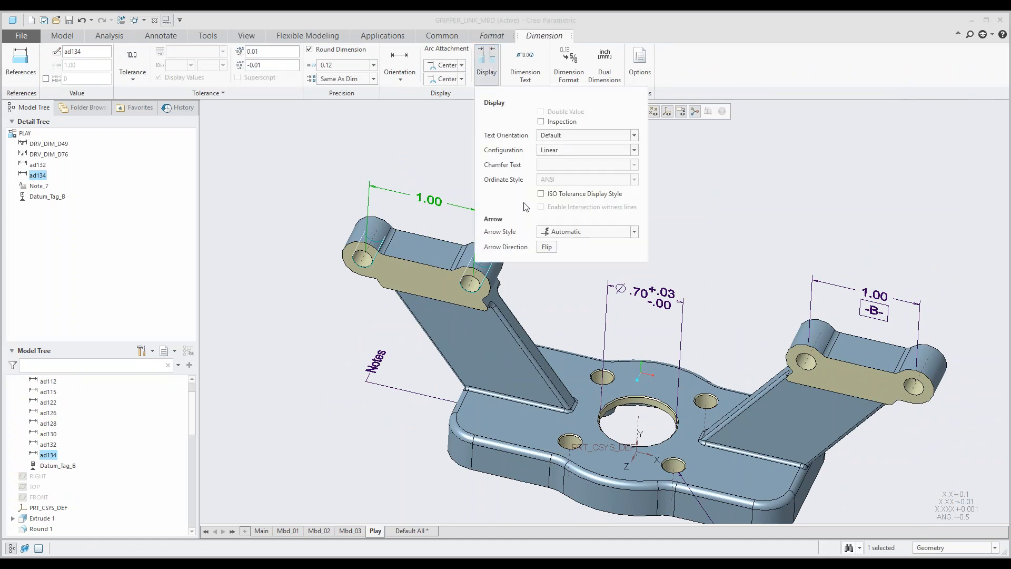
mouse_move(427, 232)
middle_mouse_down("shift")
mouse_move(370, 237)
mouse_move(354, 227)
middle_mouse_up("shift")
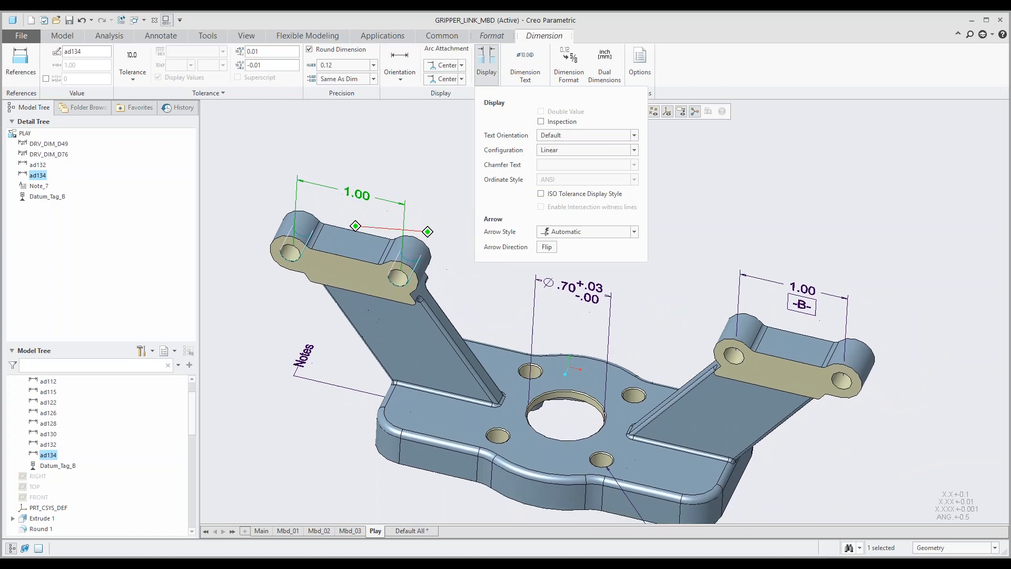
left_click(540, 121)
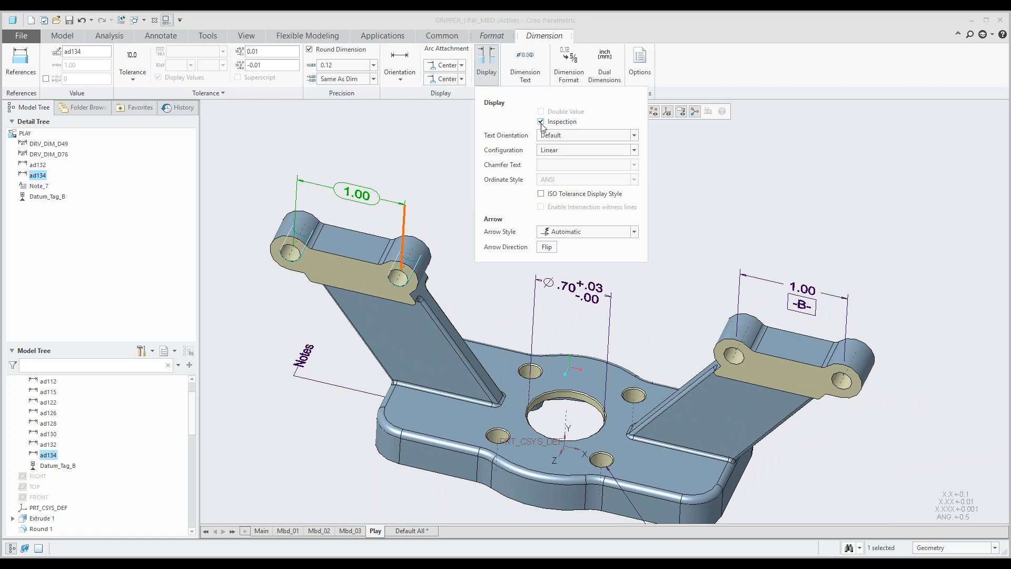
left_click(541, 121)
Step: Try the text orientation "Parallel to and above leader" on the left lug's dimension and settle on "Parallel to and below leader"
left_click(596, 138)
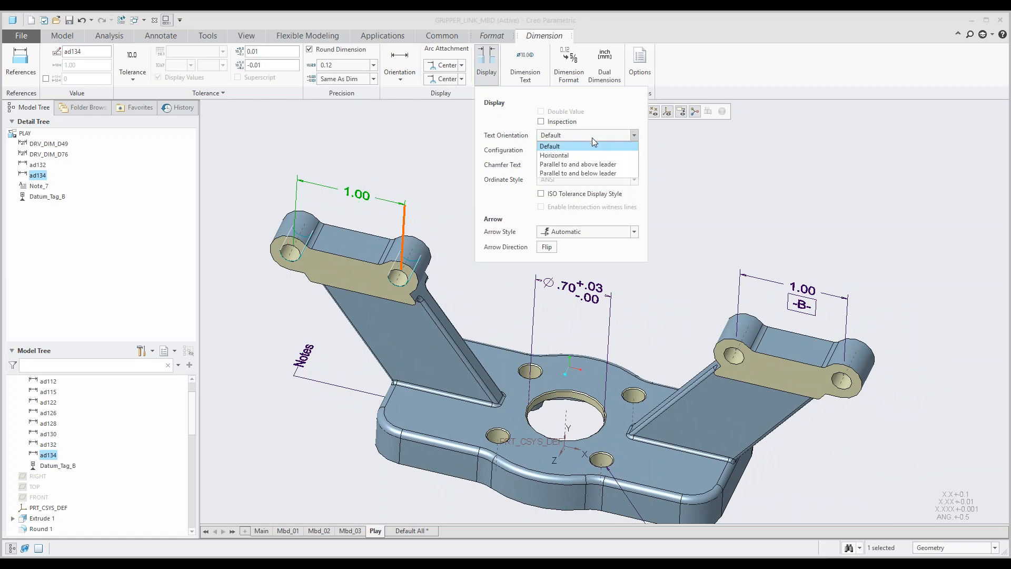
left_click(578, 164)
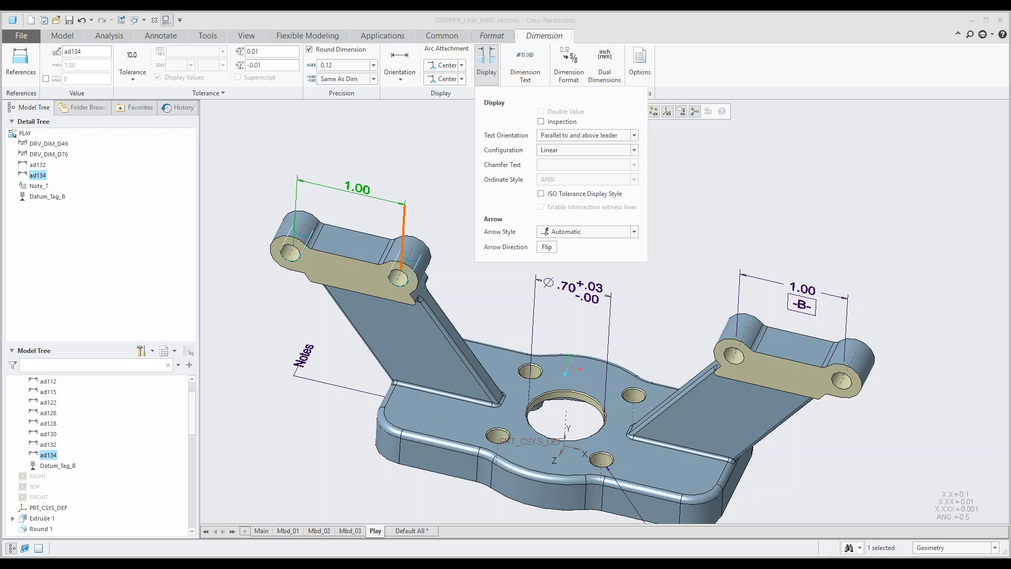
left_click(588, 137)
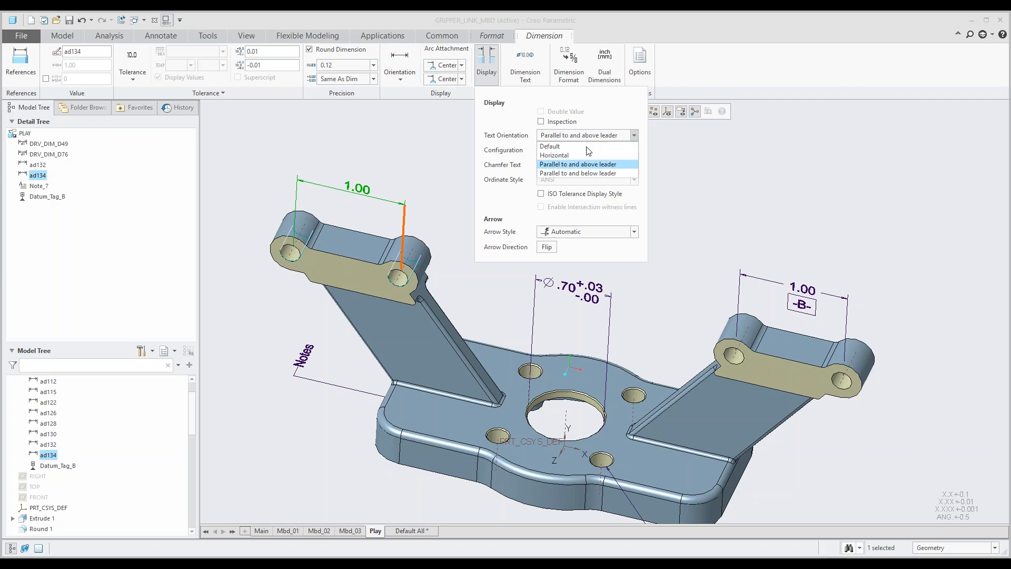
left_click(581, 174)
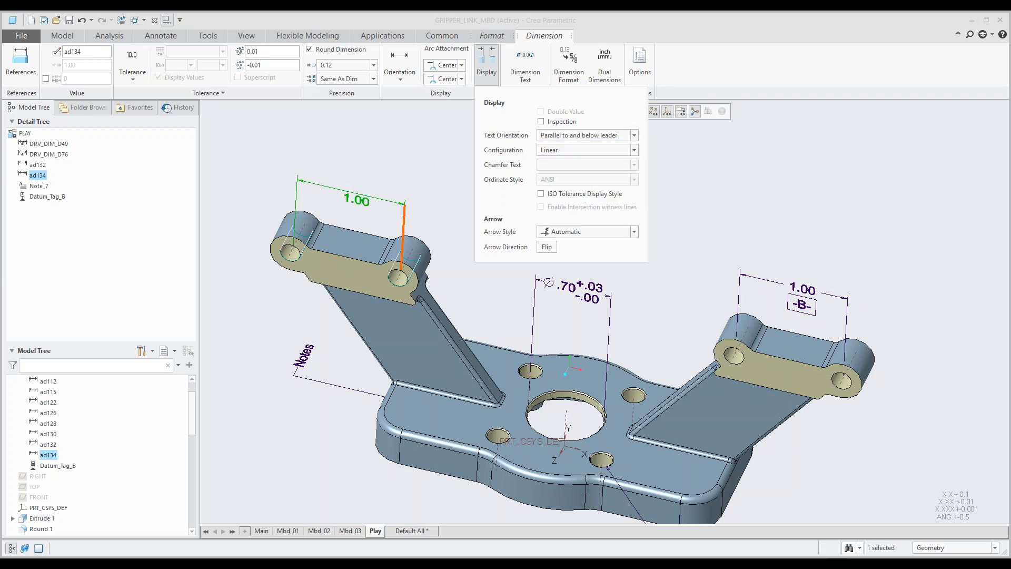
Step: Open the Configuration choices for the left hinge lug's dimension
left_click(569, 150)
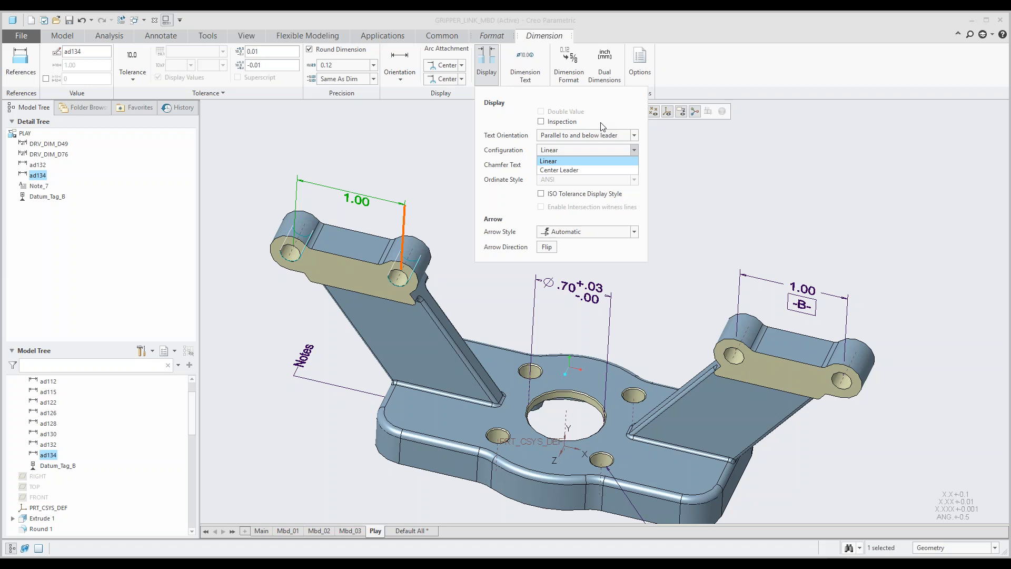
Step: Set the arrow style of the left hinge lug's dimension to Filled Box and inspect the arrow end up close
left_click(585, 237)
left_click(634, 233)
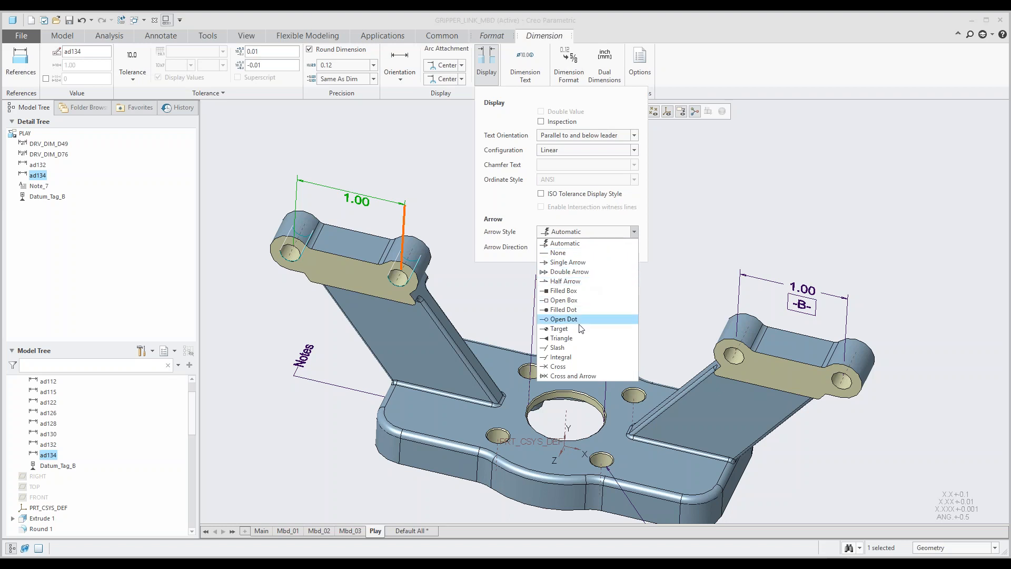
left_click(574, 291)
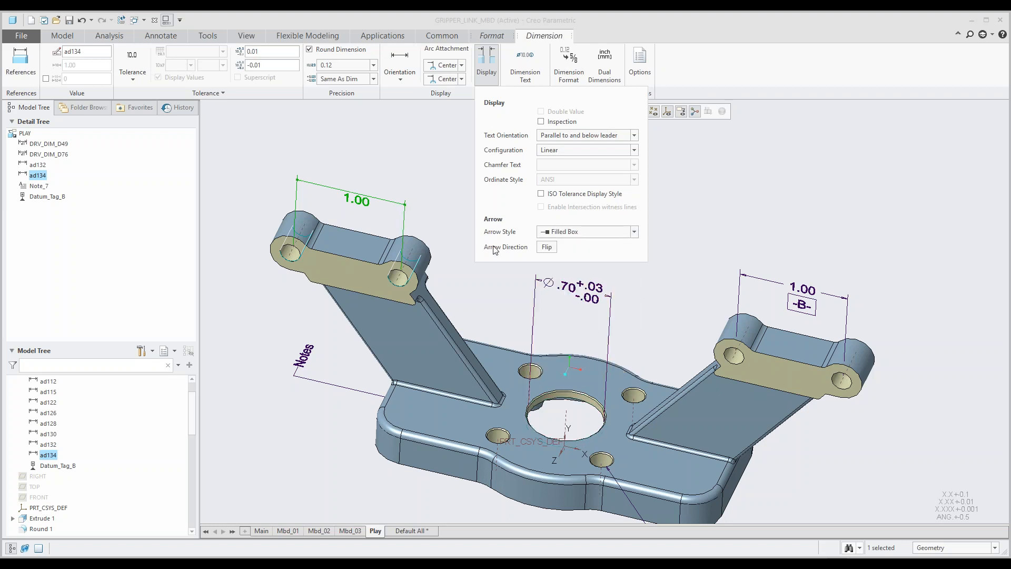
scroll(436, 211, "up", 5)
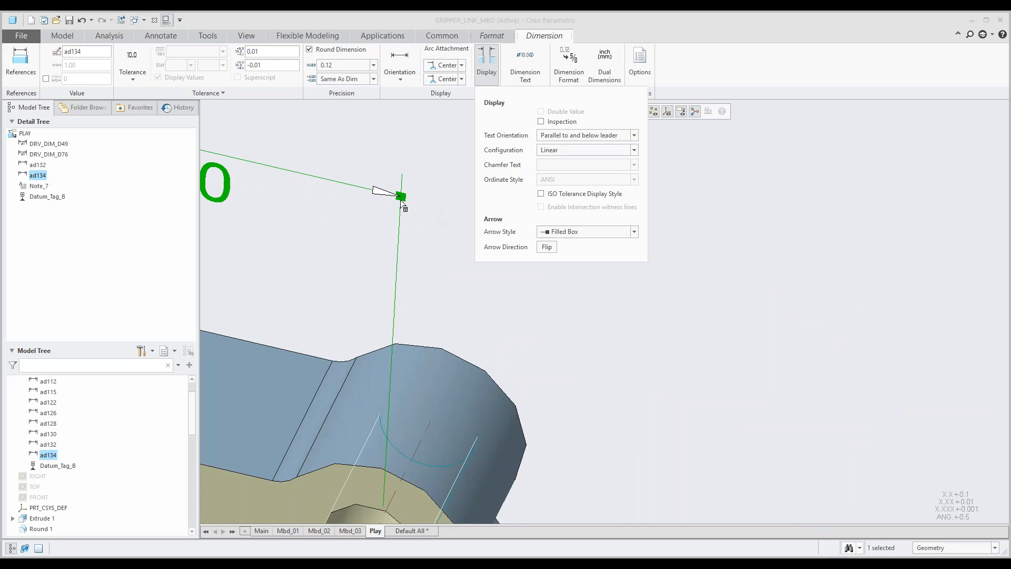
scroll(402, 201, "down", 5)
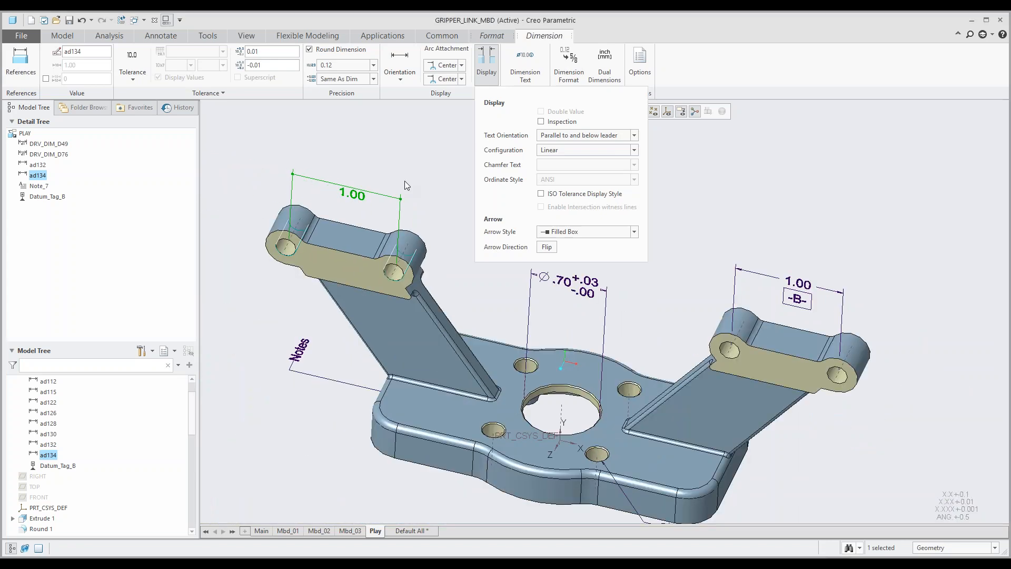
left_click(426, 165)
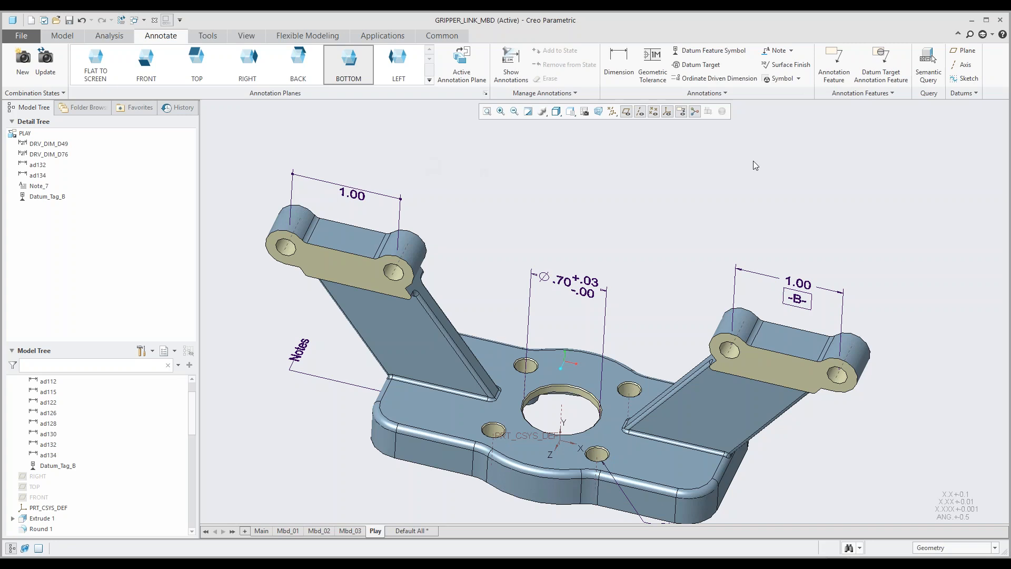
left_click(790, 51)
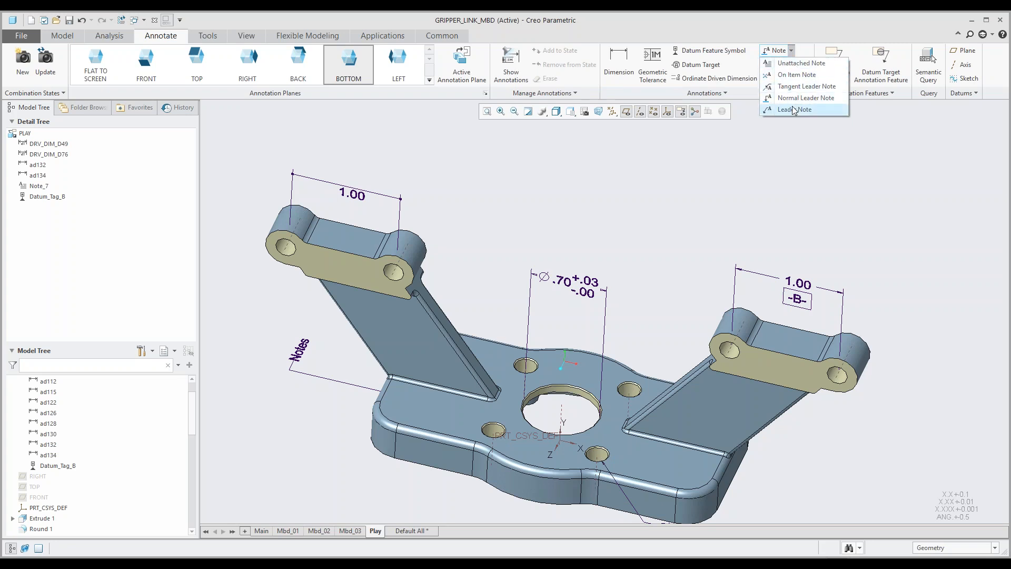
left_click(687, 152)
scroll(594, 239, "up", 2)
mouse_move(594, 239)
middle_mouse_down()
mouse_move(598, 248)
mouse_move(589, 242)
middle_mouse_up()
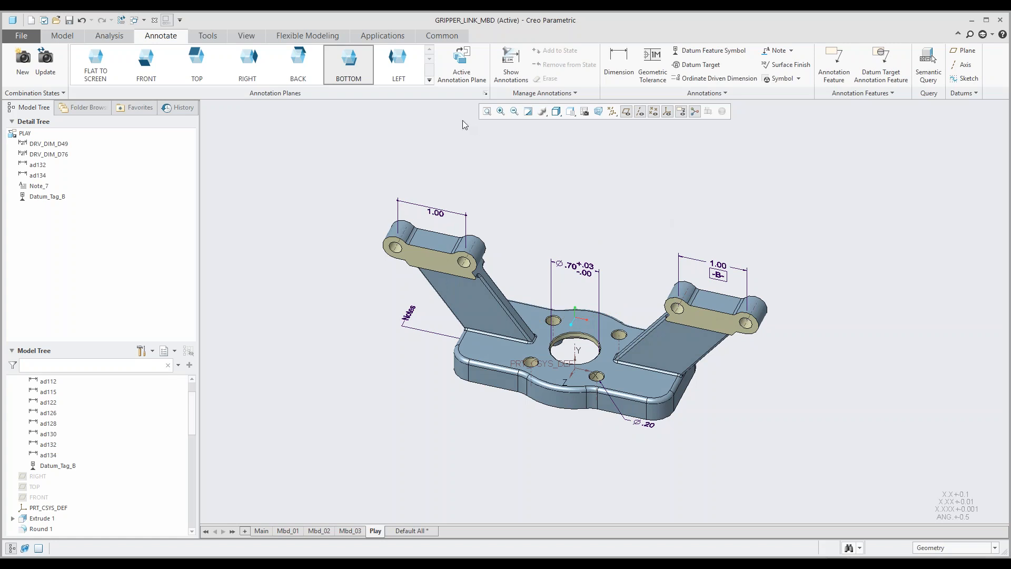
Step: Switch to the open part CONNECTOR_BRACKET_FULL.PRT and bring up its annotation environment with the combination states
left_click(143, 21)
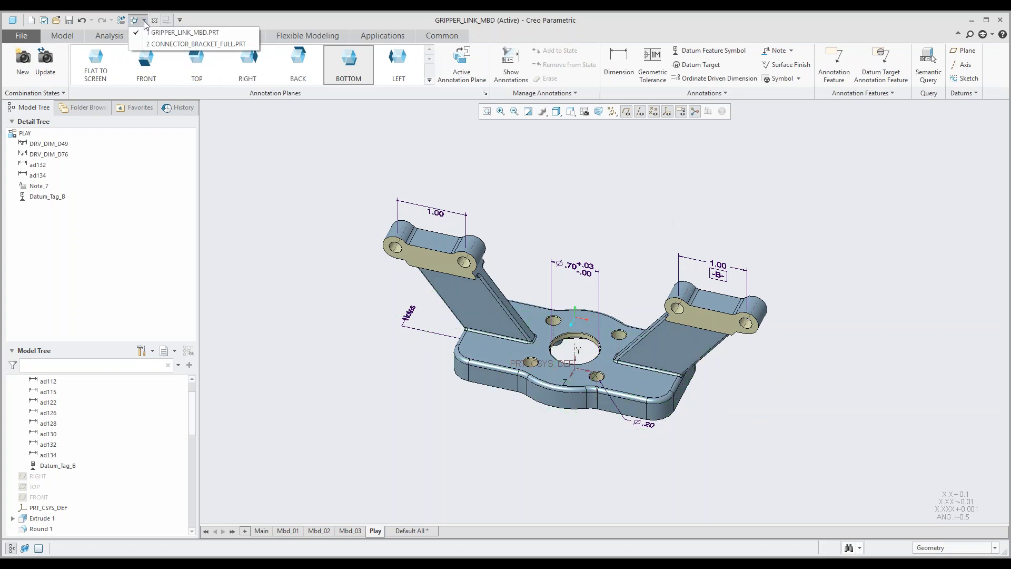
left_click(173, 44)
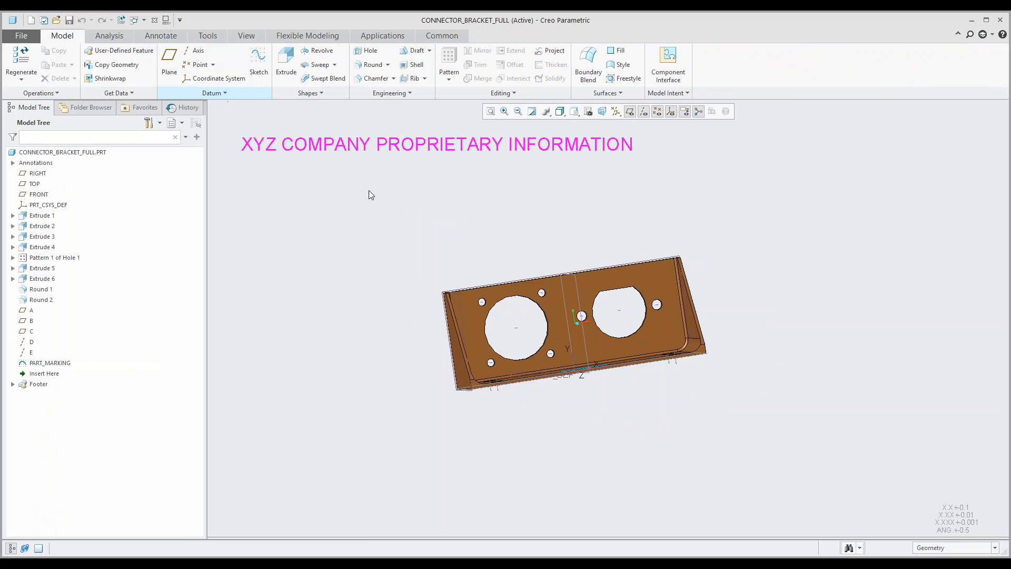
middle_click_drag(531, 245, 513, 275)
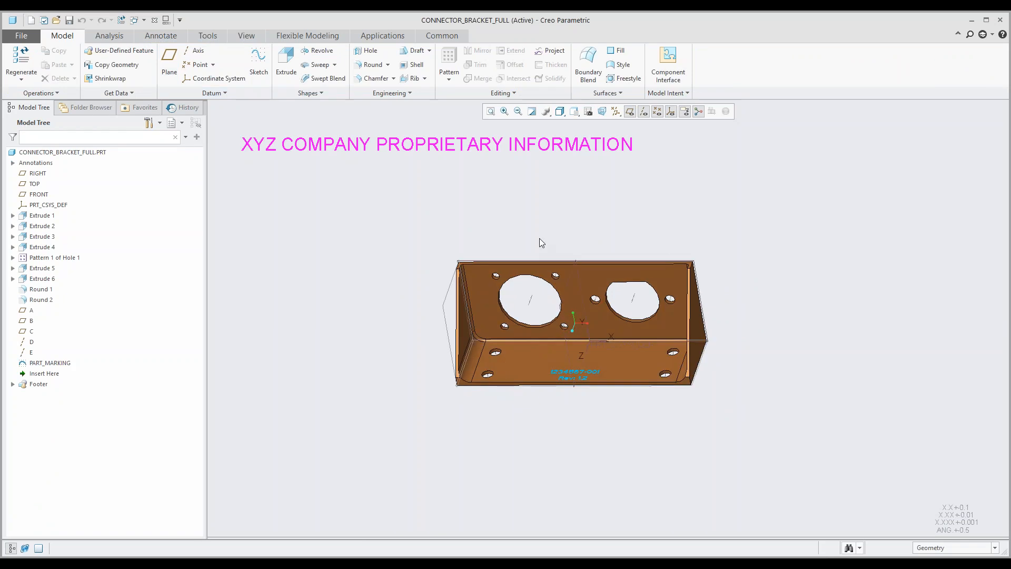
middle_click_drag(539, 242, 483, 249, "shift")
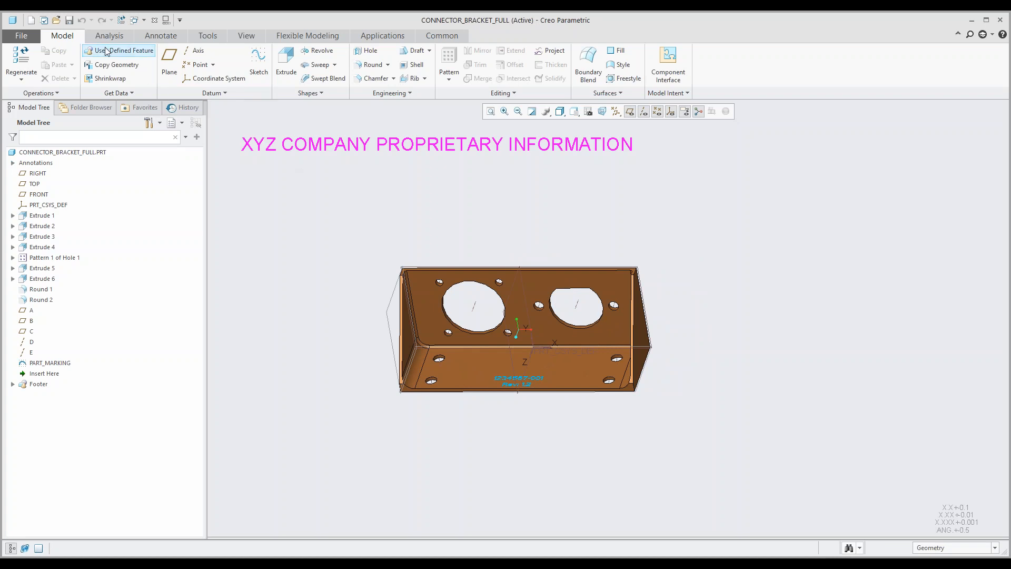
left_click(157, 41)
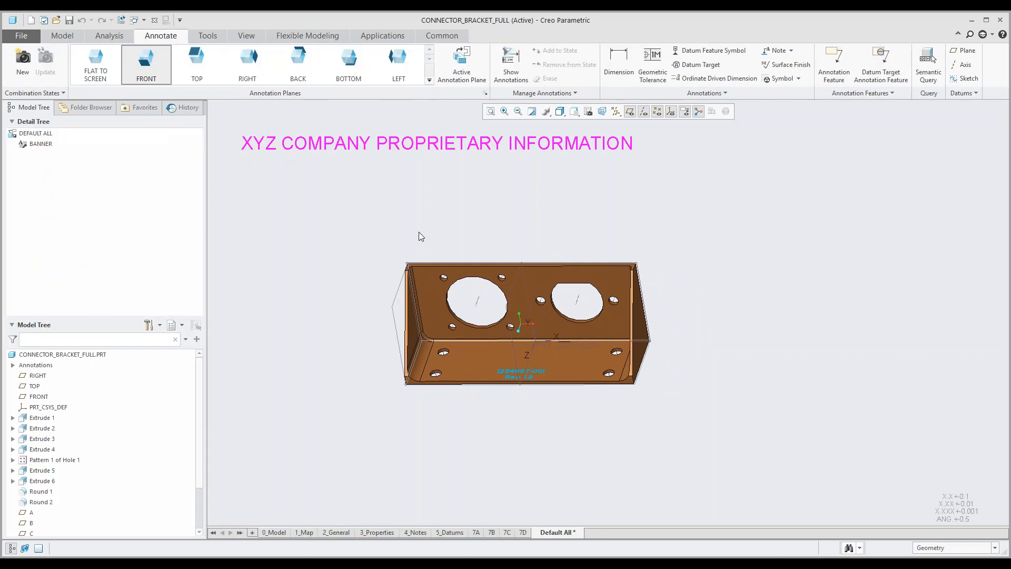
Step: Review the bracket's 0_Model and 1_Map combination states and follow the site map link to the general information
left_click(275, 533)
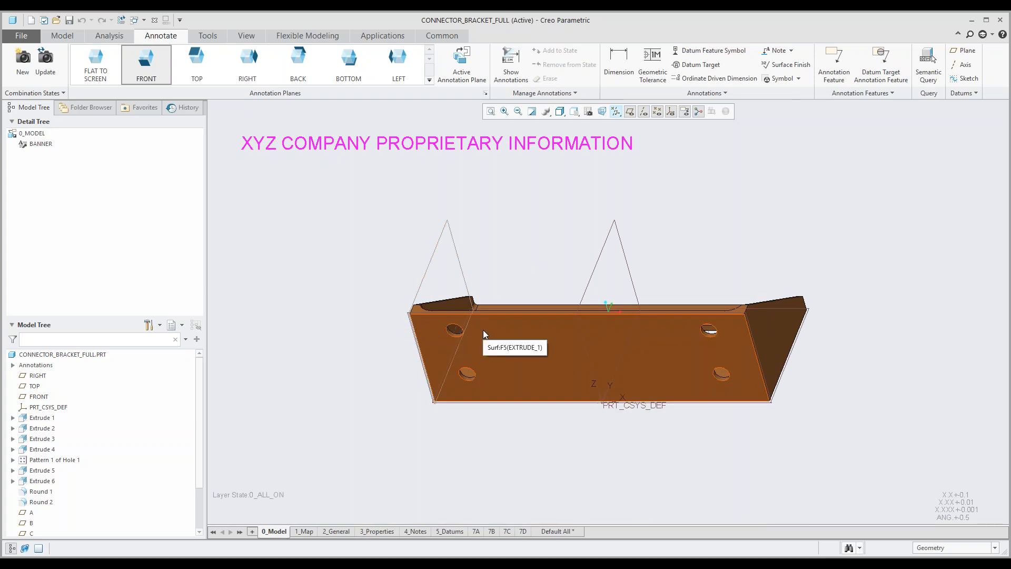
middle_click_drag(463, 356, 466, 411)
left_click(310, 532)
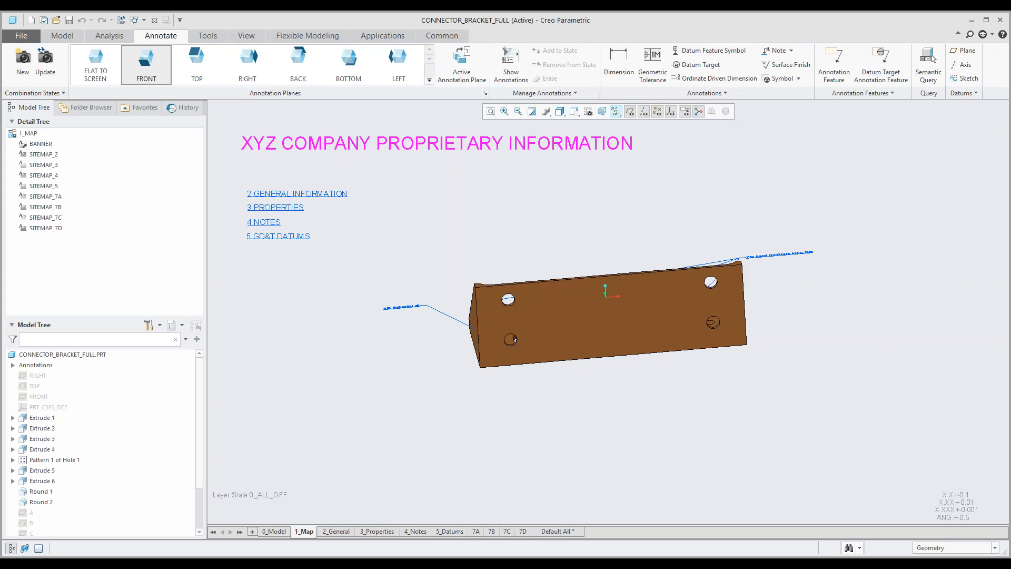
left_click(316, 199, "ctrl")
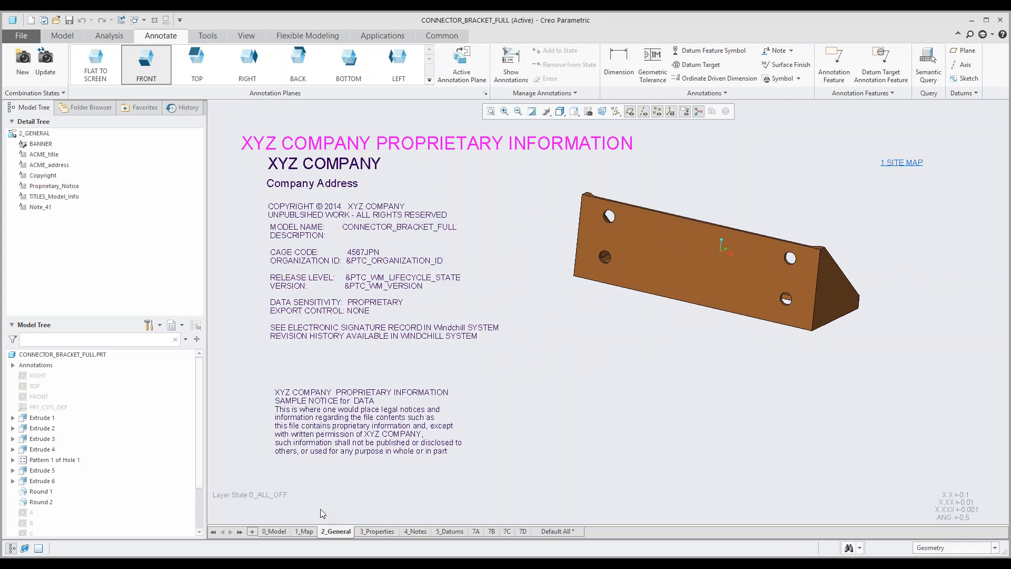
mouse_move(336, 534)
Step: Use the site map links to review the bracket's properties and notes states, and return to the site map
left_click(904, 165, "ctrl")
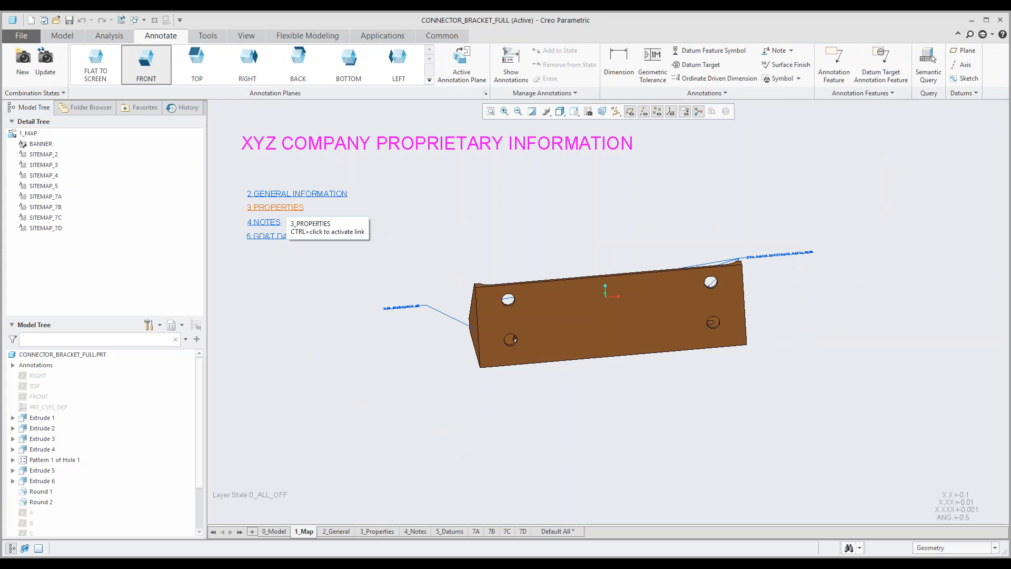
left_click(276, 207, "ctrl")
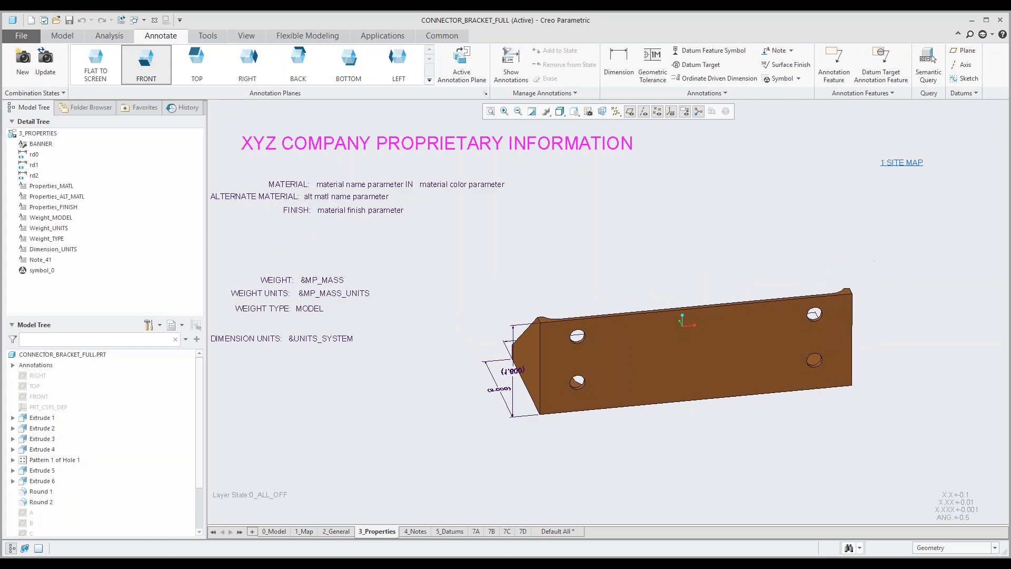
mouse_move(379, 533)
left_click(901, 164)
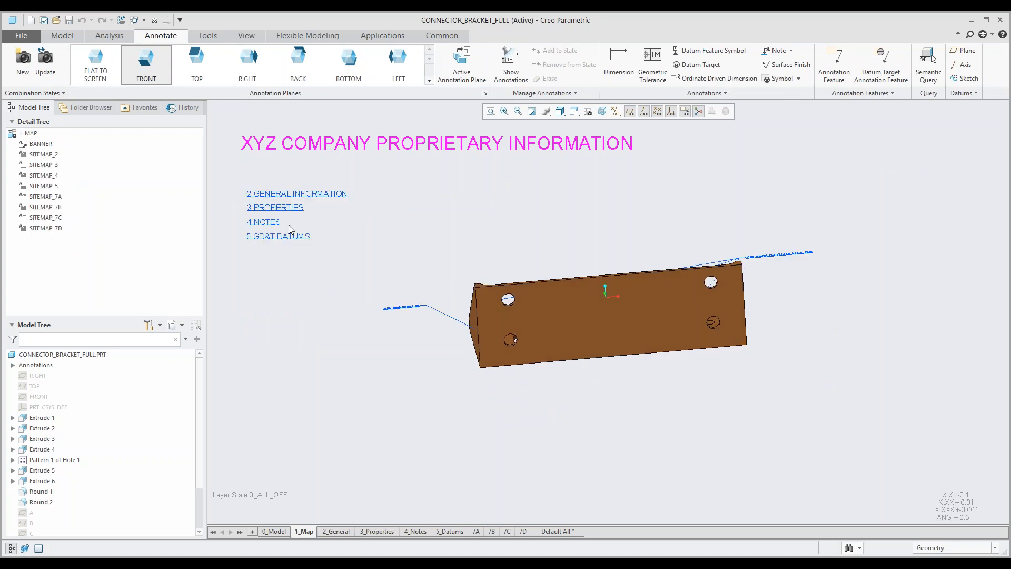
left_click(269, 222)
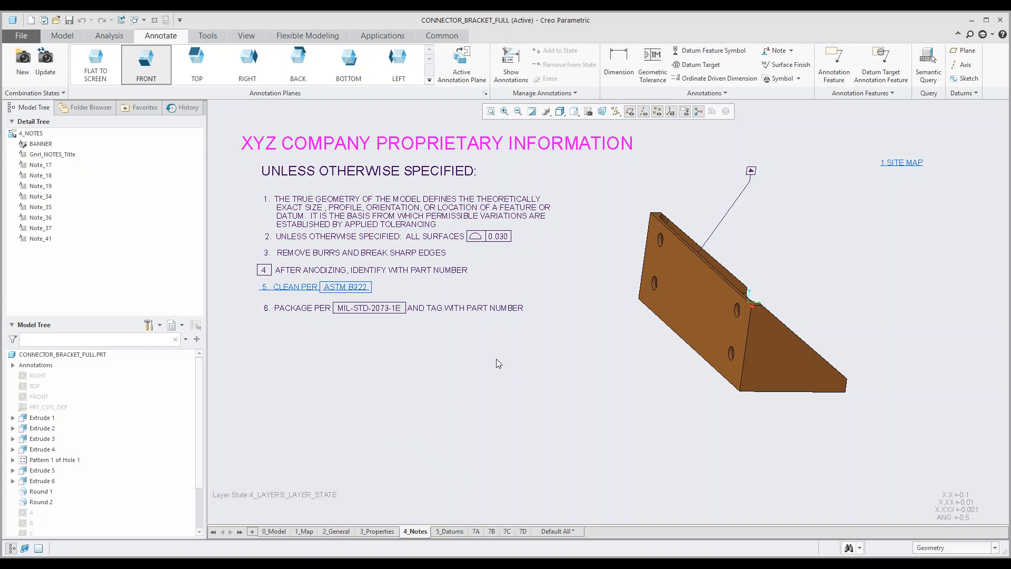
left_click(895, 162)
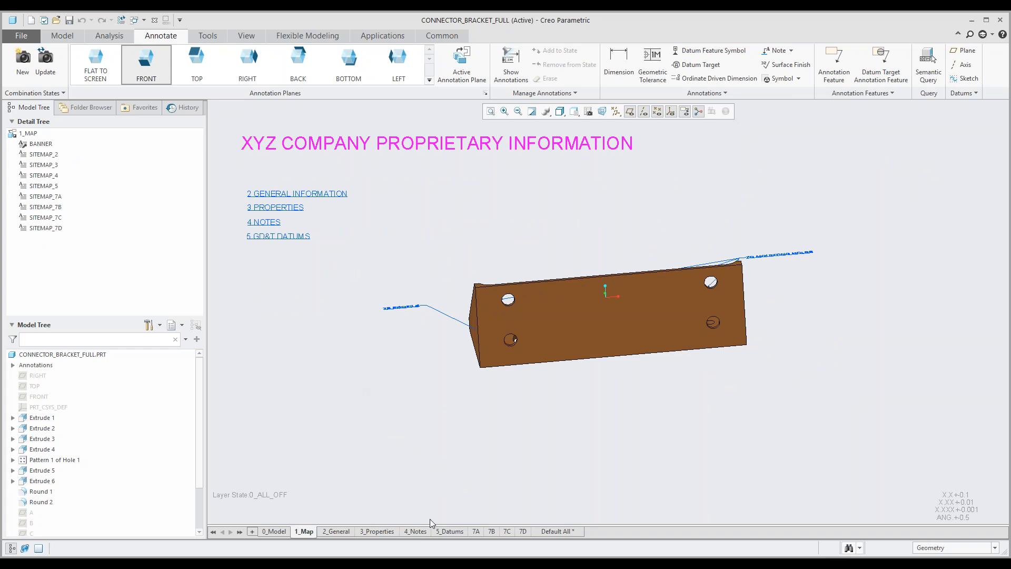
Step: Examine the datum symbols, dimensions and tolerances in the bracket's 5_Datums, 7A, 7B, 7C and 7D combination states
left_click(446, 532)
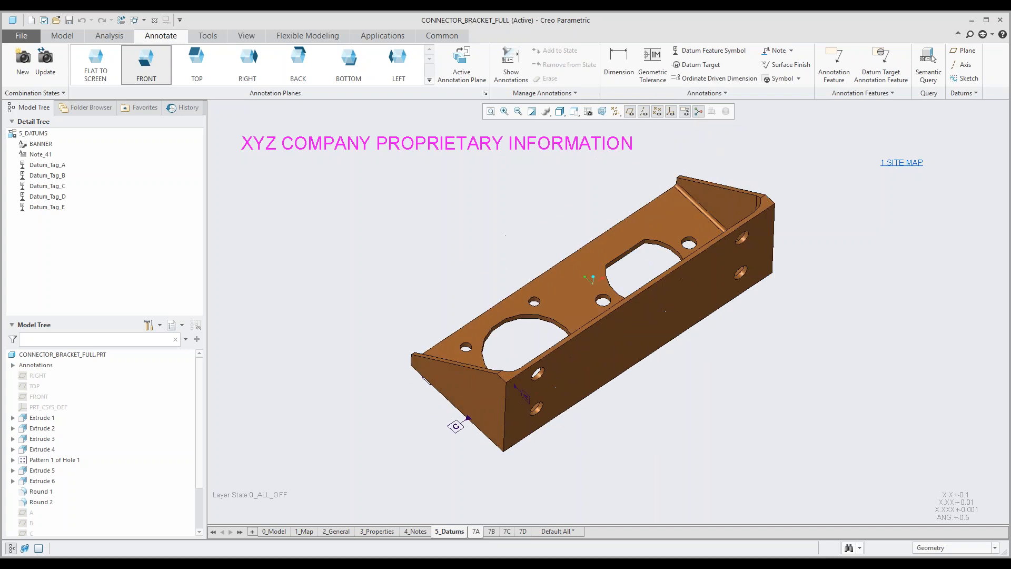
left_click(476, 532)
mouse_move(582, 388)
middle_mouse_down()
mouse_move(544, 433)
mouse_move(552, 449)
mouse_move(552, 381)
mouse_move(547, 402)
mouse_move(562, 442)
middle_mouse_up()
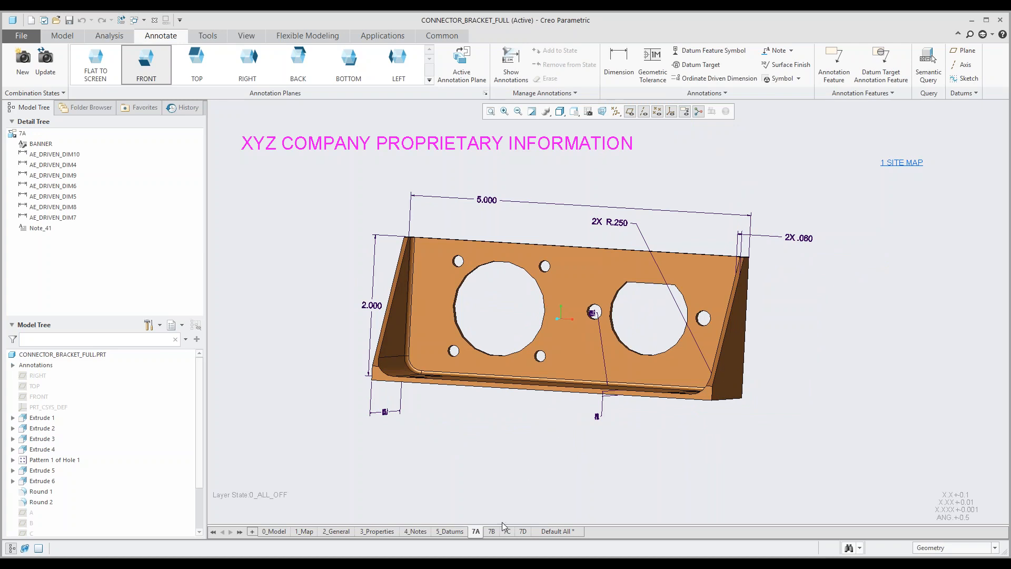
left_click(490, 531)
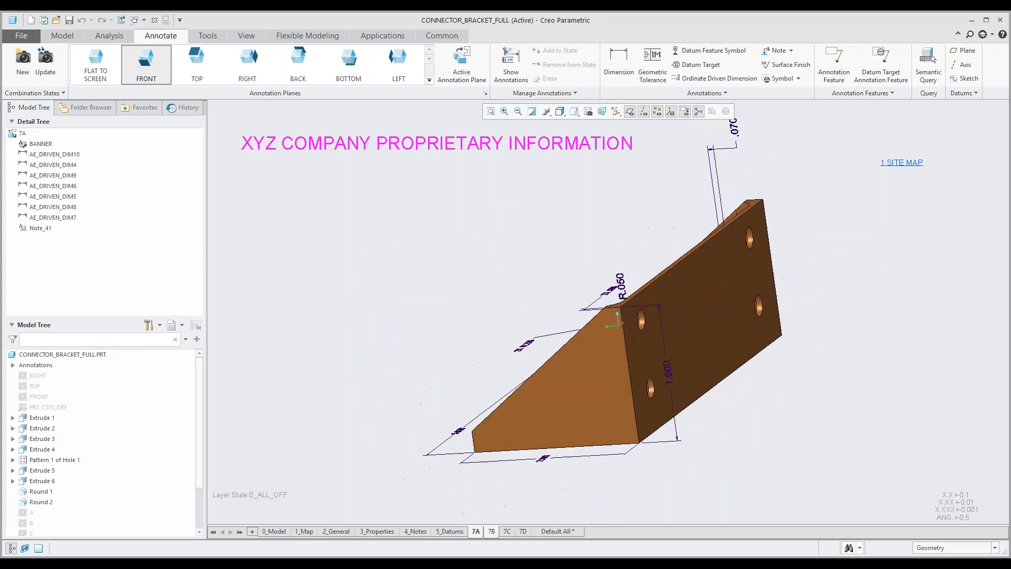
mouse_move(517, 325)
middle_mouse_down()
mouse_move(511, 334)
mouse_move(600, 322)
middle_mouse_up()
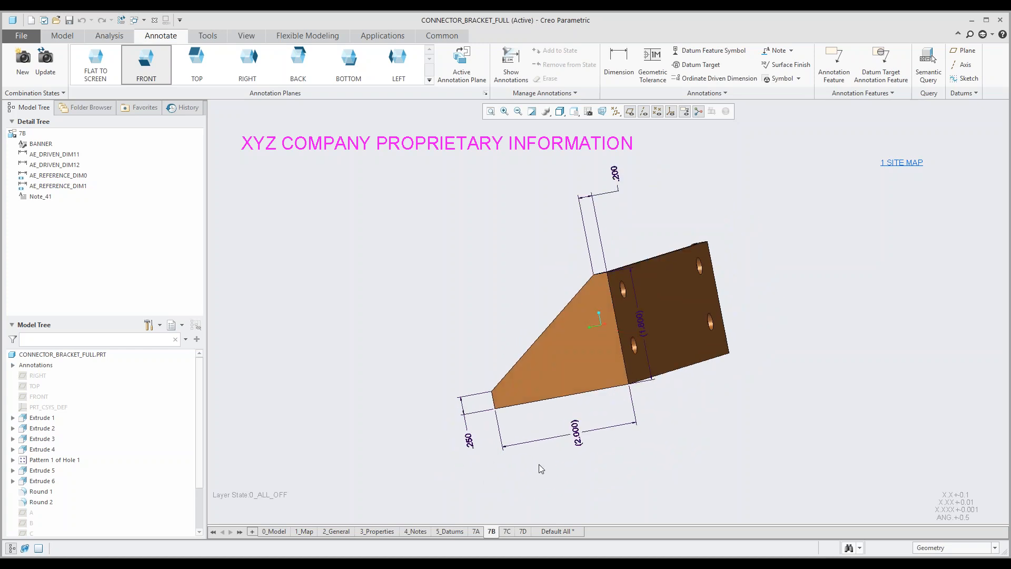
left_click(507, 531)
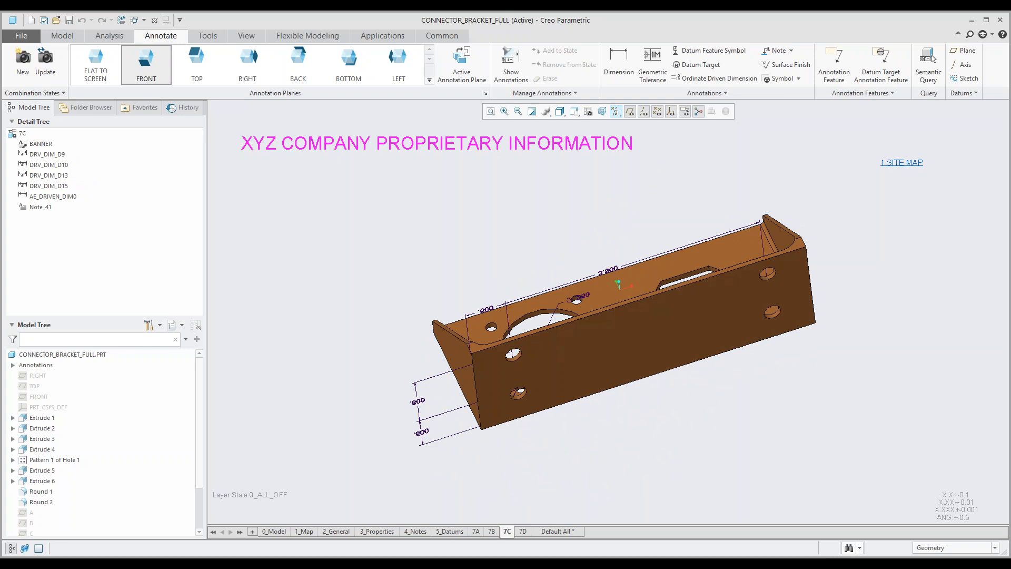
left_click(523, 531)
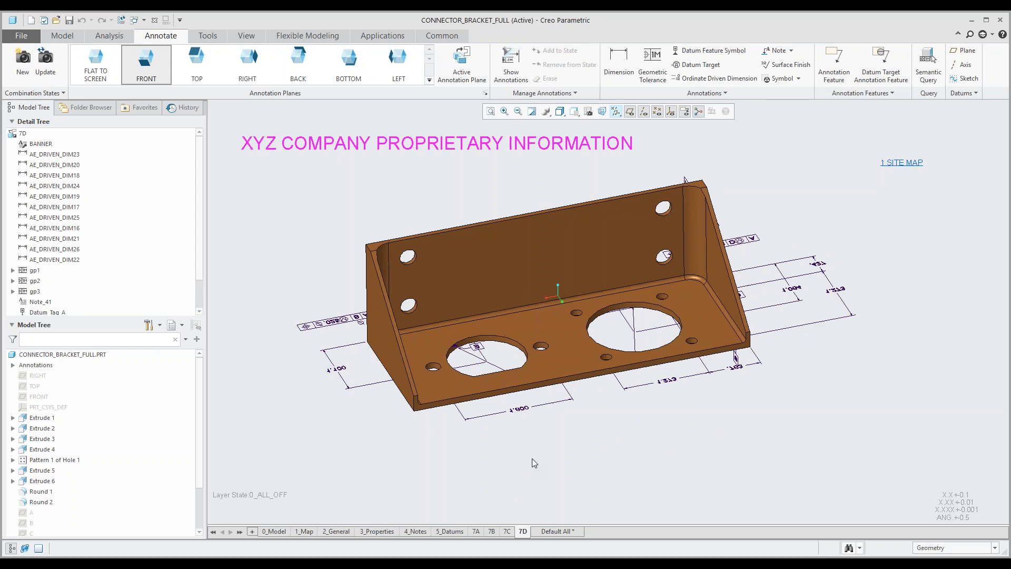
middle_click_drag(497, 381, 512, 353)
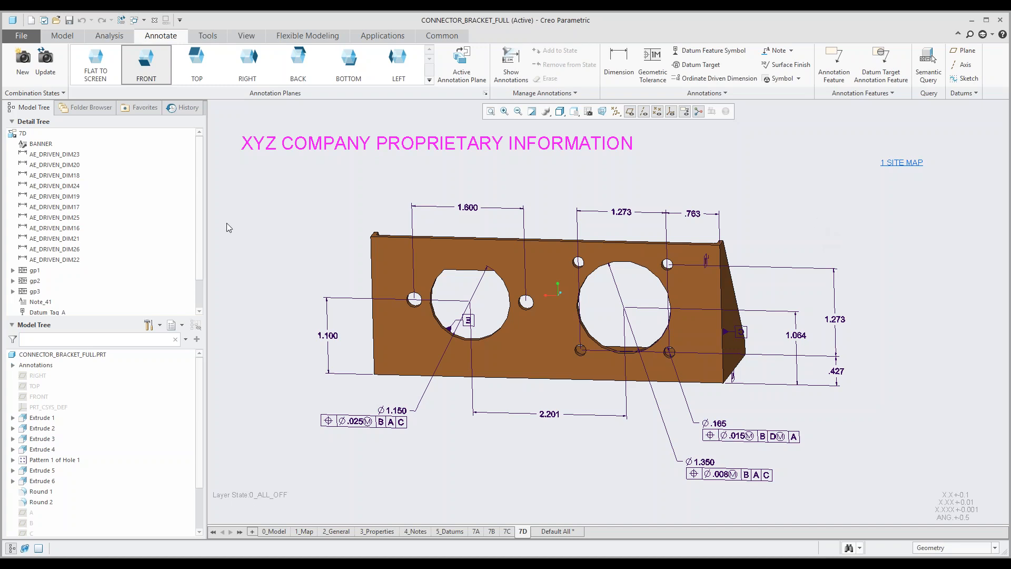
middle_click_drag(463, 312, 449, 314)
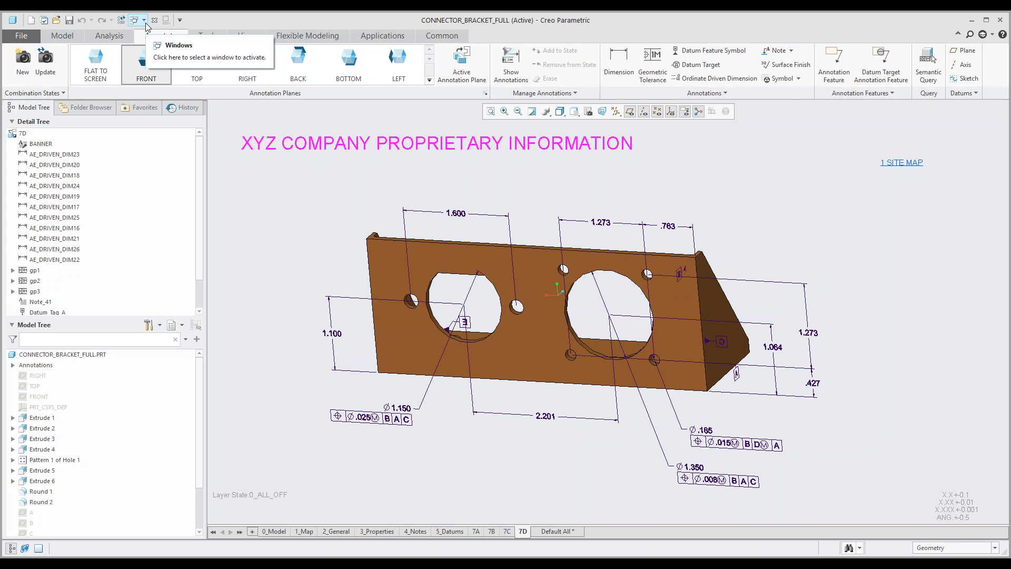
Step: Open the start part mbd_start-part.prt from the Data folder
left_click(56, 20)
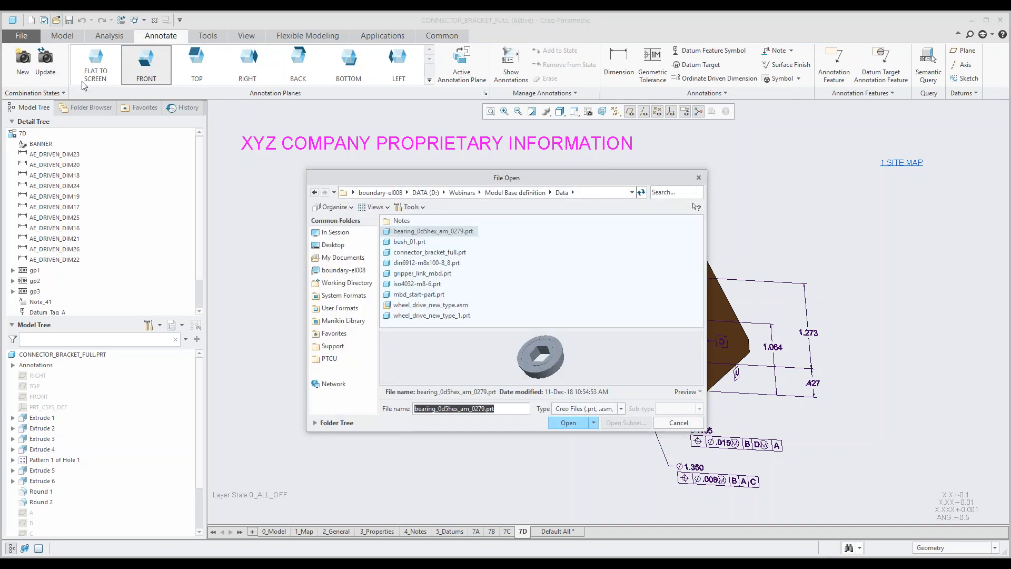
left_click(417, 296)
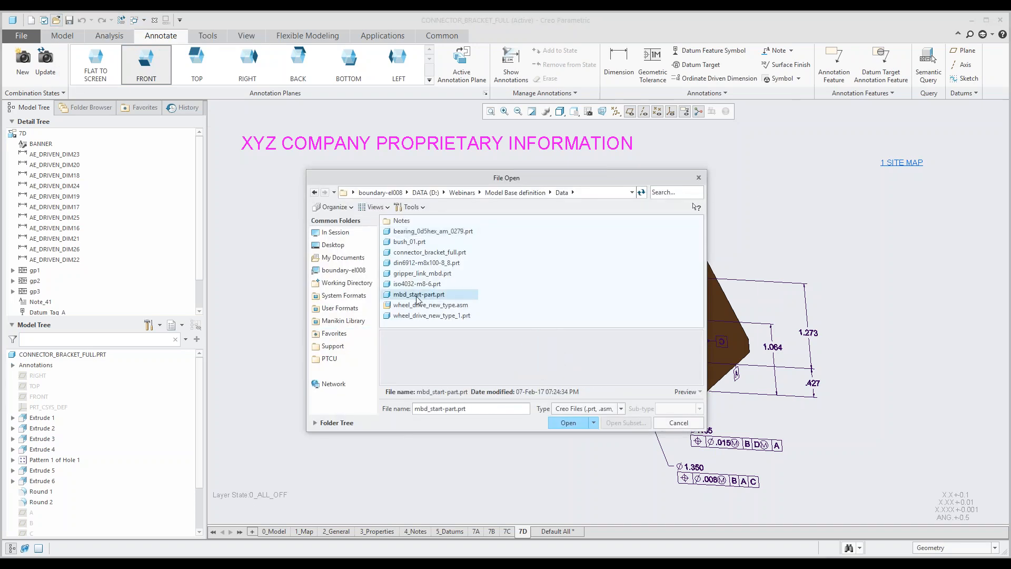
left_click(568, 422)
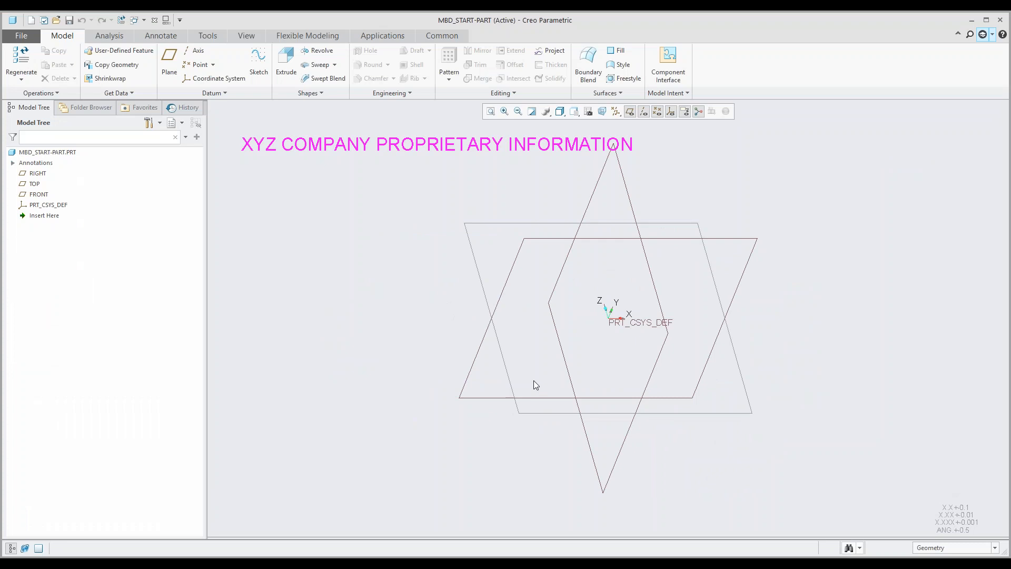
scroll(526, 393, "down", 2)
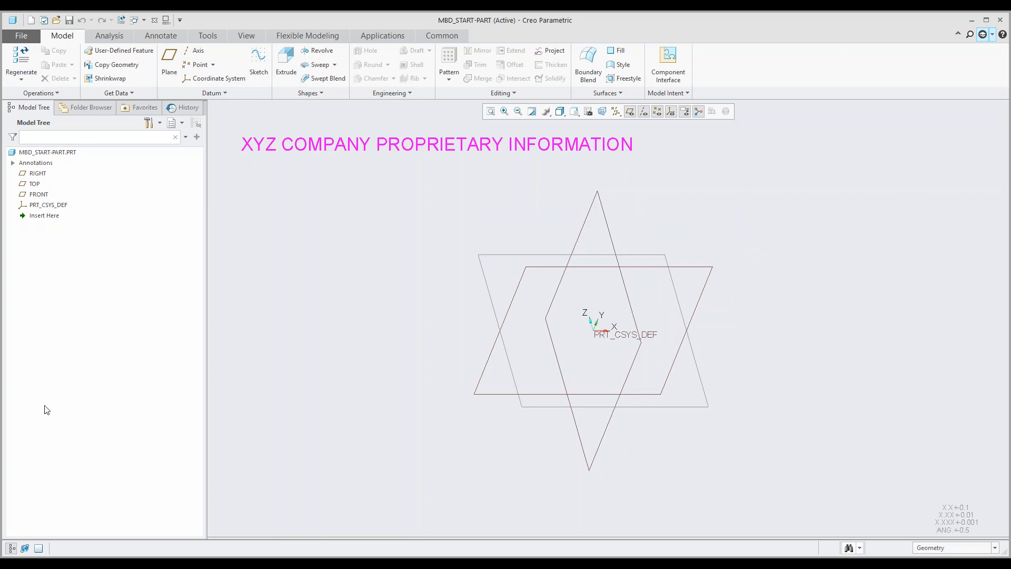
Step: Bring up the start part's annotation environment and identify its BANNER annotation in the Default All state
left_click(169, 37)
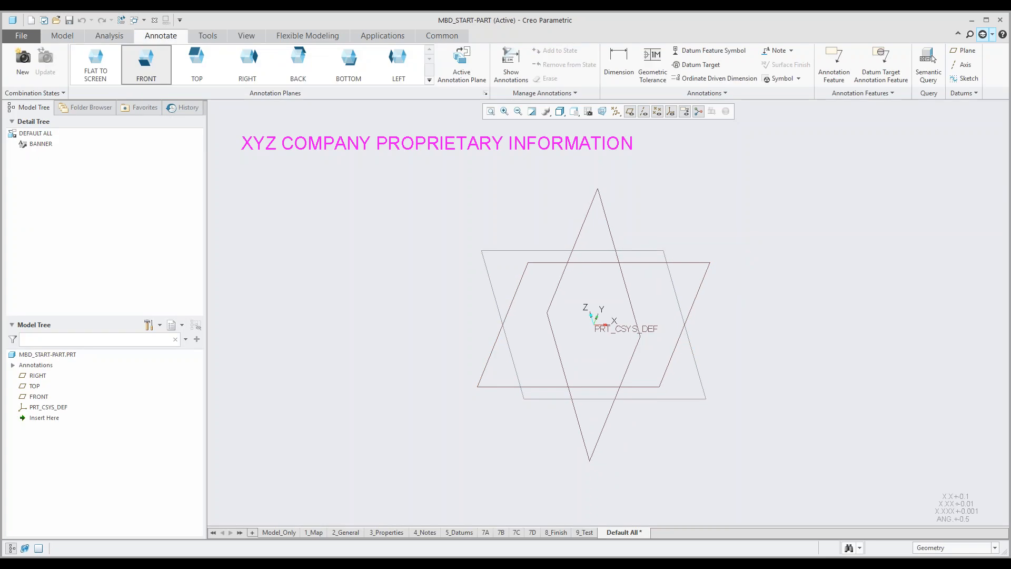
left_click(41, 144)
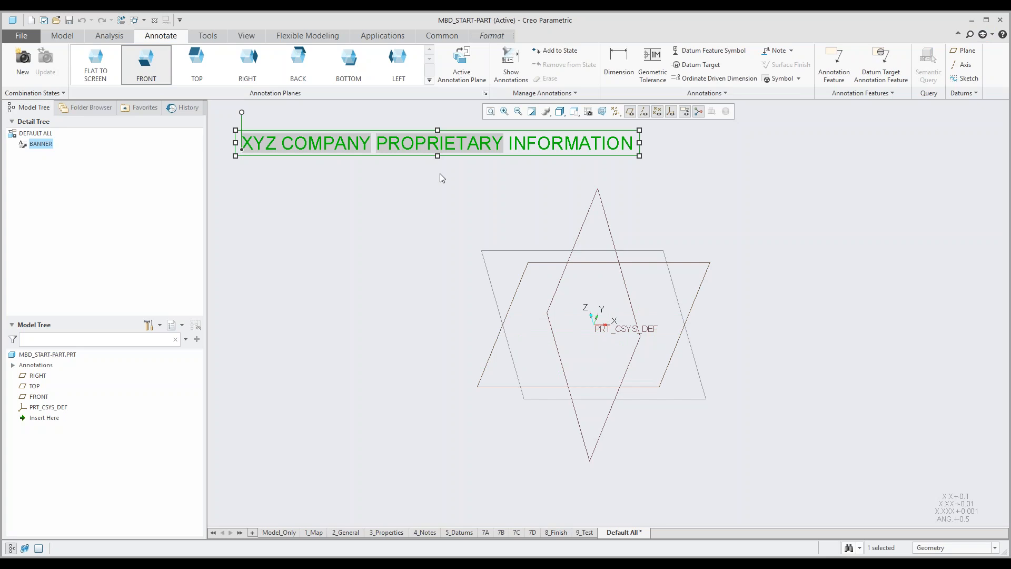
left_click(425, 199)
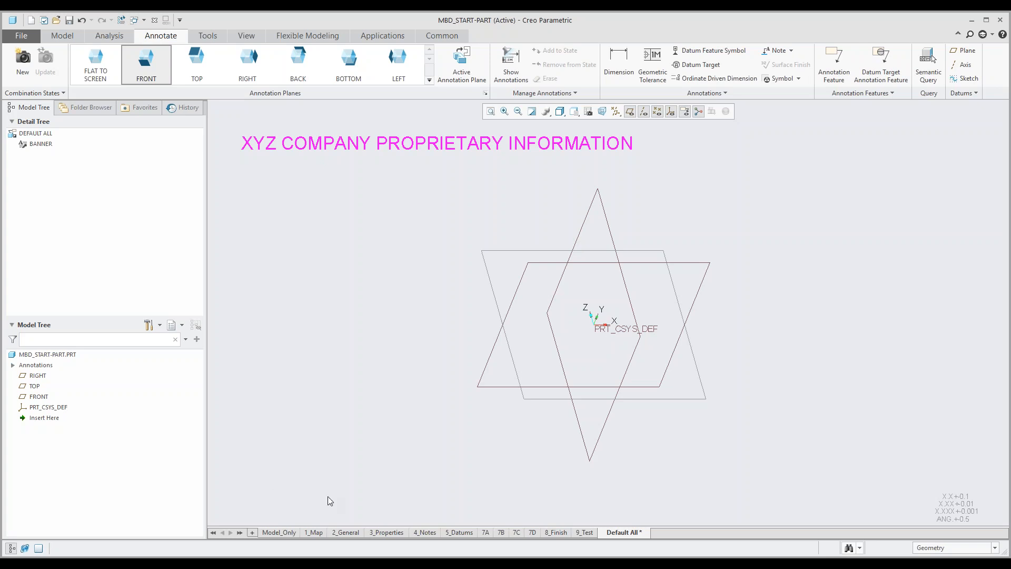
Step: Review the start part's Model_Only, 1_Map, 2_General, 3_Properties, 4_Notes, 5_Datums and 7A combination states, and return to Model_Only
left_click(279, 532)
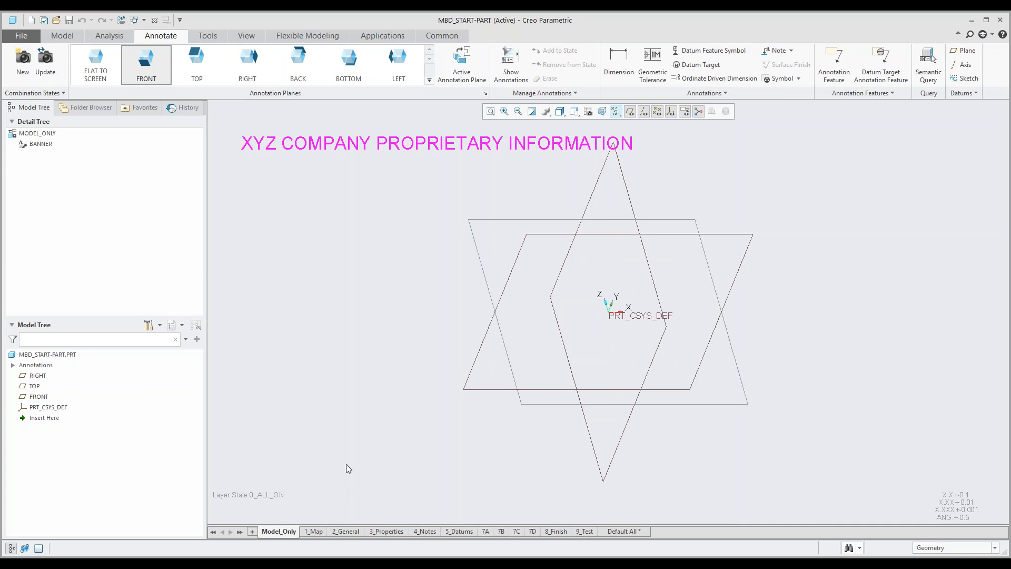
left_click(314, 531)
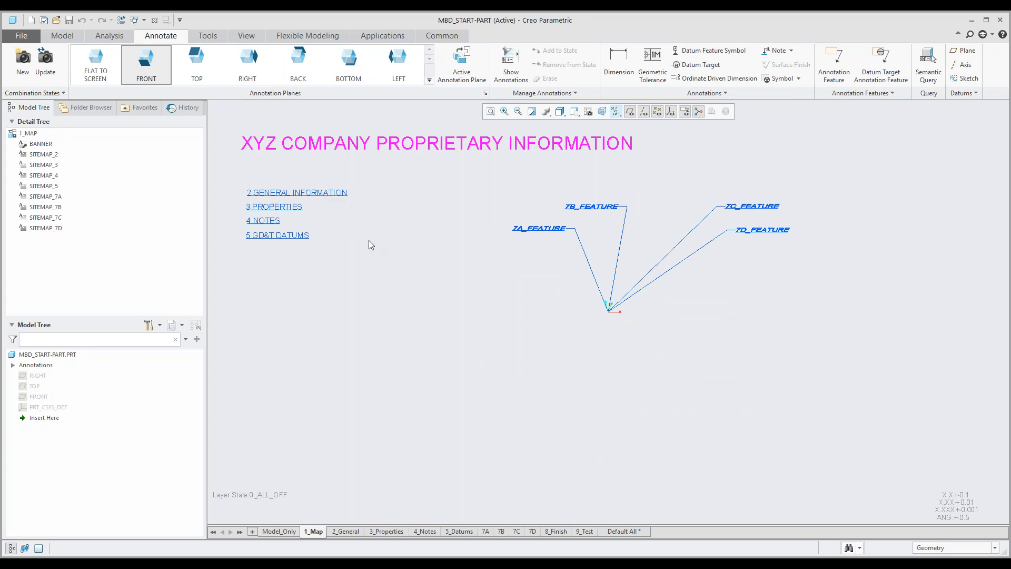
left_click(345, 531)
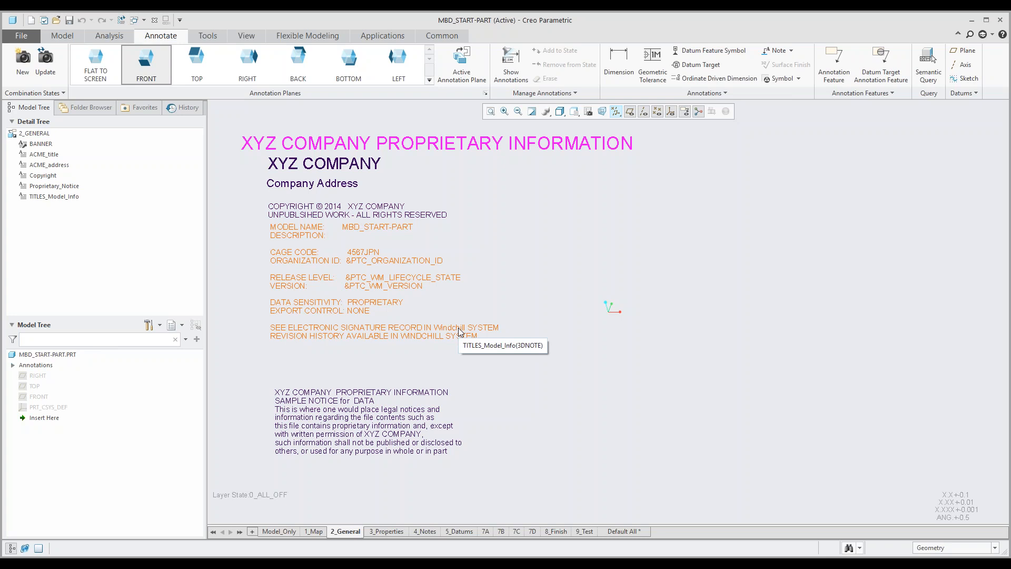
left_click(388, 532)
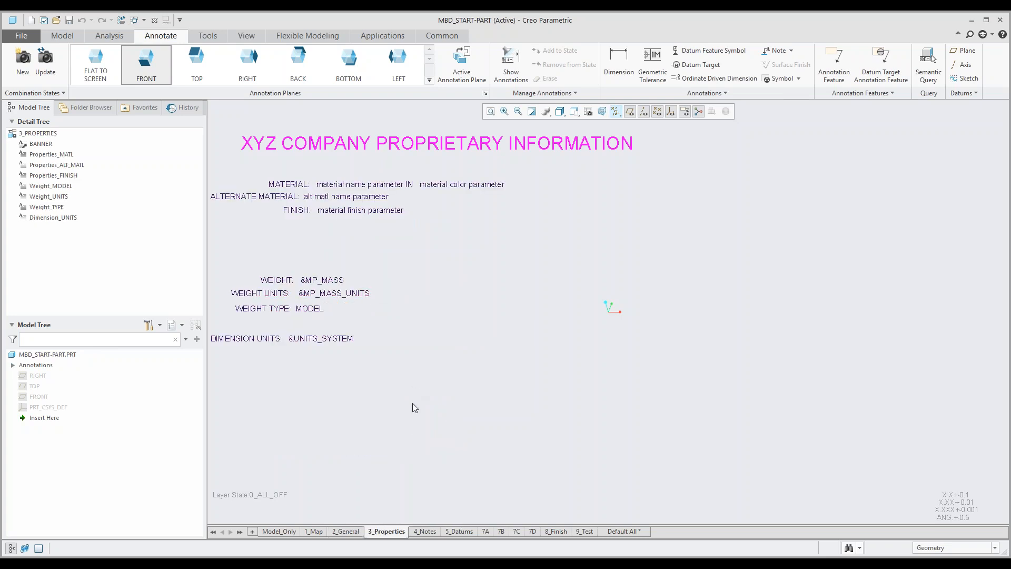
left_click(424, 531)
left_click(459, 531)
left_click(485, 531)
left_click(272, 532)
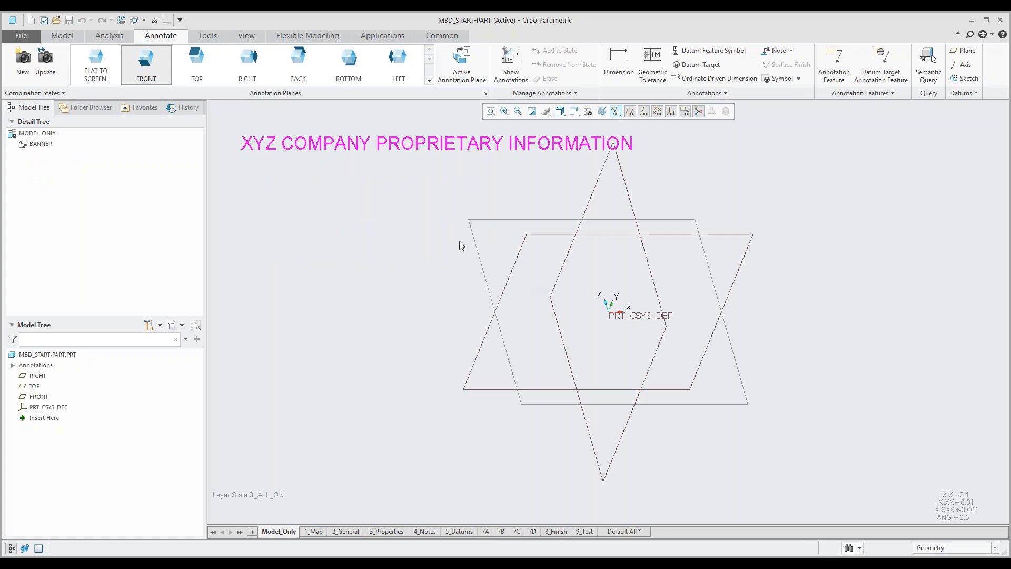
Step: Start an Extrude on the FRONT plane and sketch a center rectangle about 334 by 311 in at the origin
left_click(62, 35)
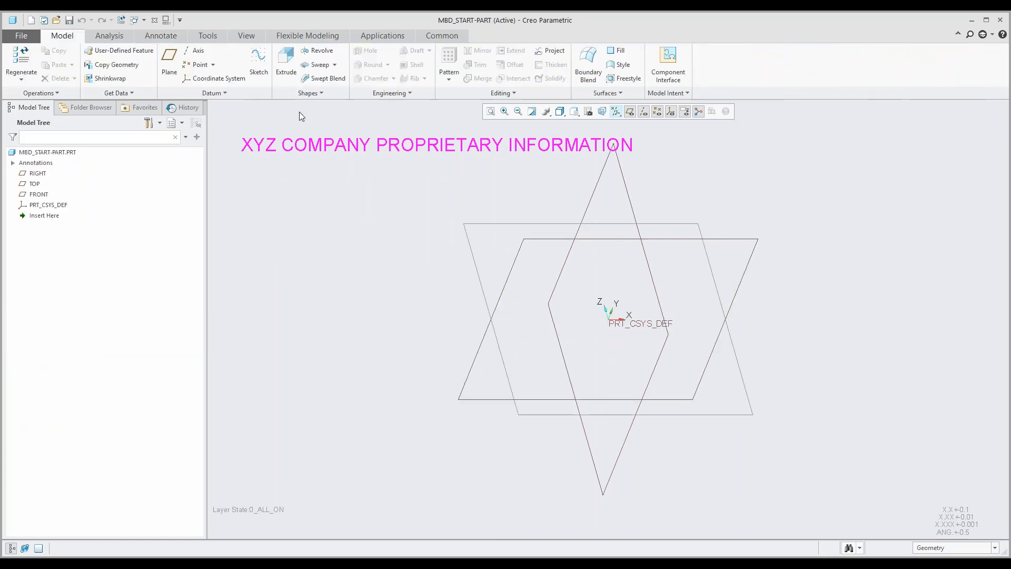
left_click(286, 63)
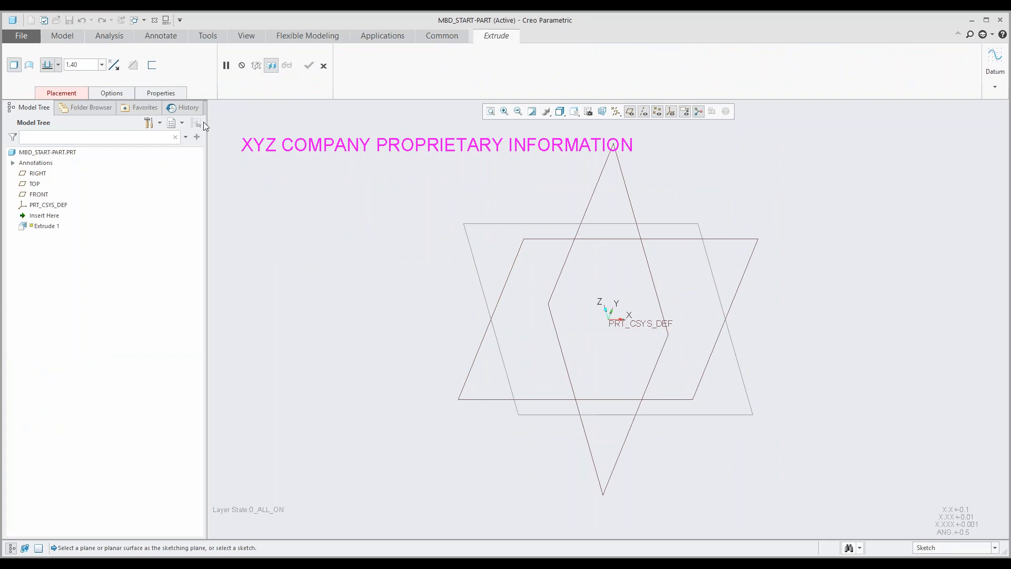
left_click(469, 400)
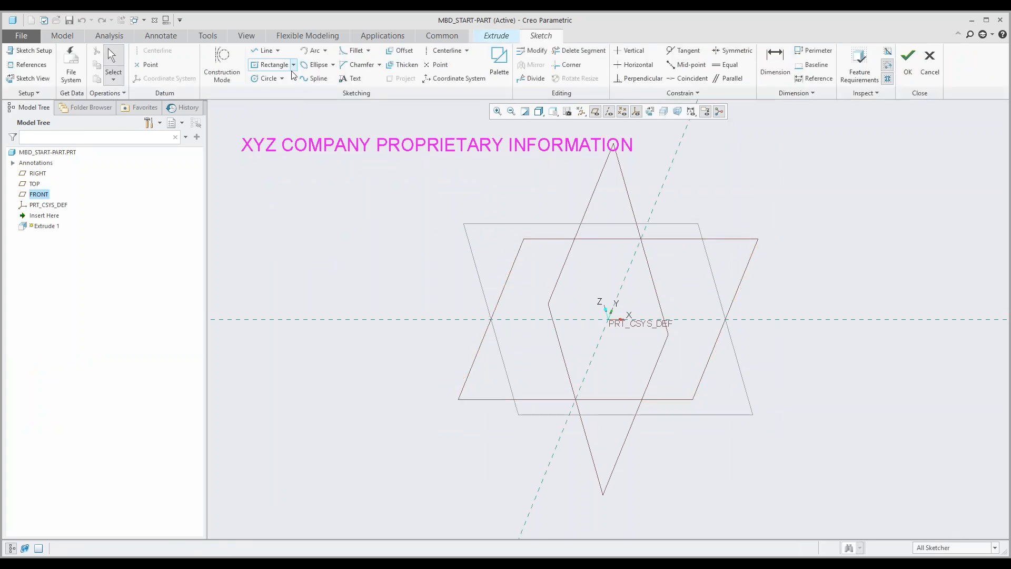
left_click(264, 67)
left_click(608, 320)
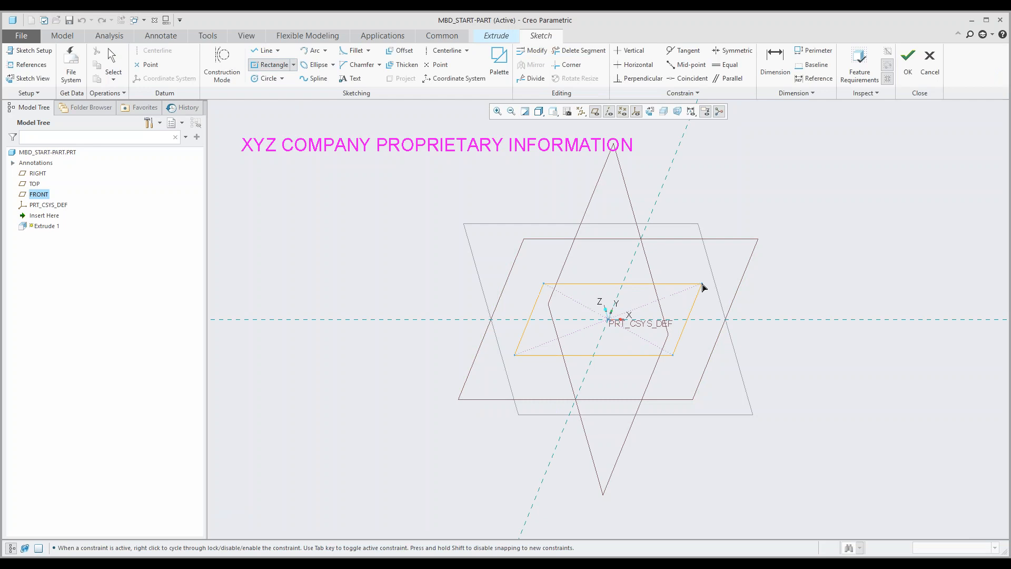
left_click(706, 272)
middle_click(706, 254)
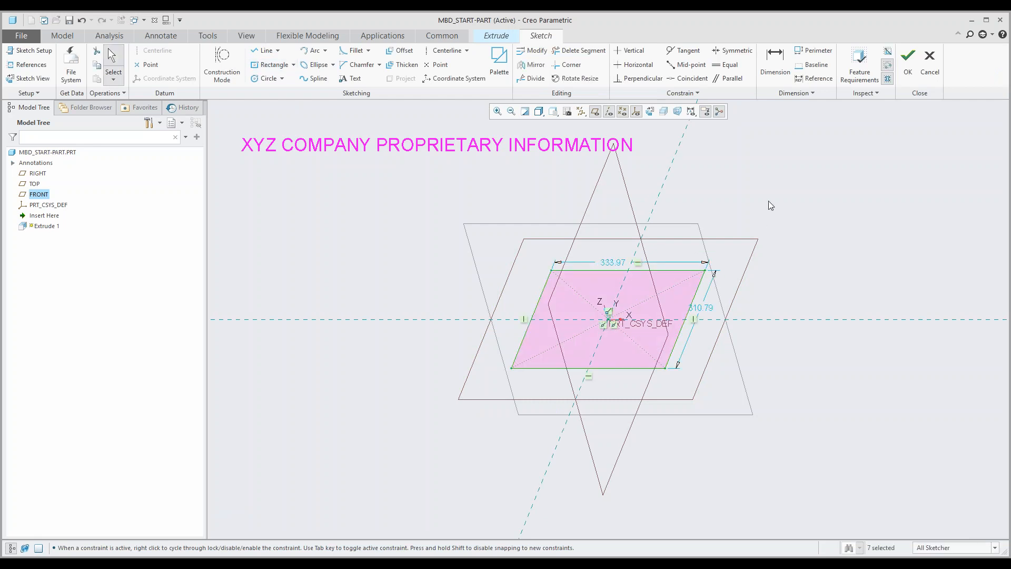
Step: Sketch a circle about 109 in in diameter at the center of the rectangle
left_click(269, 79)
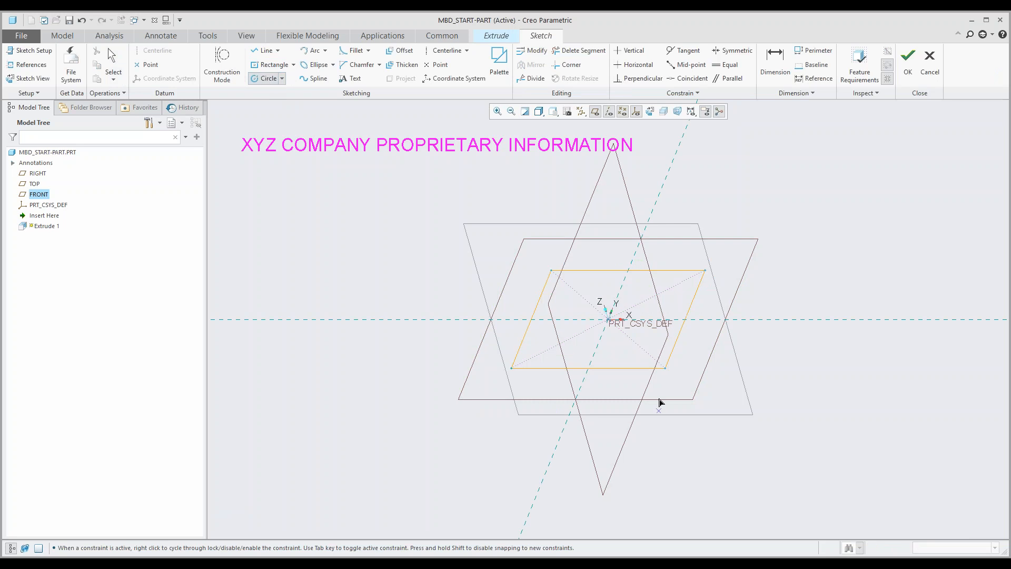
left_click(608, 319)
left_click(624, 293)
middle_click(624, 293)
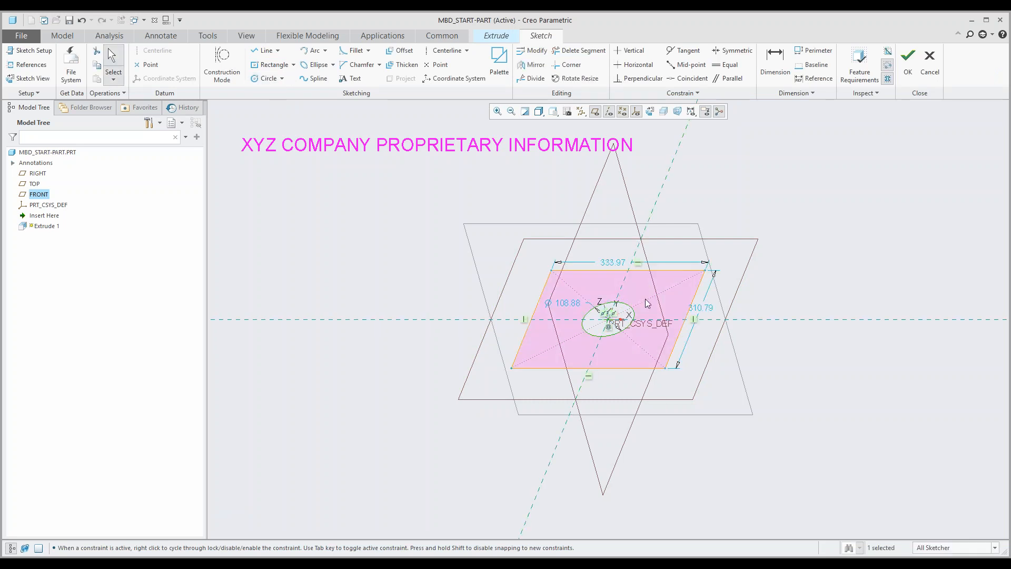
Step: Finish the sketch and extrude it about 79.5 in upward into a block with a center hole
left_click(908, 62)
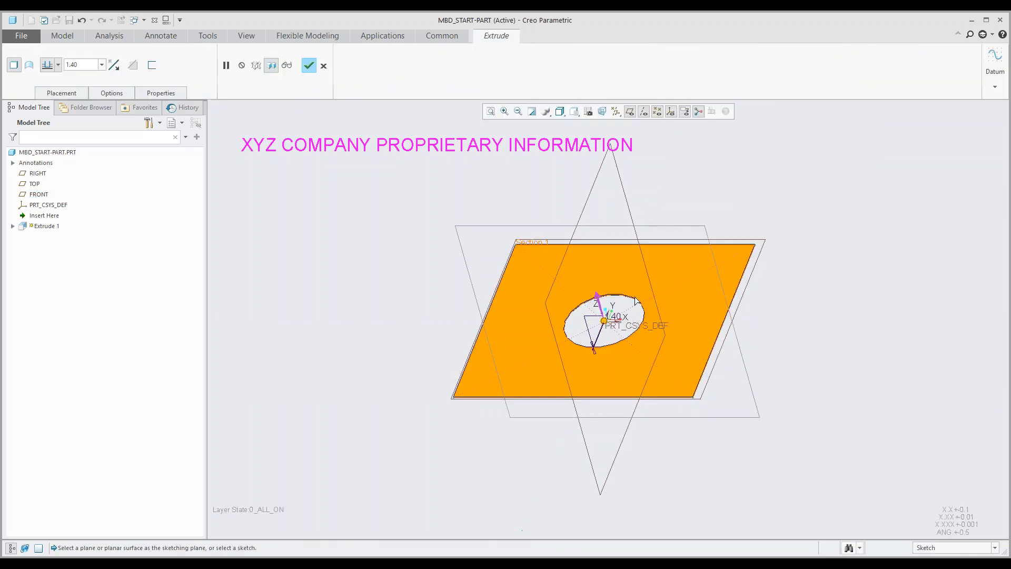
left_click_drag(559, 332, 547, 285)
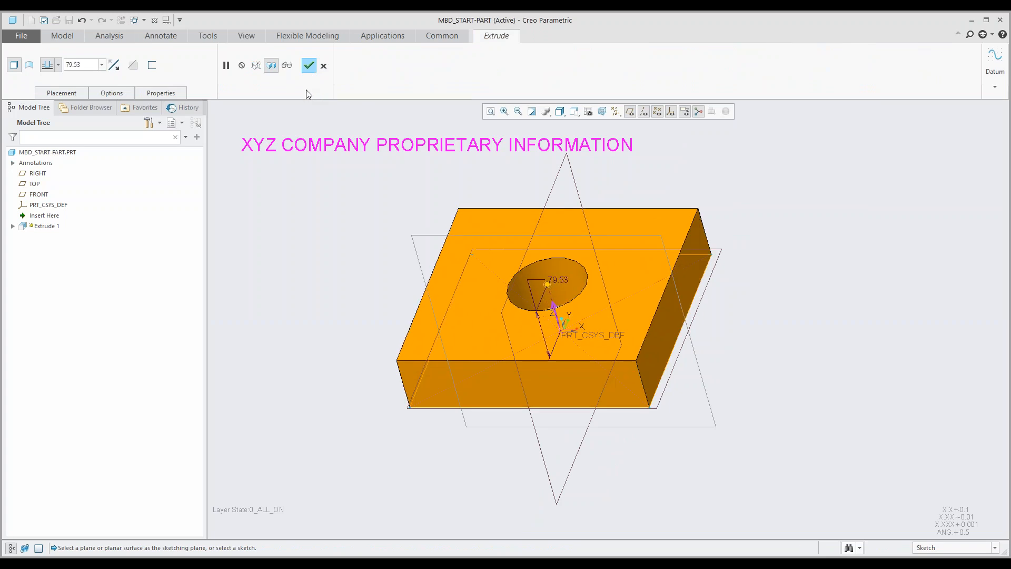
left_click(309, 65)
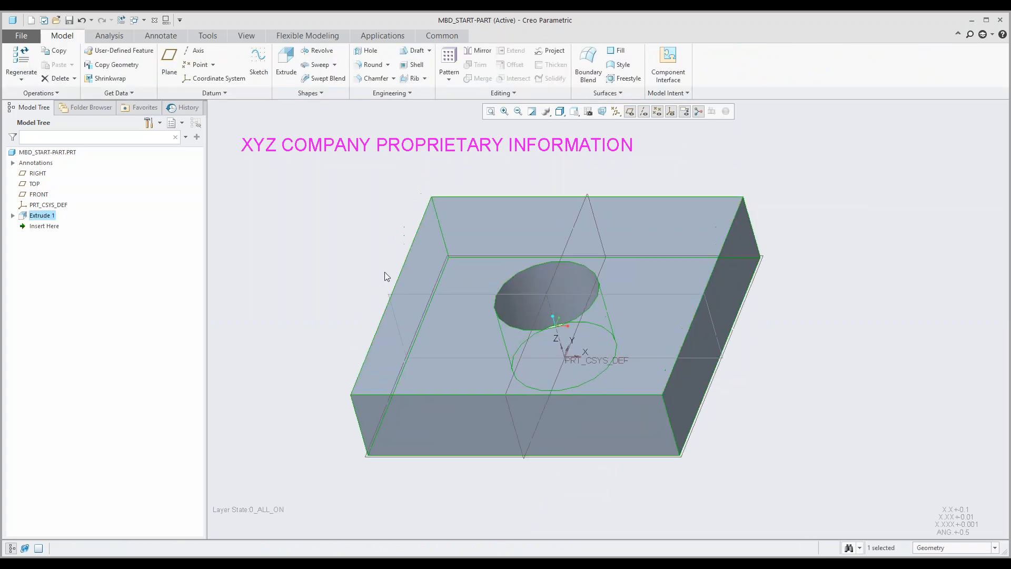
left_click(315, 238)
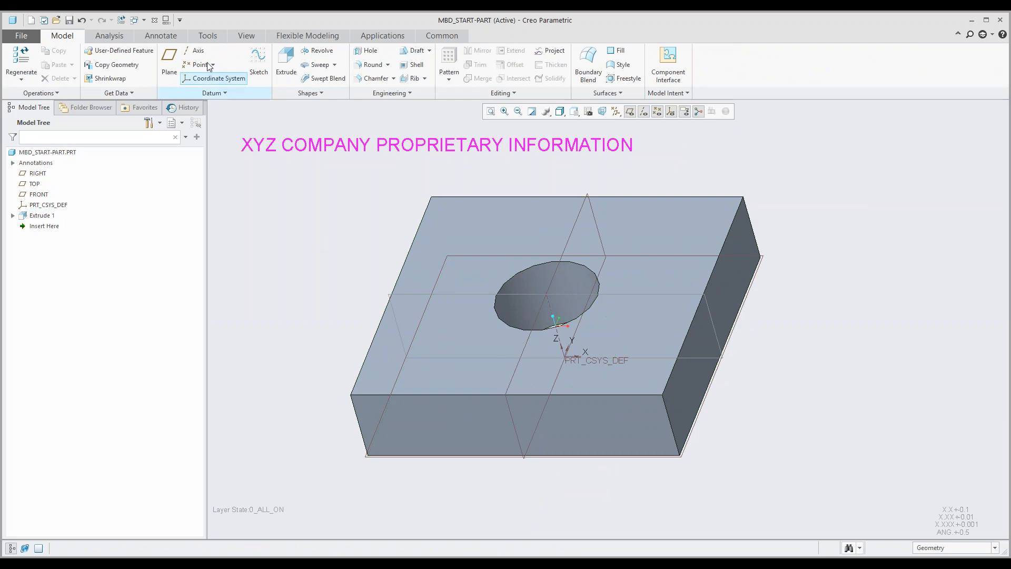
Step: Return to the annotation environment and review the block in the 1_Map and 2_General combination states
left_click(162, 35)
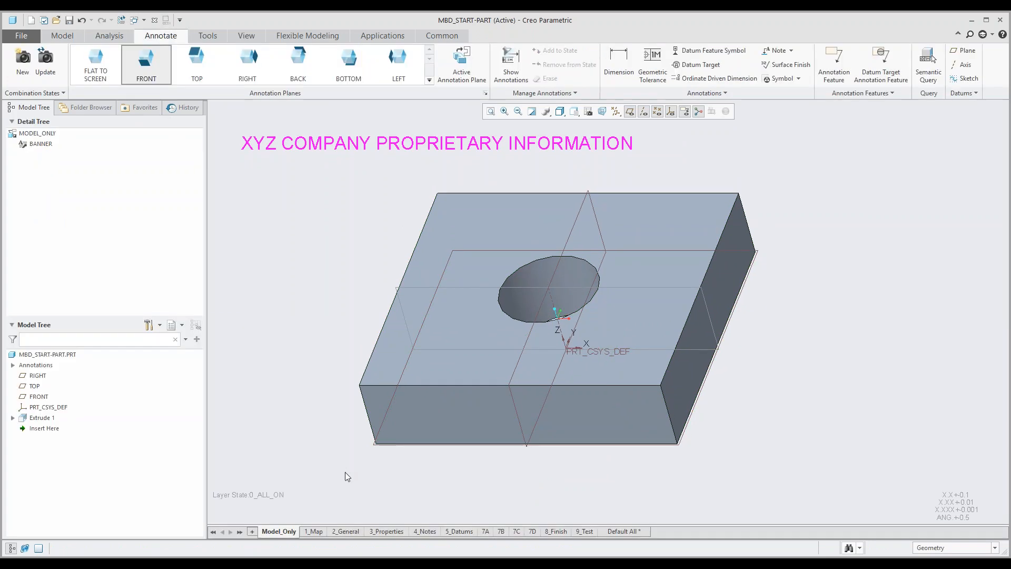
left_click(313, 531)
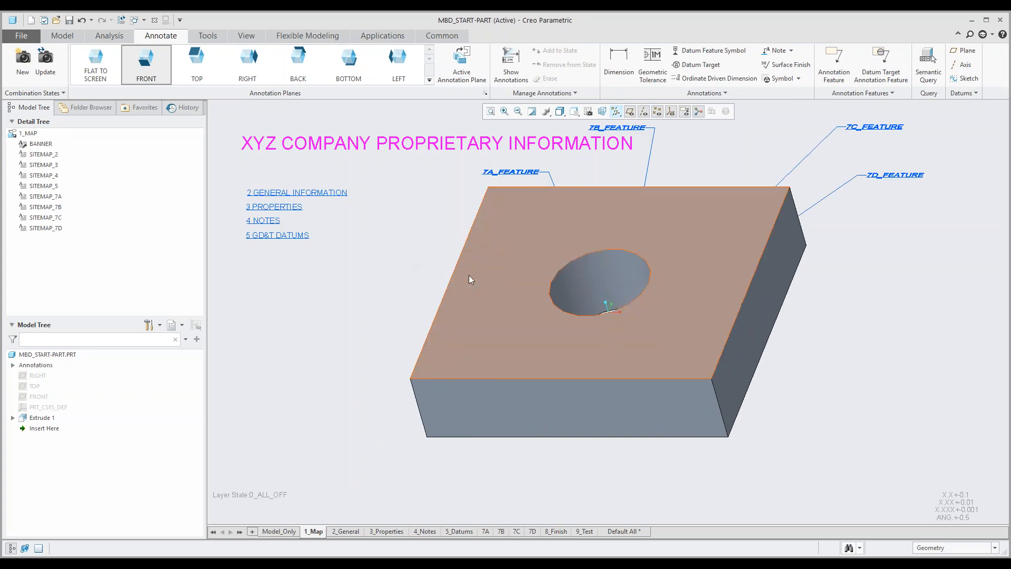
left_click(349, 533)
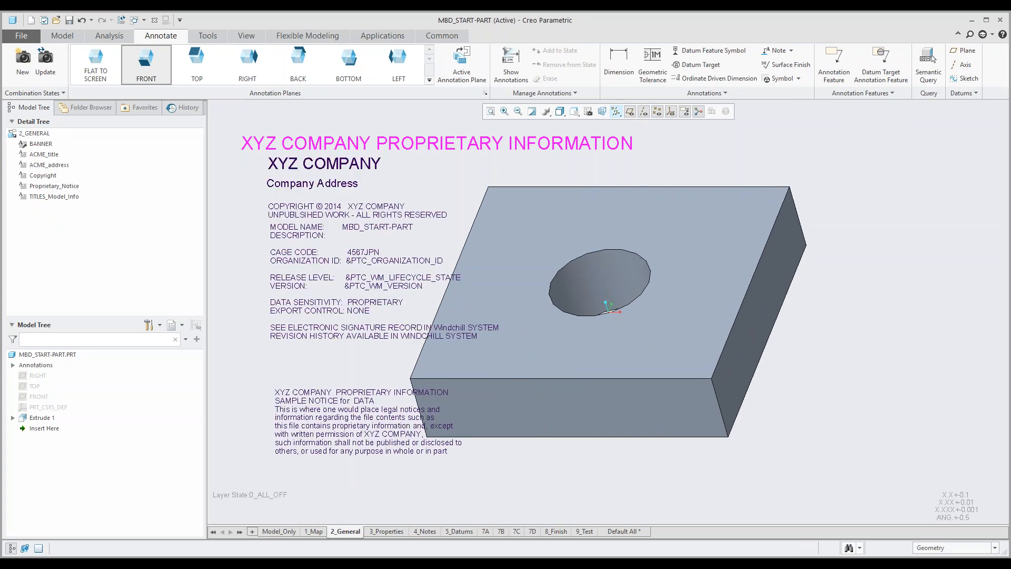
Step: Activate the 7A combination state and set FRONT as the active annotation plane
left_click(485, 531)
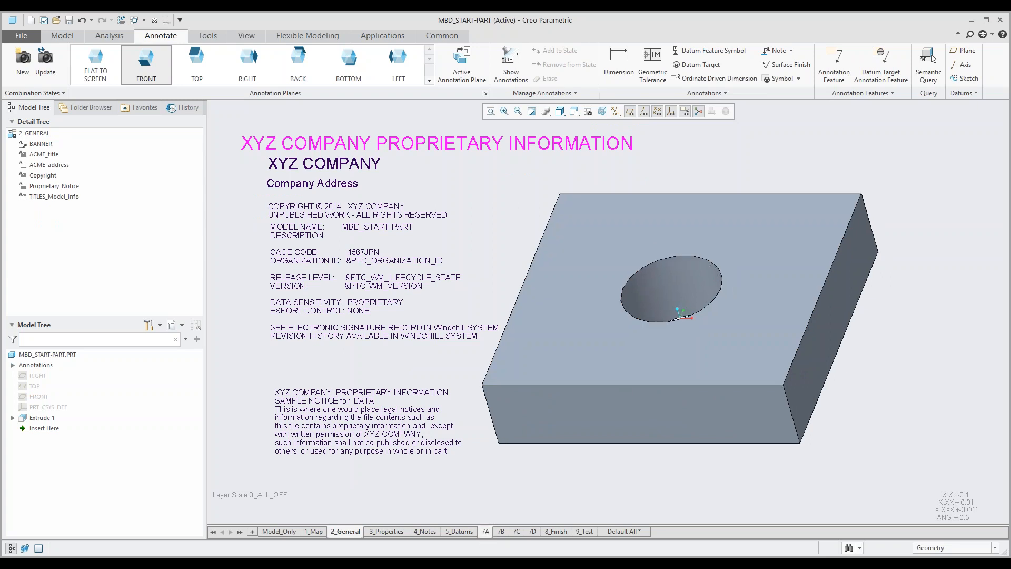
middle_click_drag(602, 226, 576, 275, "shift")
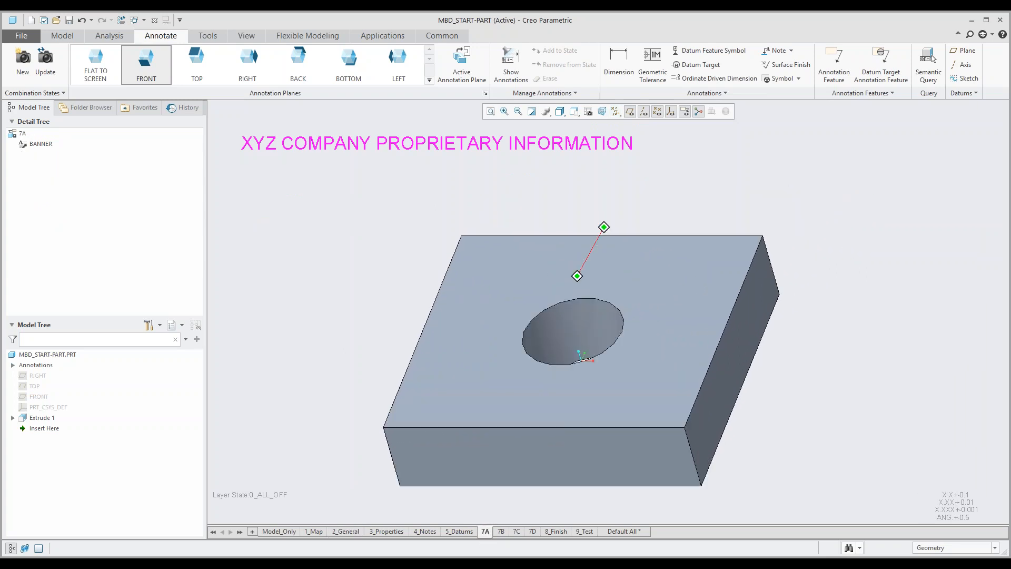
mouse_move(159, 67)
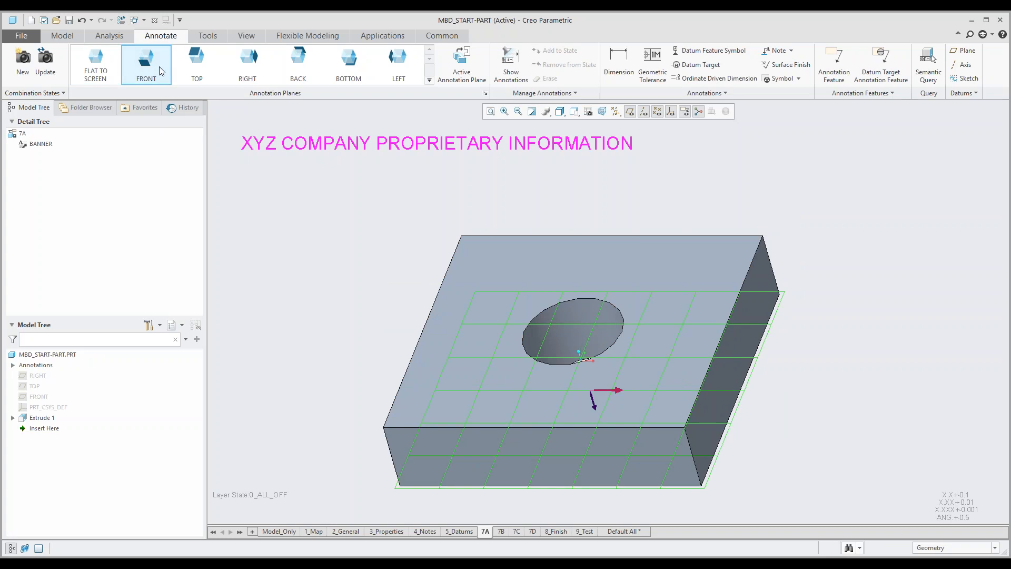
left_click(152, 64)
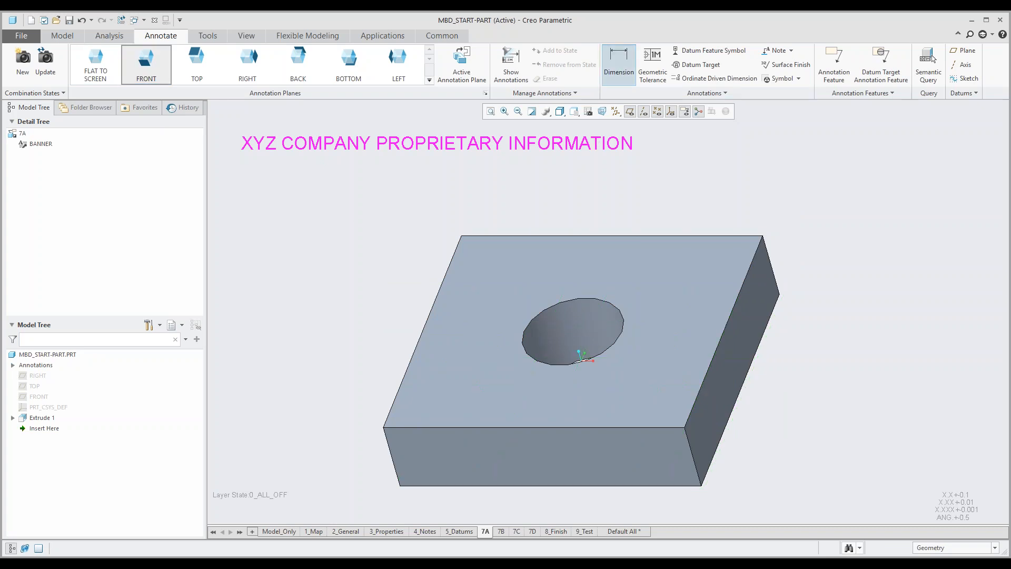
Step: Dimension the lengths of the block's rear and left top edges, placing each dimension outside the block
left_click(615, 75)
left_click(608, 236)
middle_click(623, 185)
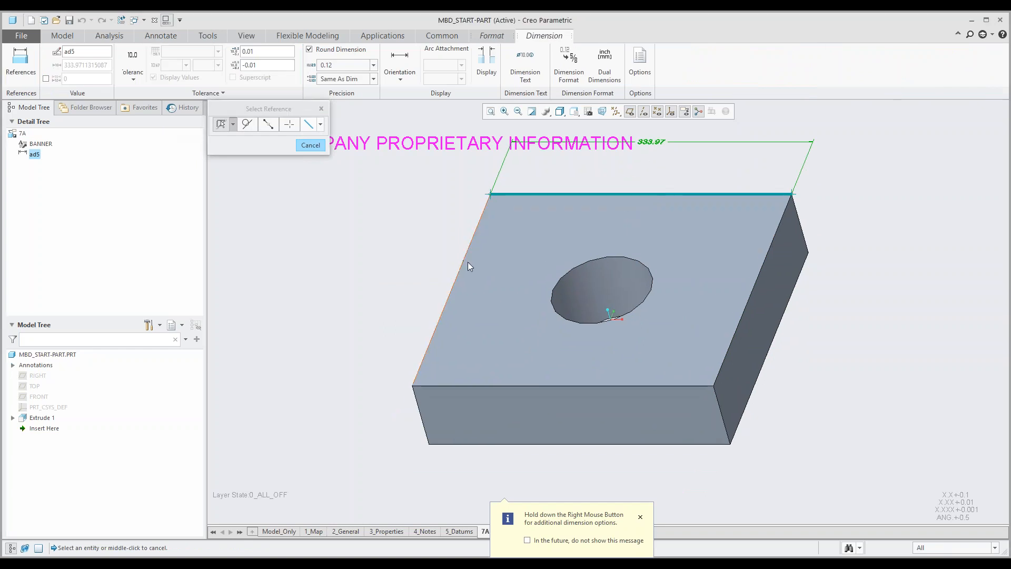
left_click(462, 274)
middle_click(385, 261)
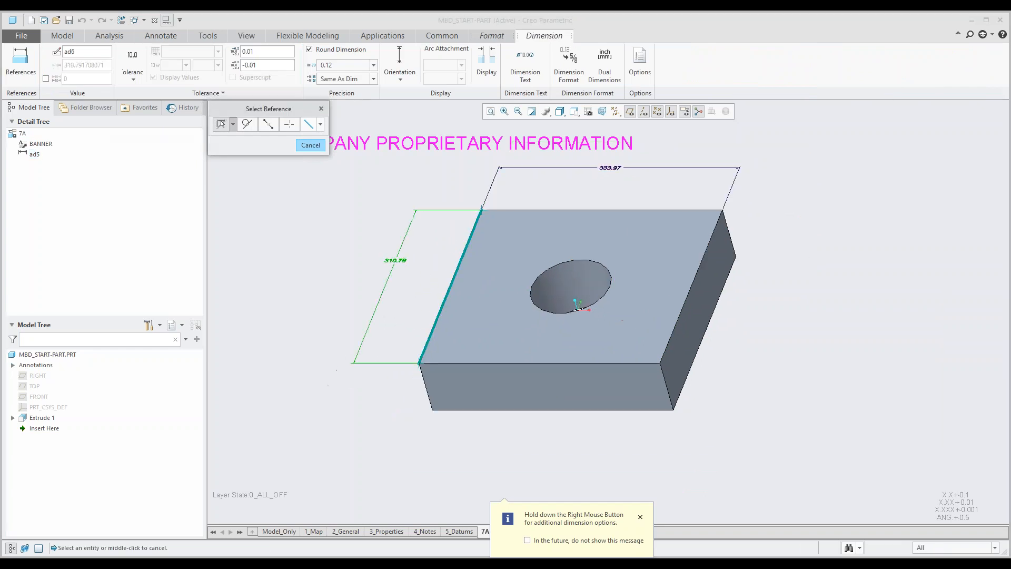
Step: Dimension the hole's radius beyond the block's right side and update the 7A combination state
left_click(546, 271)
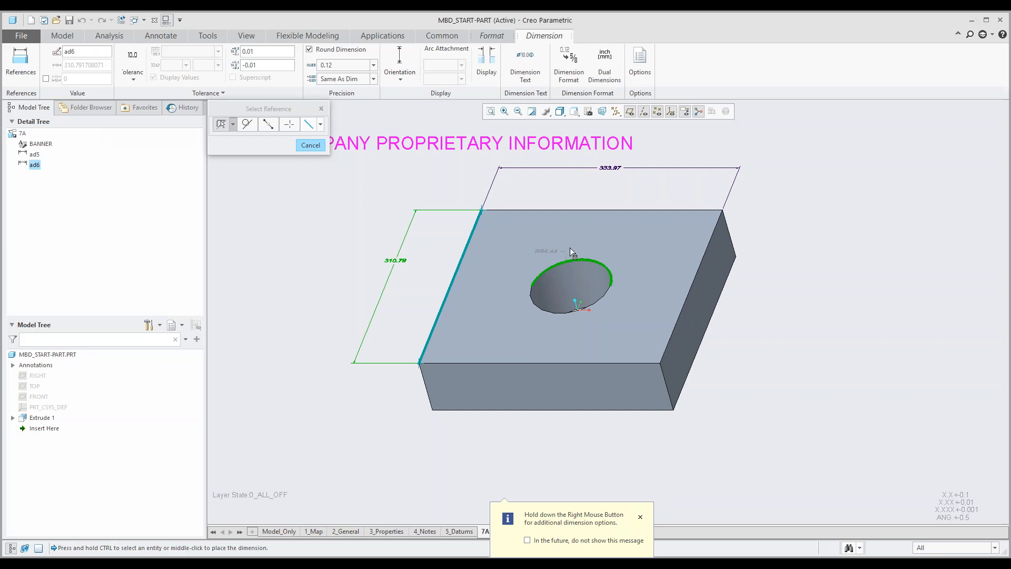
middle_click(761, 227)
middle_click_drag(709, 285, 694, 333)
left_click(44, 70)
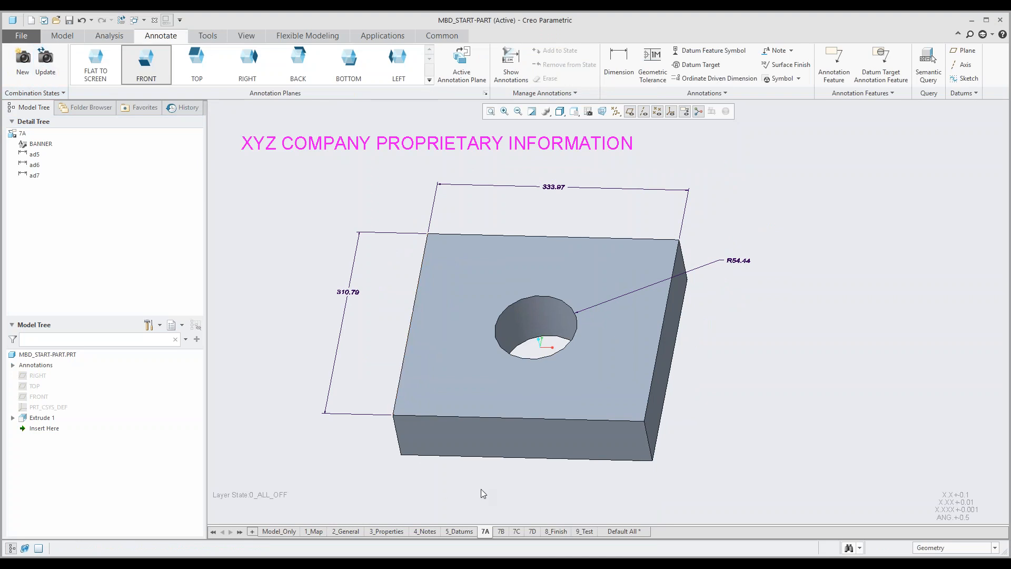
middle_click_drag(515, 400, 527, 386)
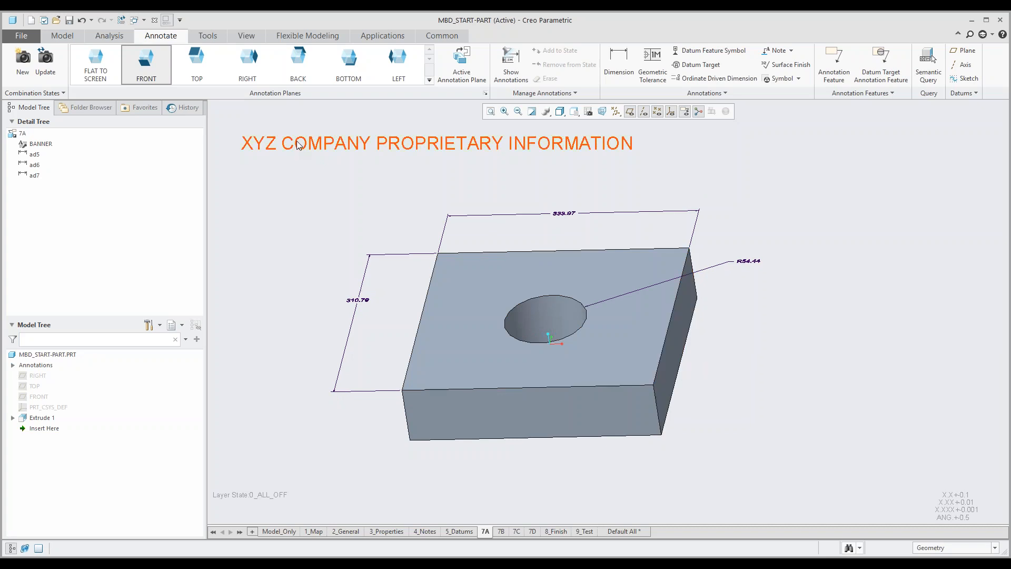
Step: Open the detail options for editing from the start part's model properties
left_click(15, 37)
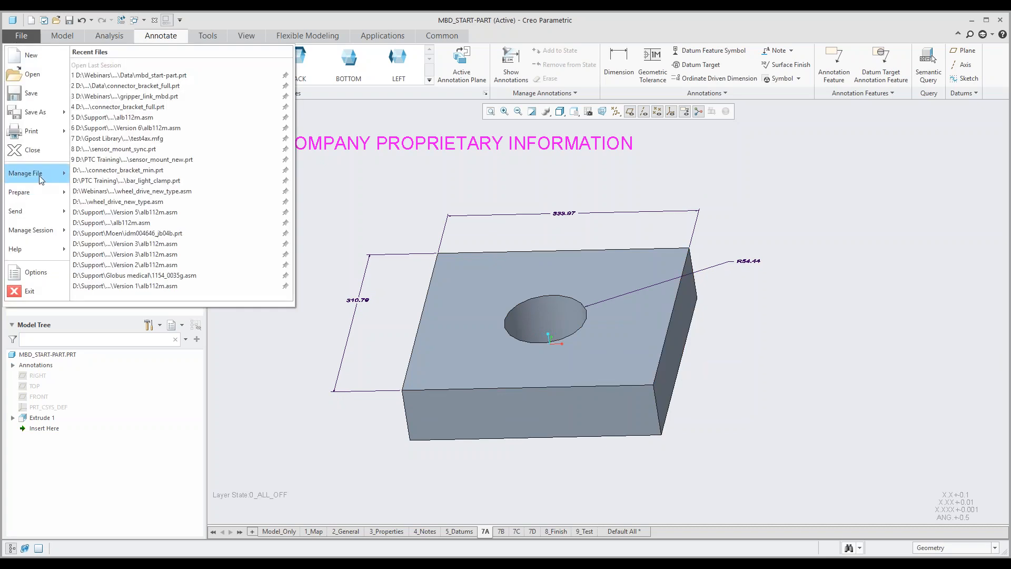
mouse_move(39, 178)
mouse_move(37, 196)
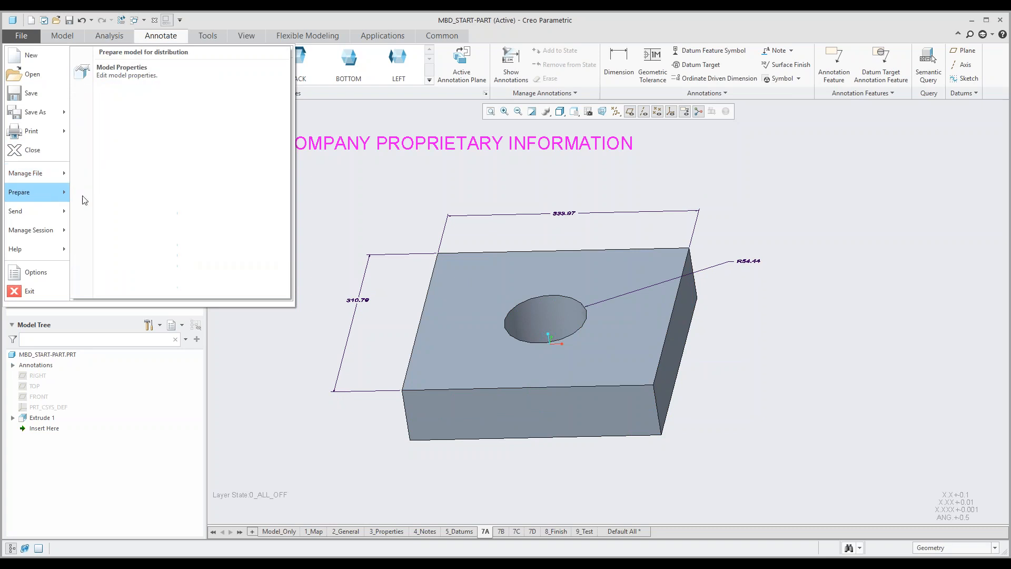
left_click(135, 83)
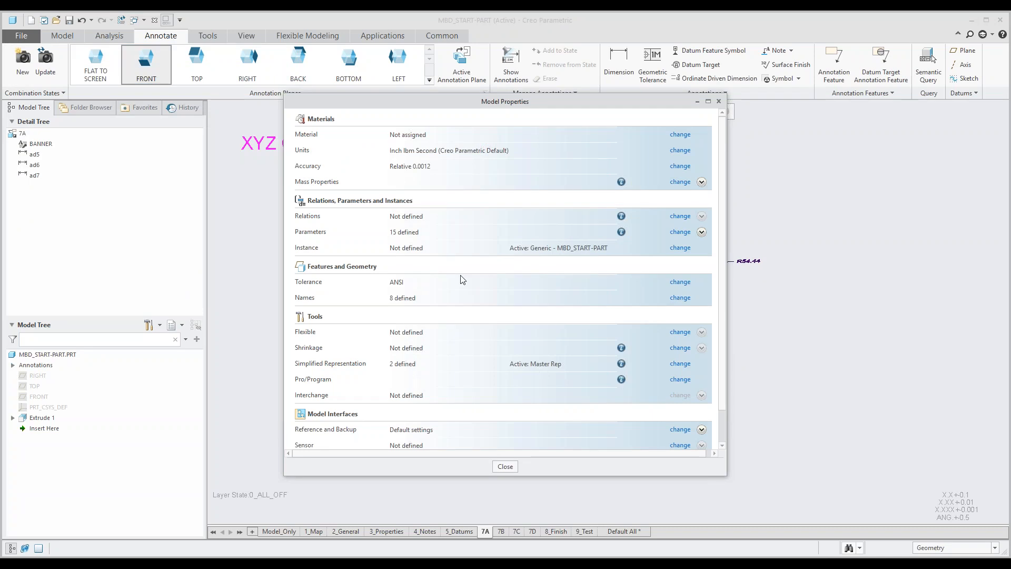
scroll(462, 279, "down", 2)
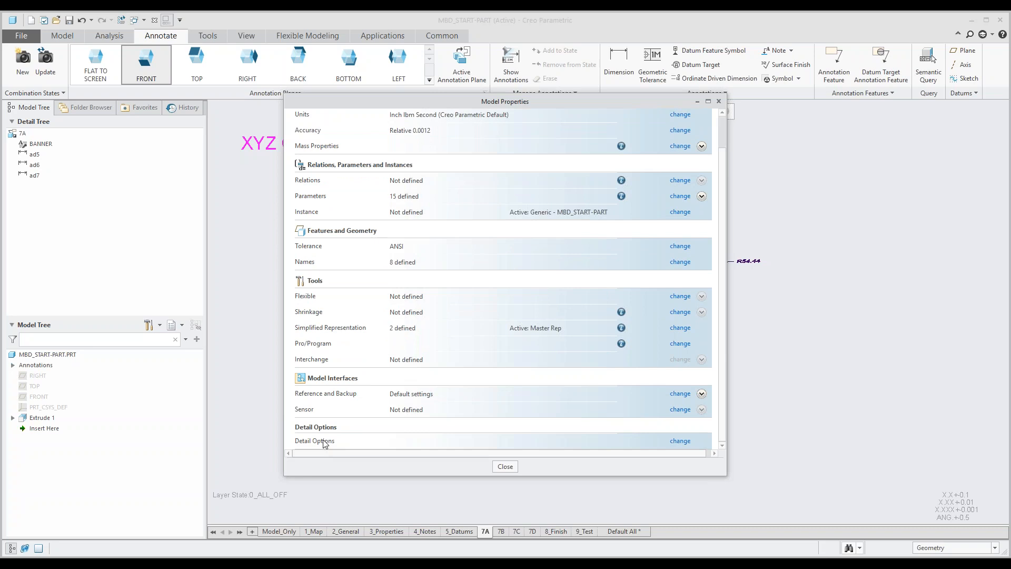
left_click(680, 440)
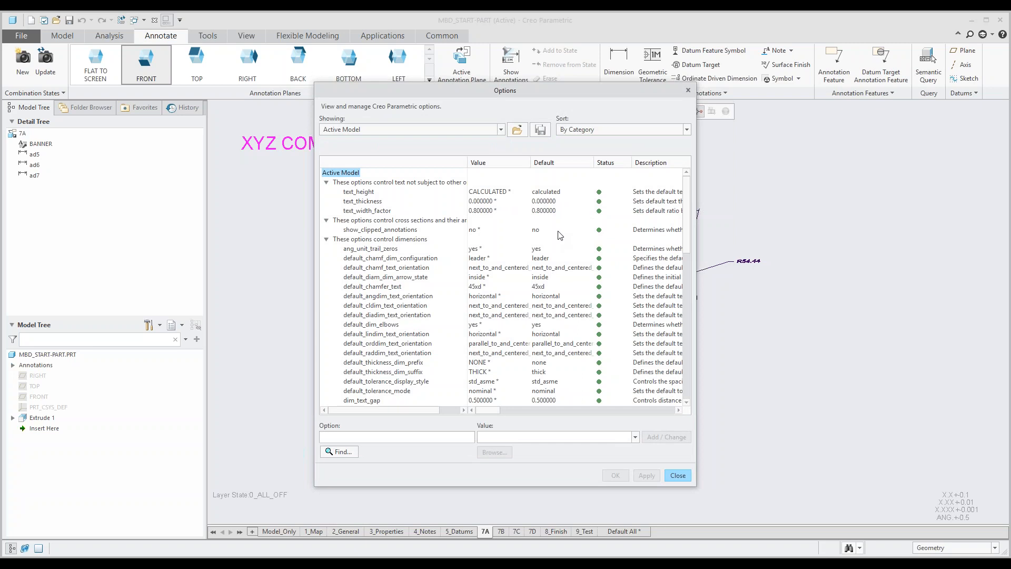
Step: Examine the active model's detail options for dimensions, leaders, geometric tolerances, layers and dimension tolerances
scroll(560, 235, "down", 1)
scroll(560, 235, "down", 4)
scroll(560, 235, "down", 4)
scroll(559, 235, "down", 1)
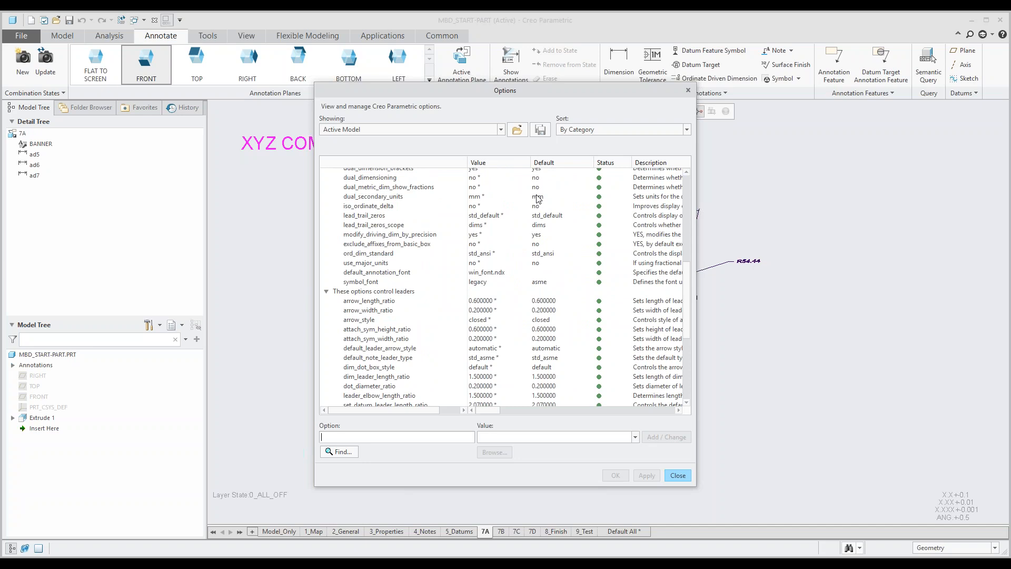
scroll(574, 279, "down", 5)
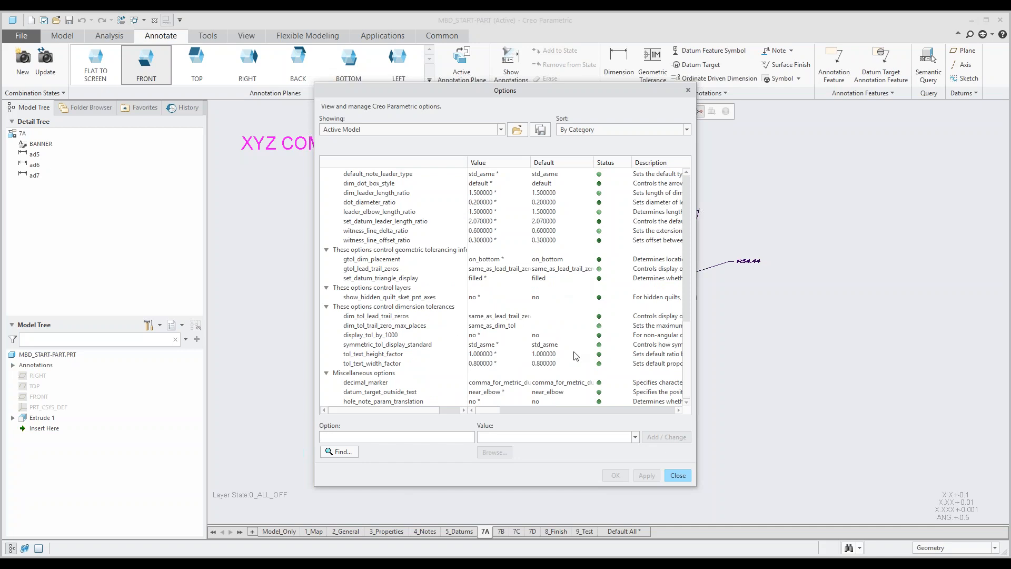
Step: Close the detail options and the model properties, returning to the dimensioned block in an angled view of its top face
left_click(678, 476)
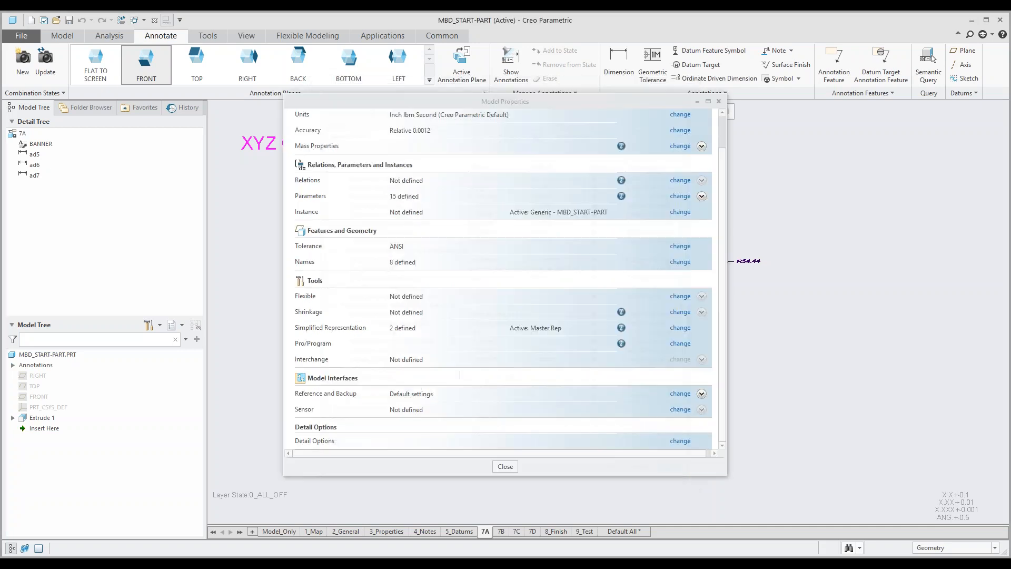
left_click(506, 466)
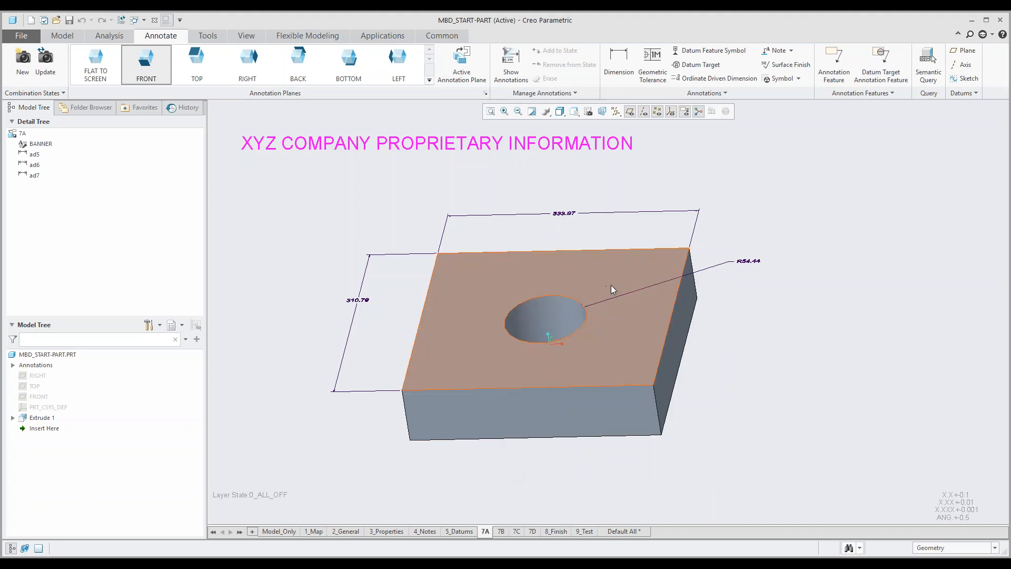
mouse_move(617, 288)
middle_mouse_down()
mouse_move(613, 275)
mouse_move(607, 289)
middle_mouse_up()
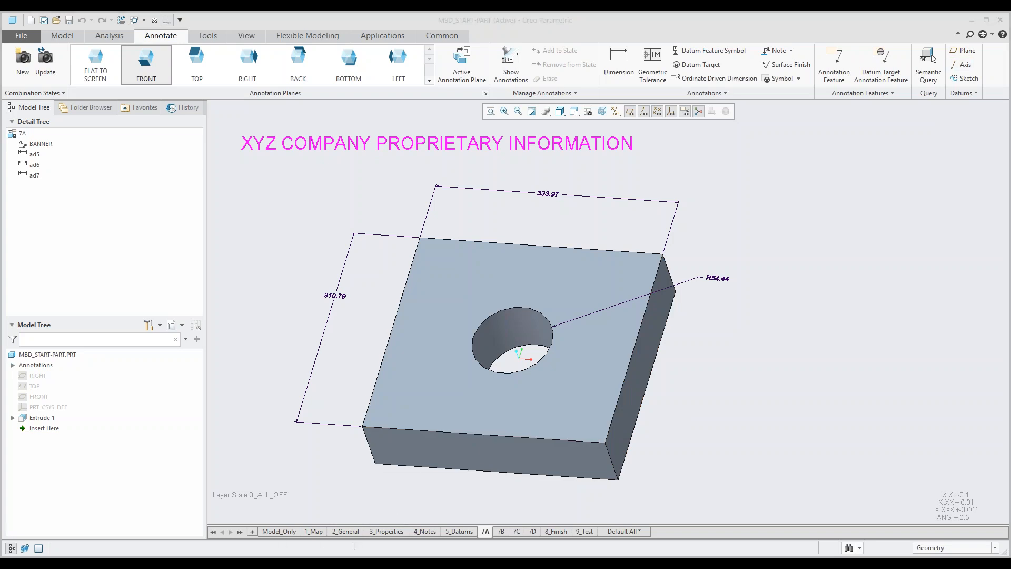
Step: Switch to the Model Base definition presentation in PowerPoint and open the Contact Information slide
key("alt+Tab")
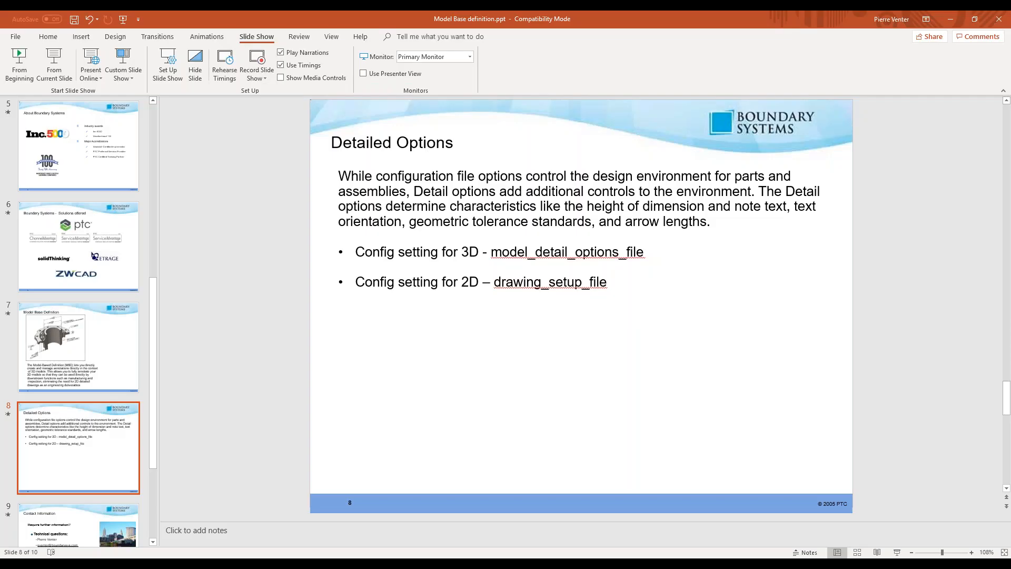
left_click(70, 529)
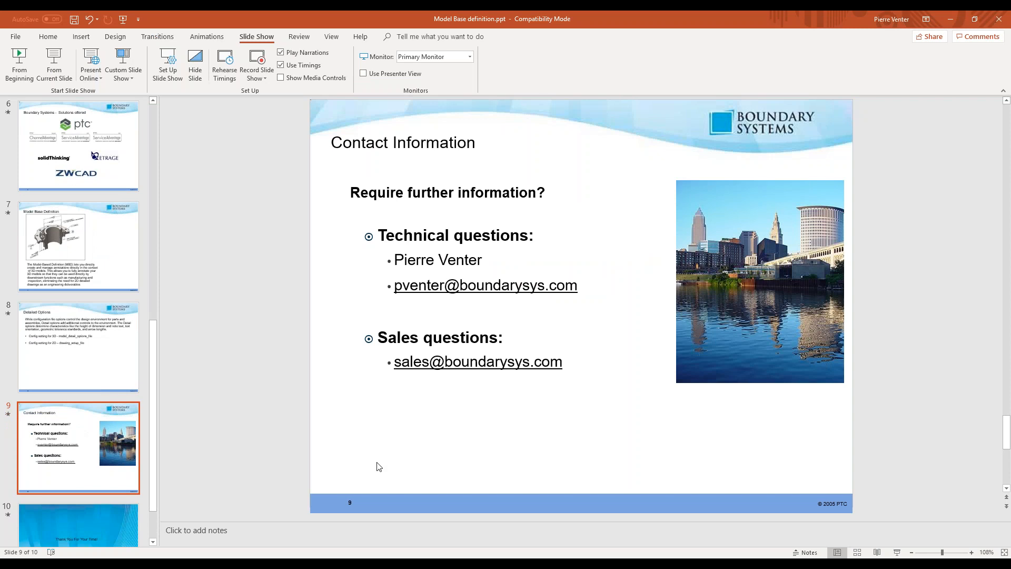
Step: Present the slide show from the first slide and advance through the company slides to the Model Base Definition slide
key("F5")
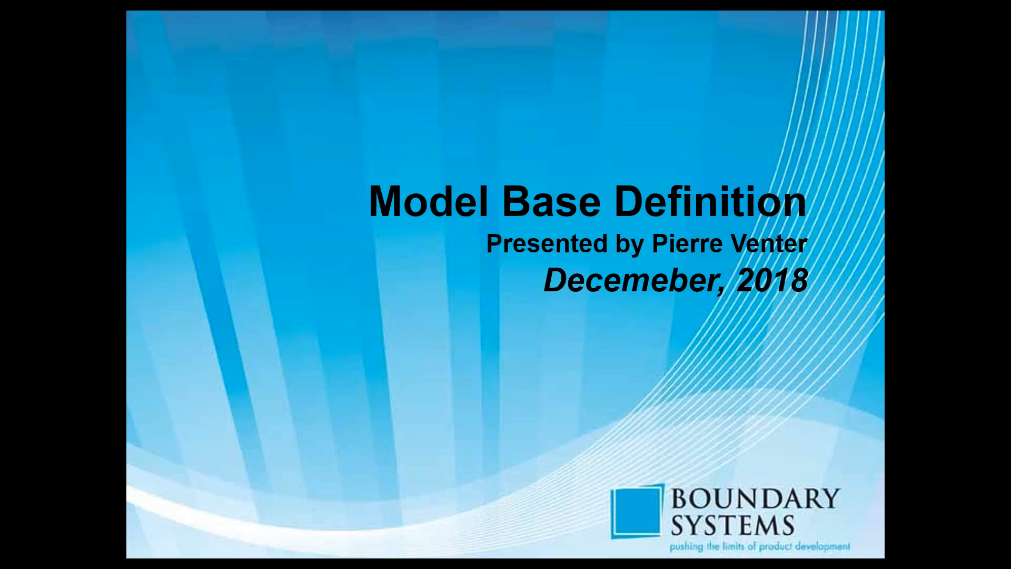
key("Right")
key("Right")
key("Right")
key("Right")
key("Right")
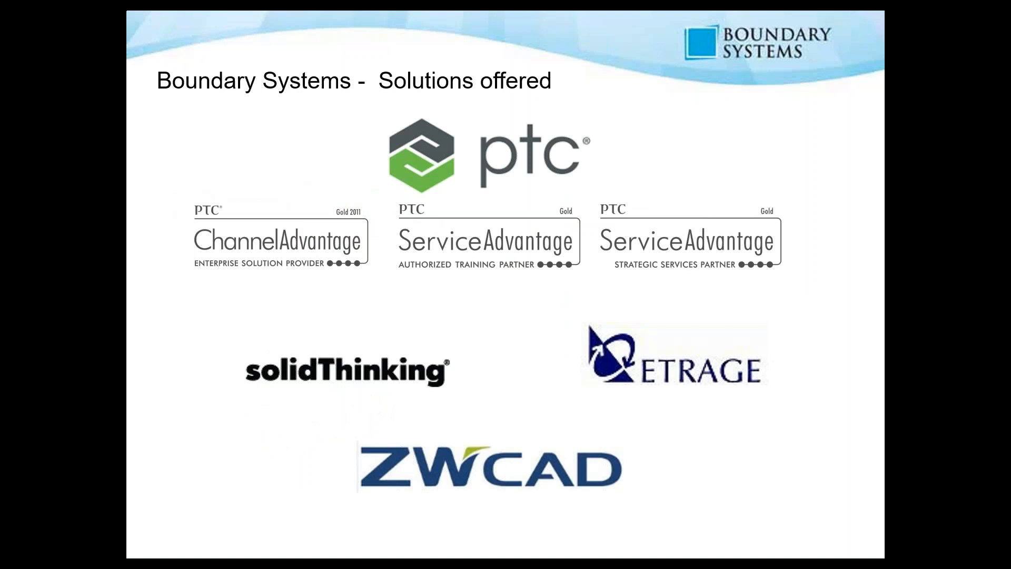
key("Right")
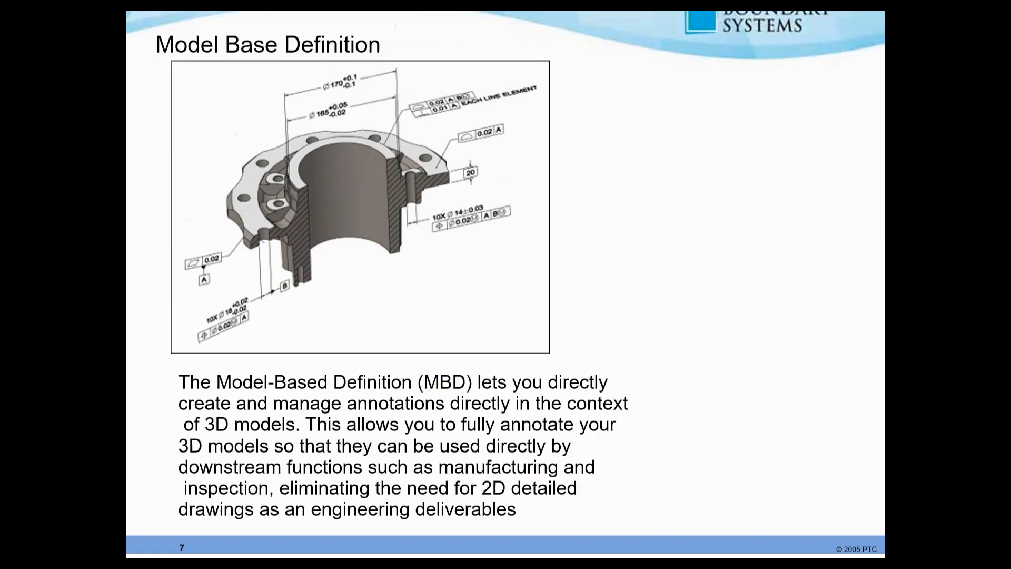